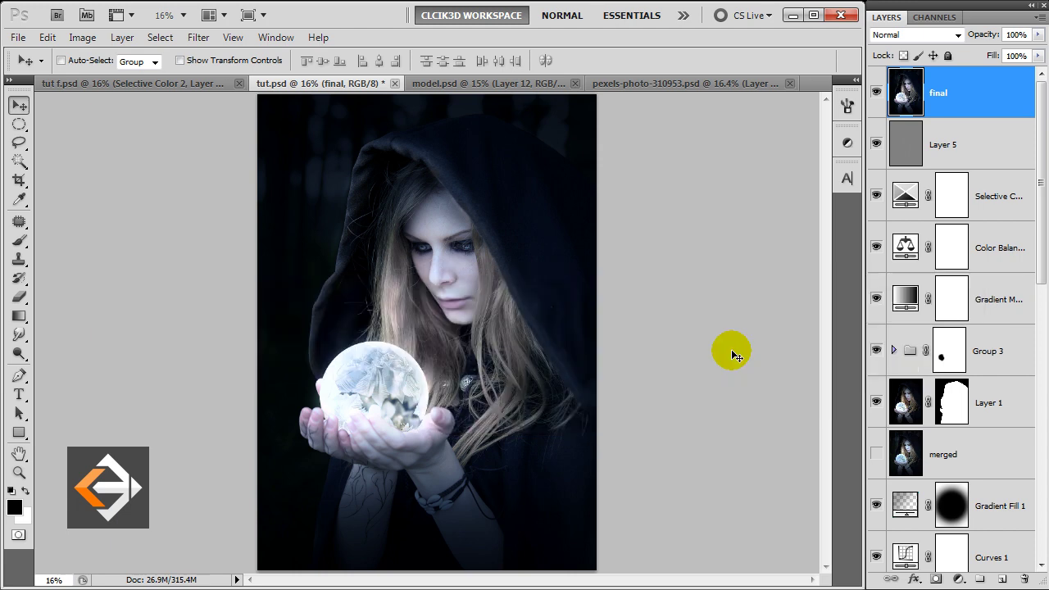
Compare the original lady photo with the finished composite by toggling layer visibility.
left_click_drag(1044, 252, 1042, 516)
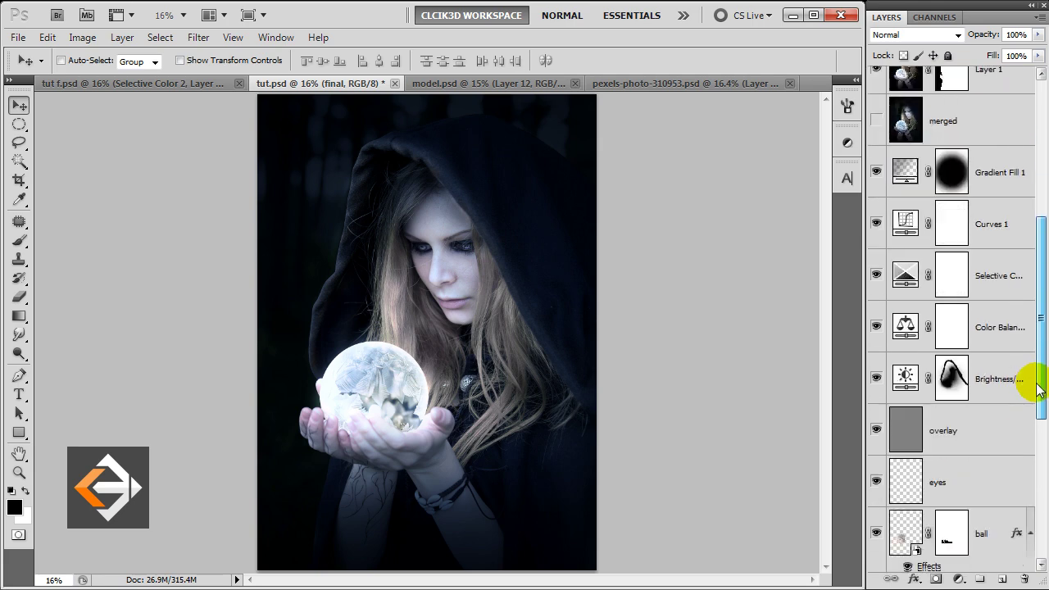
left_click(996, 494)
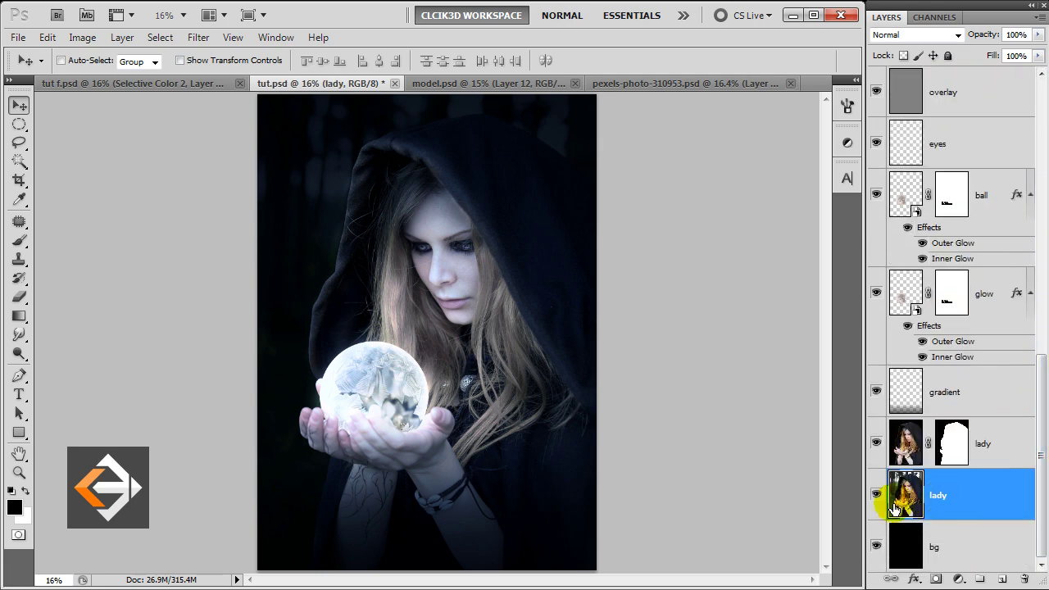
left_click(877, 496, "alt")
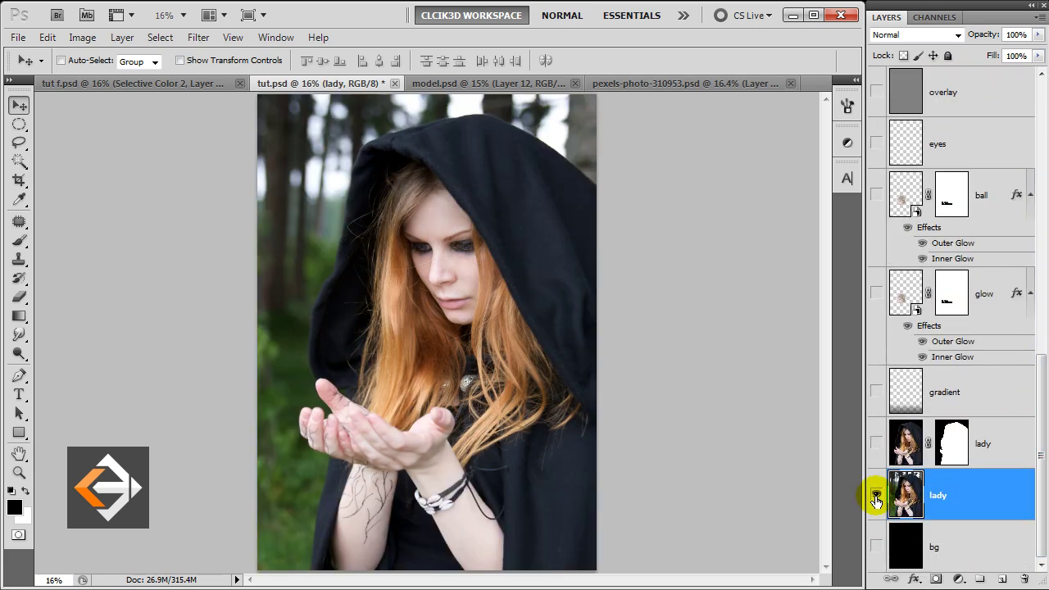
left_click(877, 496, "alt")
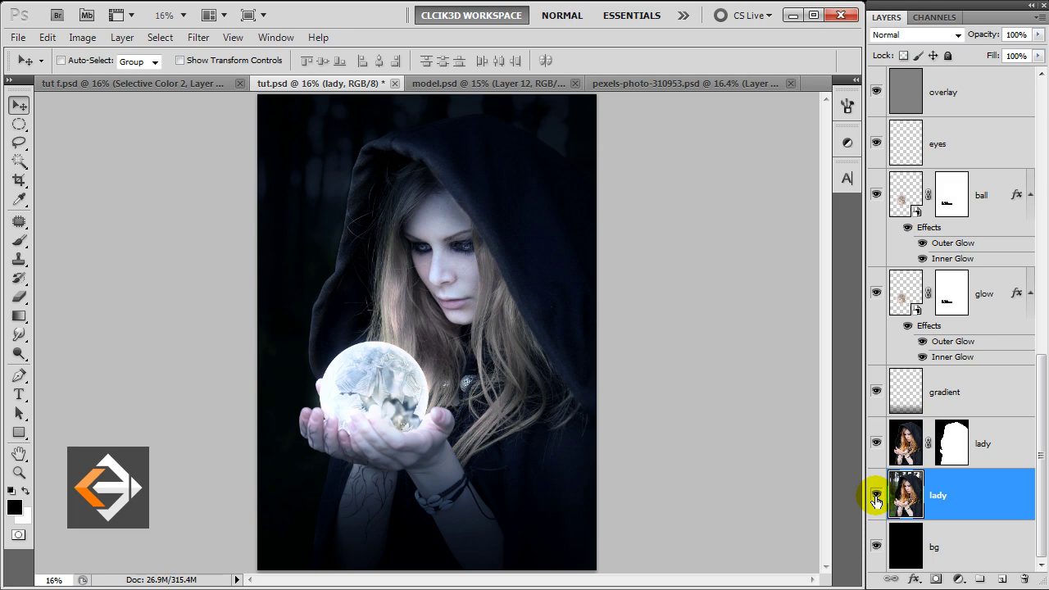
left_click(877, 496, "alt")
left_click(876, 497, "alt")
Delete every layer above the two lady layers.
left_click(949, 386)
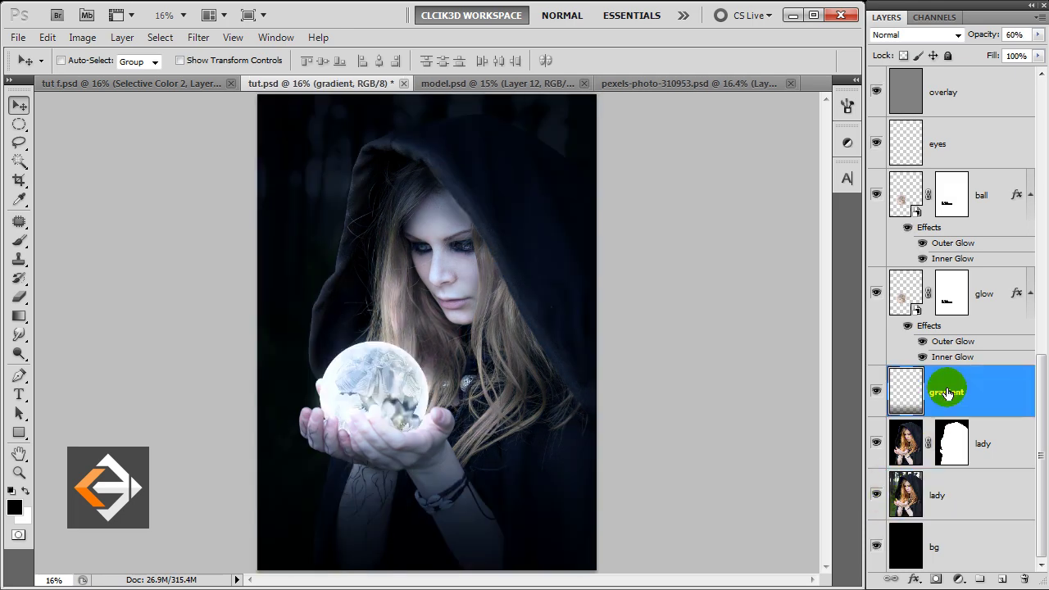
scroll(948, 389, "up", 2)
scroll(949, 394, "up", 7)
scroll(949, 395, "up", 2)
scroll(949, 394, "up", 2)
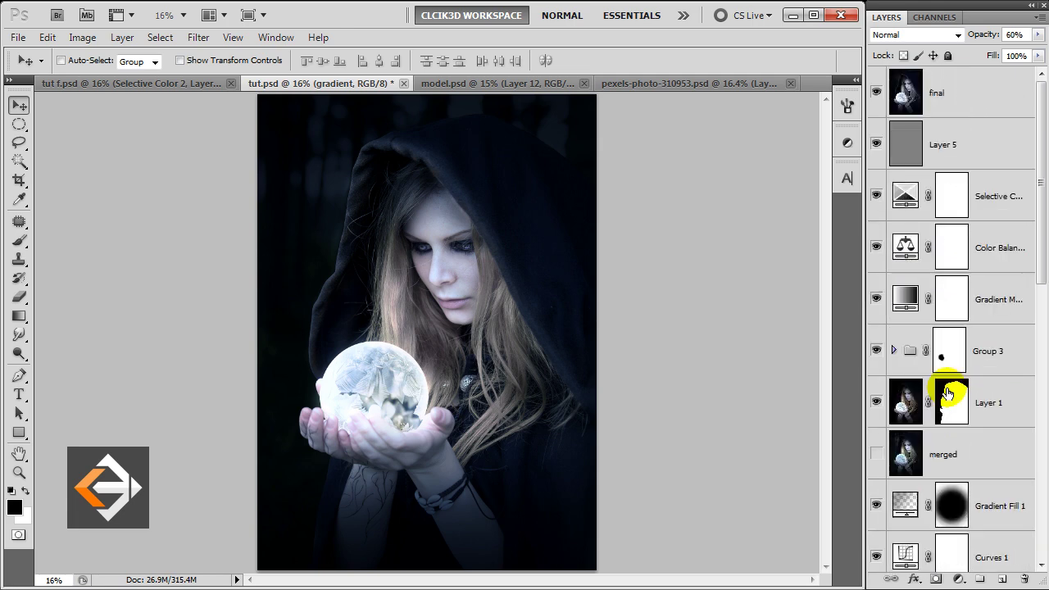
left_click(1009, 111, "shift")
key("Delete")
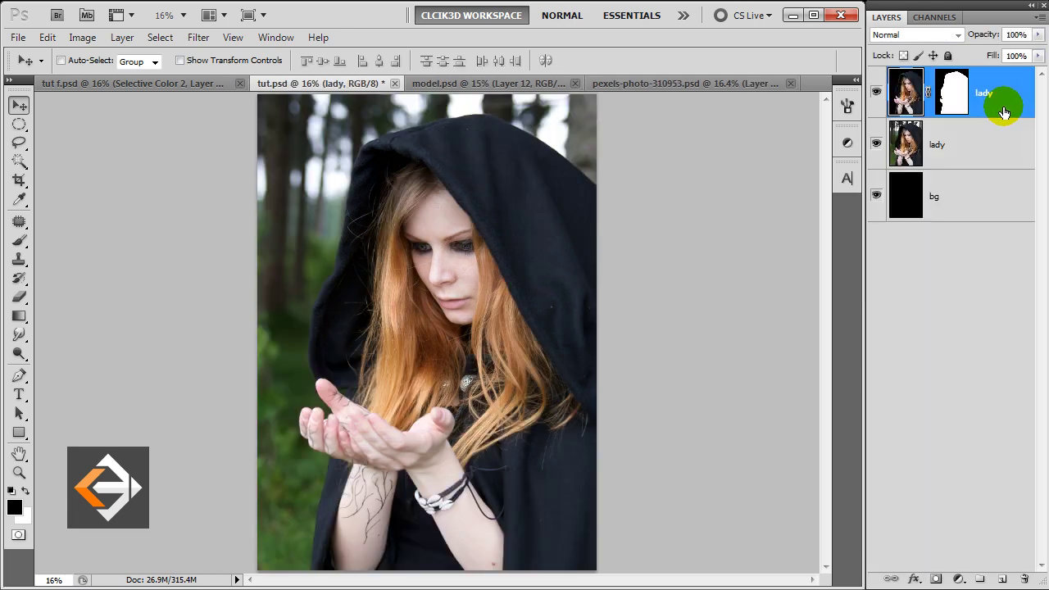
Inspect the black bg, unmasked lady and masked lady layers individually, then show all again.
left_click(875, 90)
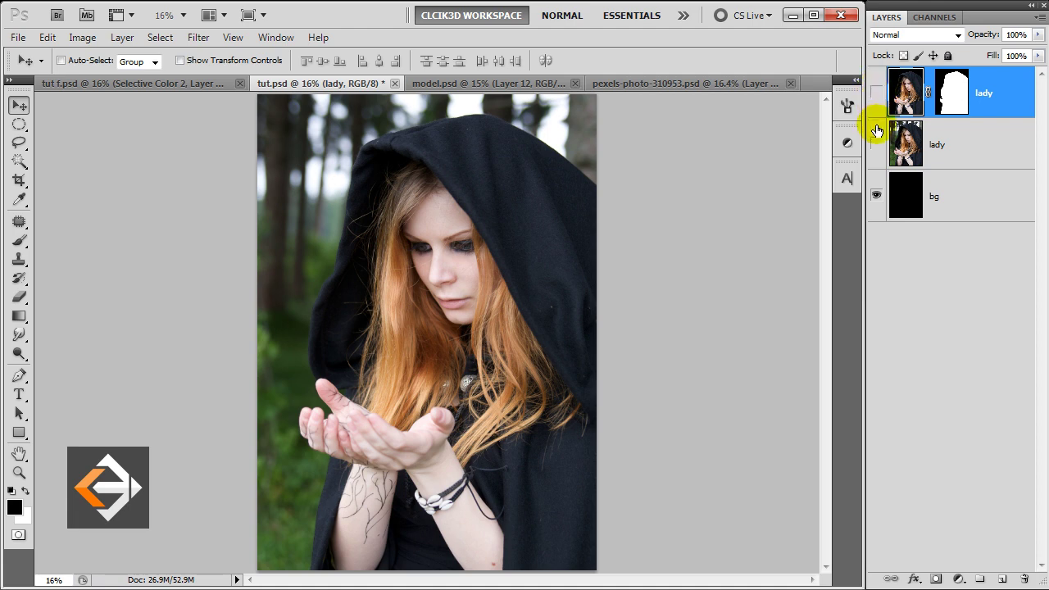
left_click(879, 146)
left_click(950, 190)
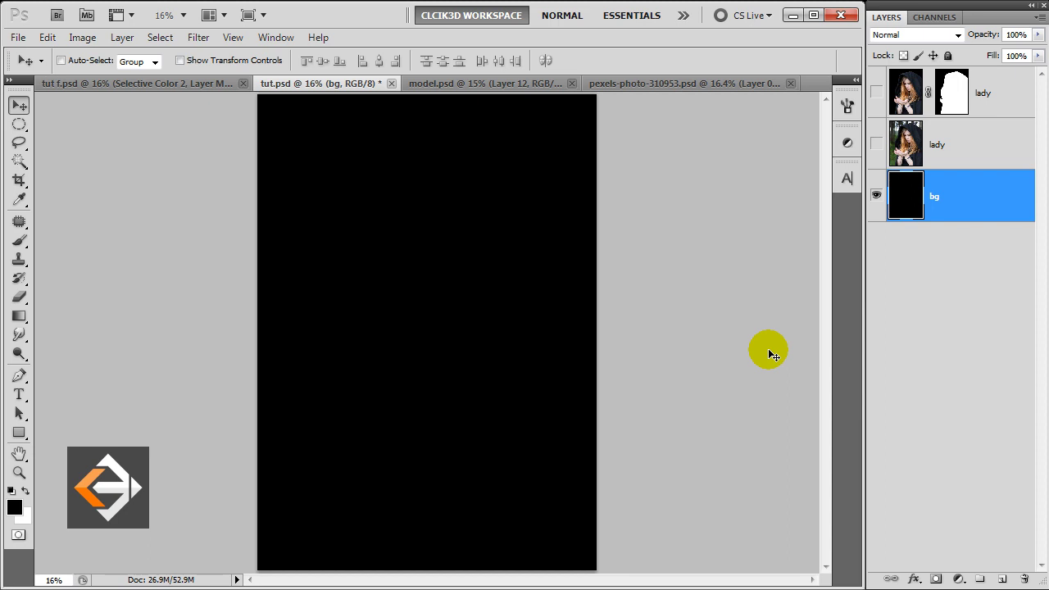
left_click(877, 145)
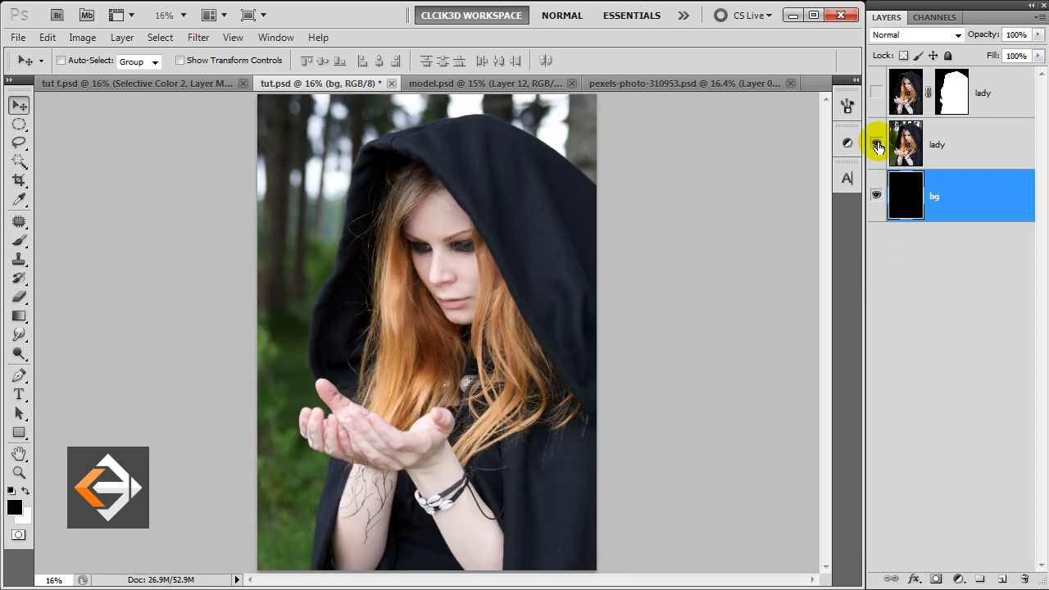
left_click(939, 145)
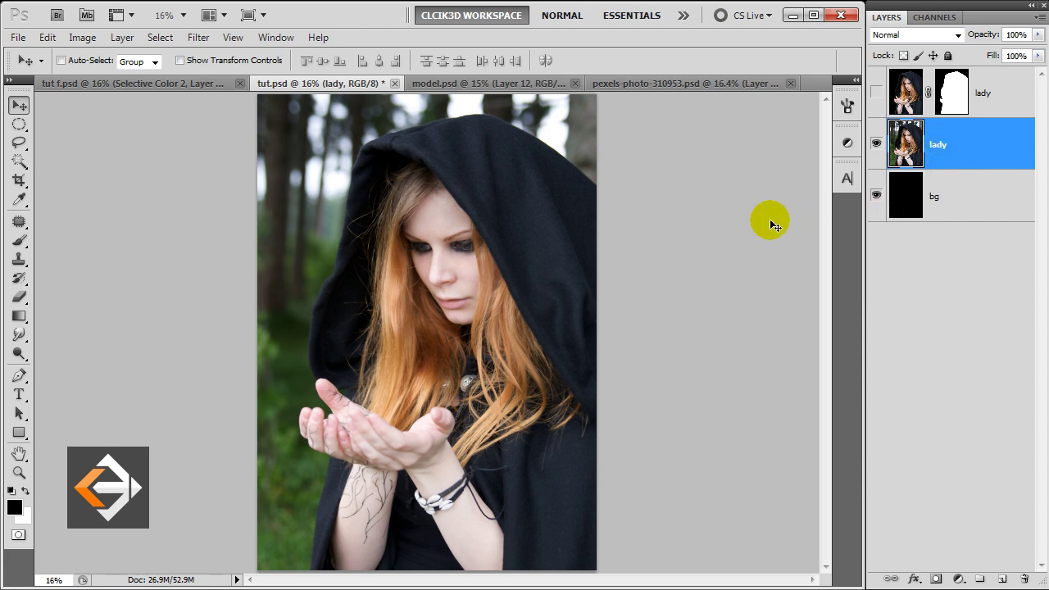
left_click(407, 134)
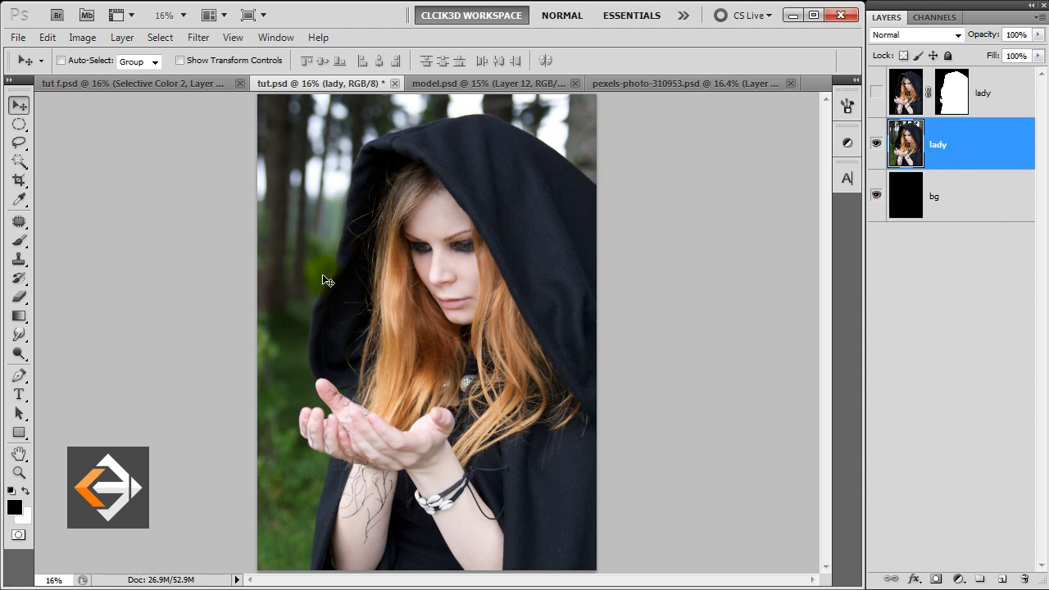
left_click(914, 106)
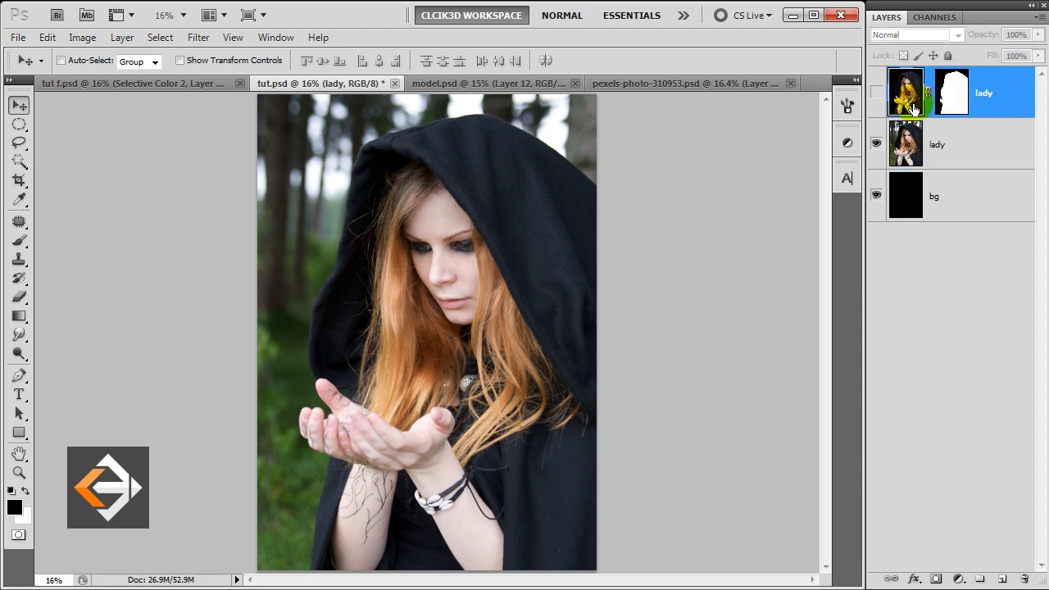
left_click(876, 94)
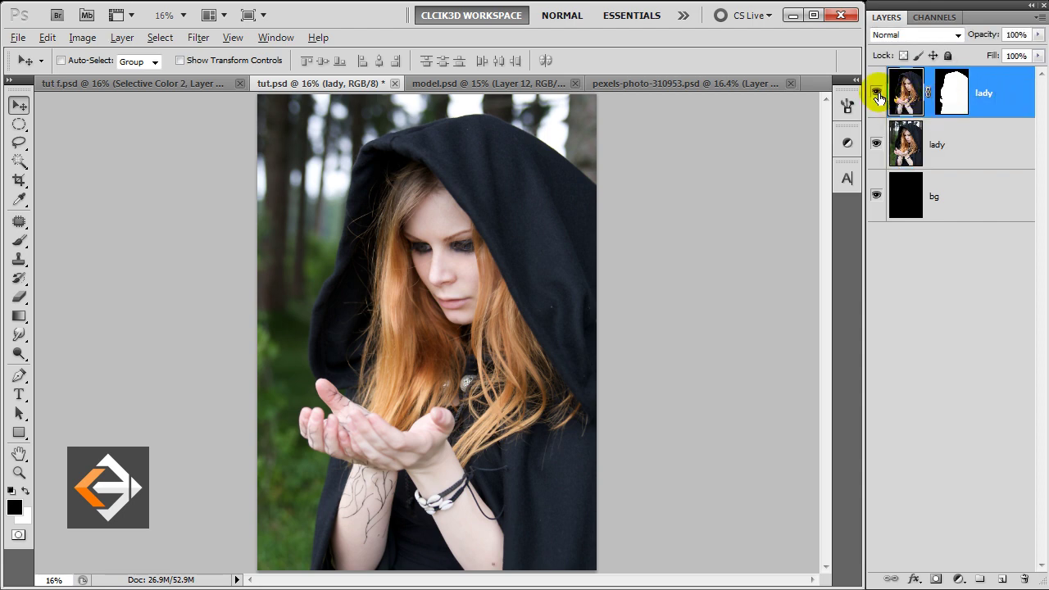
left_click(876, 94, "alt")
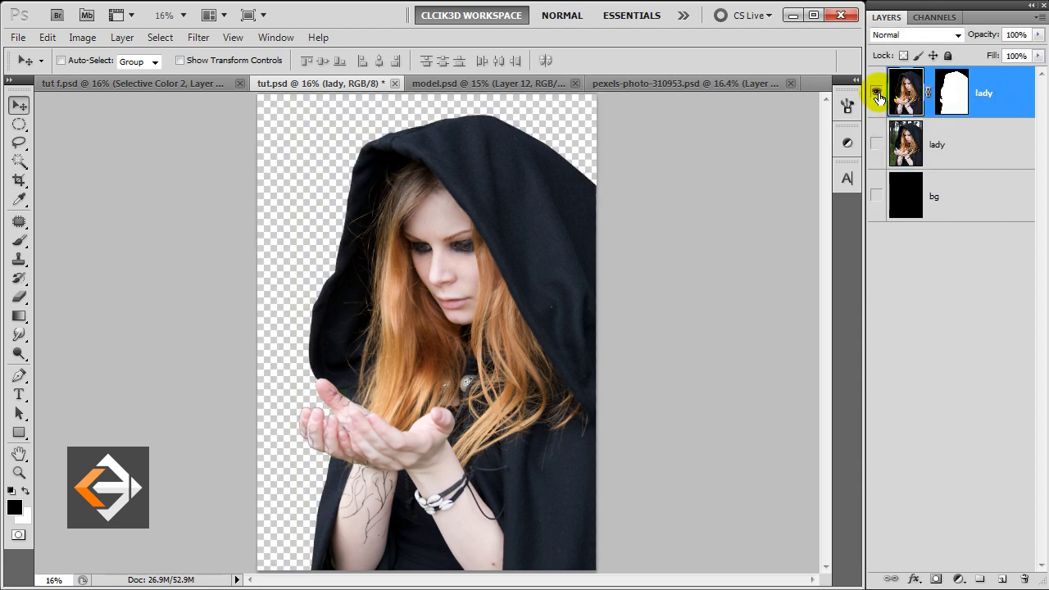
left_click(877, 94, "alt")
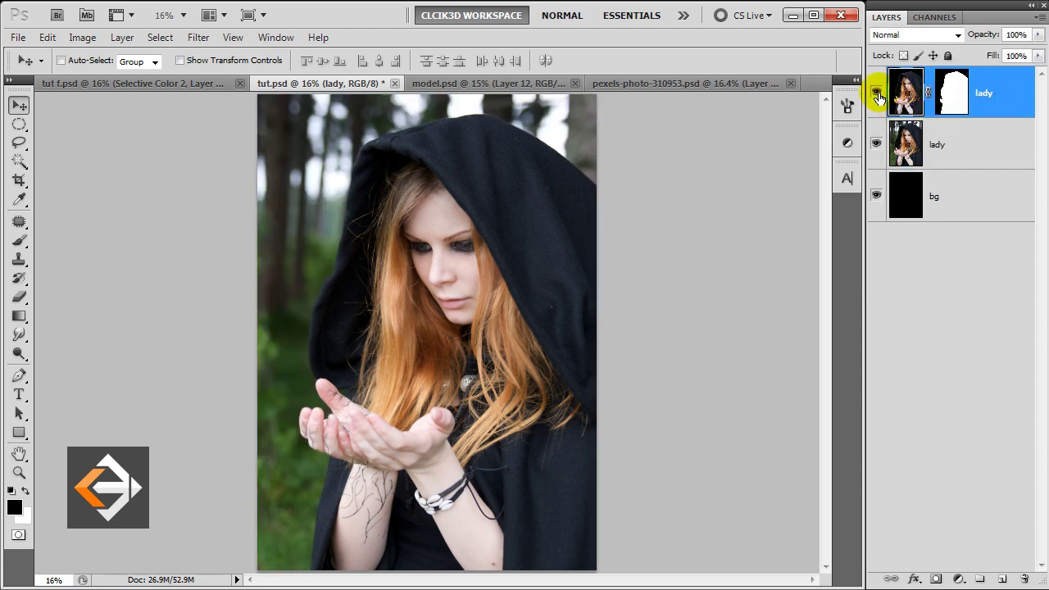
Set the unmasked lady layer's opacity to 57% and bring up the crystal ball photo.
left_click(974, 148)
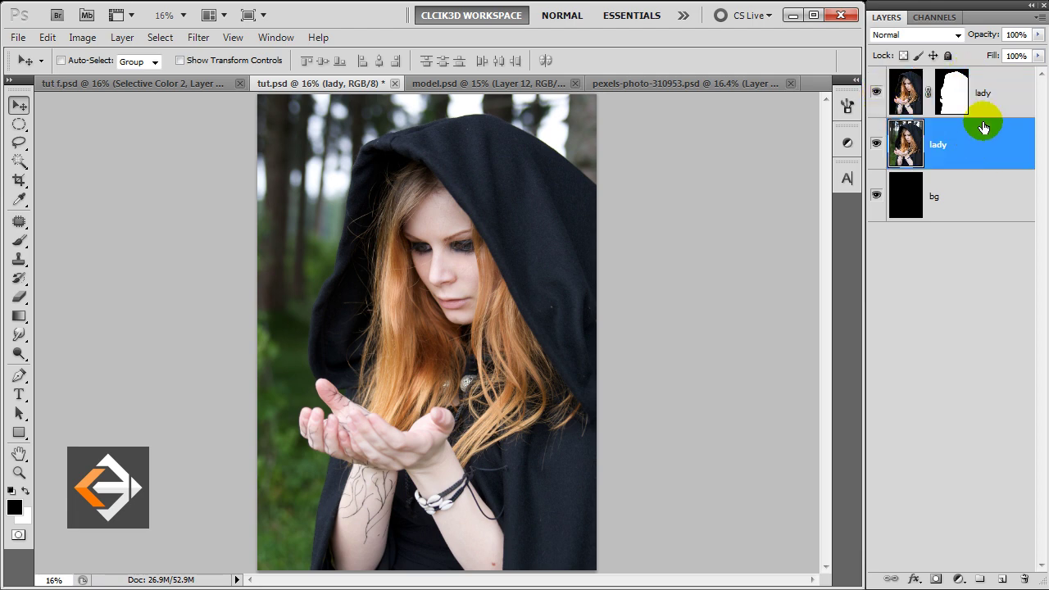
left_click(984, 35)
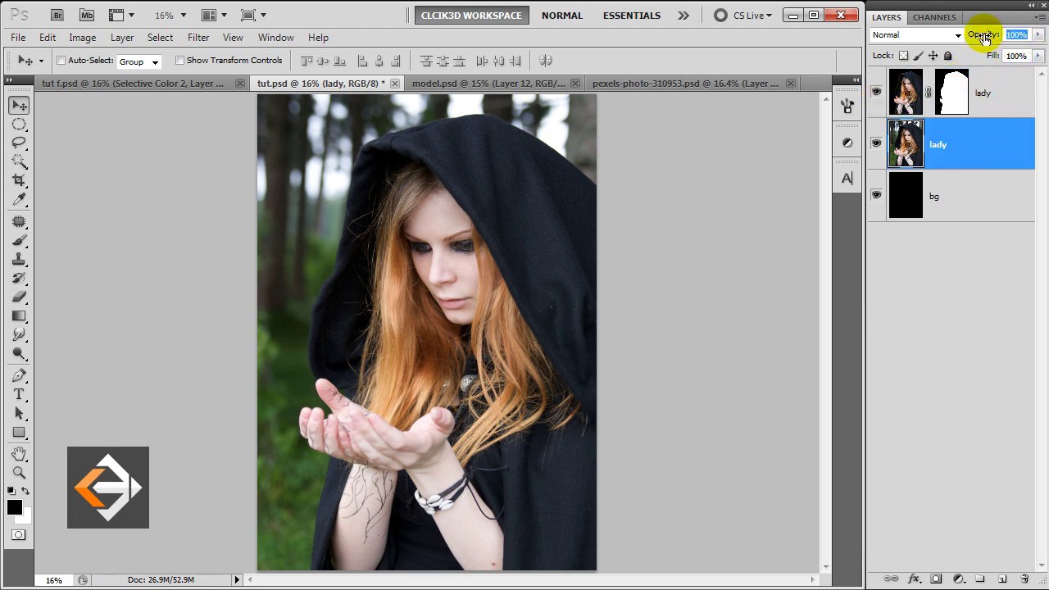
type("57")
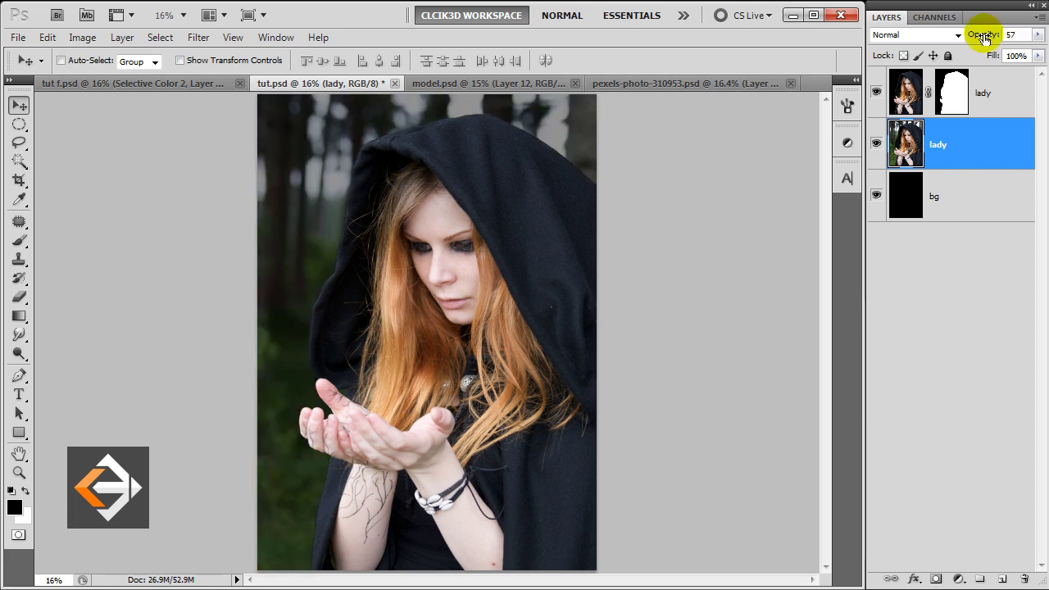
left_click(998, 97)
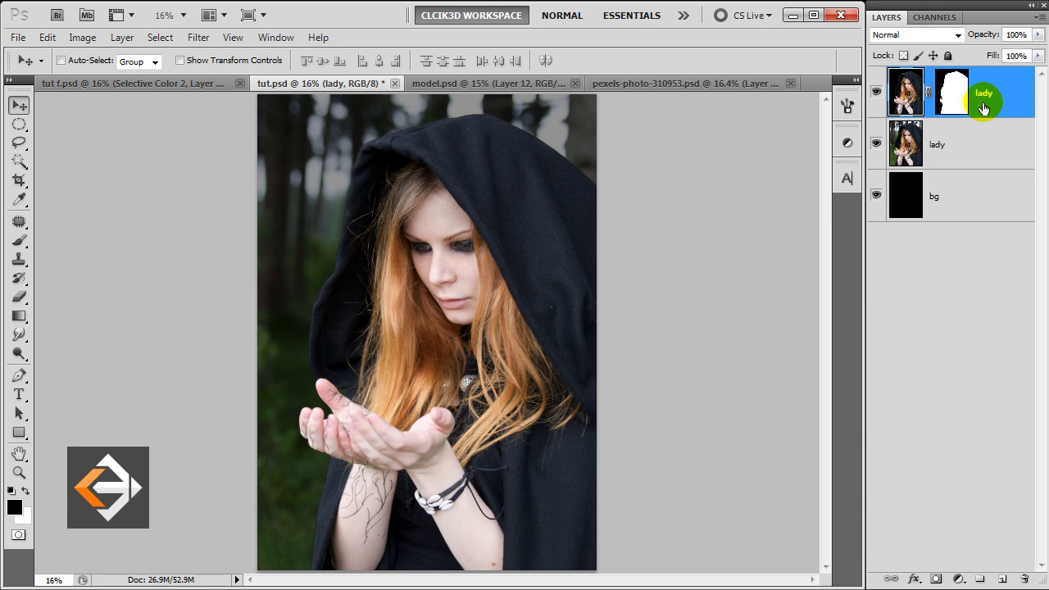
left_click(732, 84)
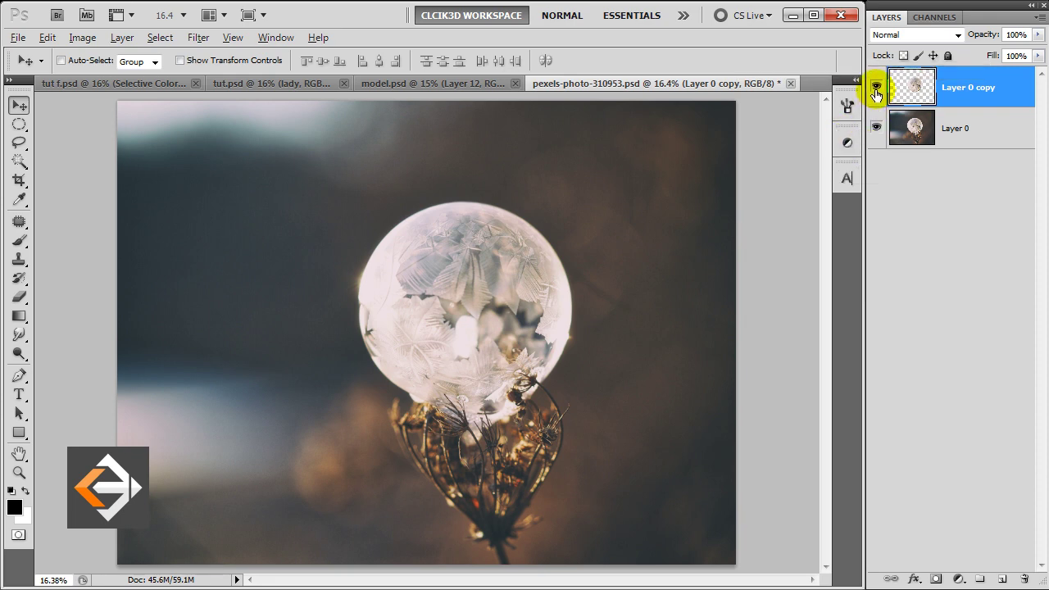
Check the cut-out crystal ball and paste it into the hooded woman document.
left_click(877, 90, "alt")
left_click(877, 92, "alt")
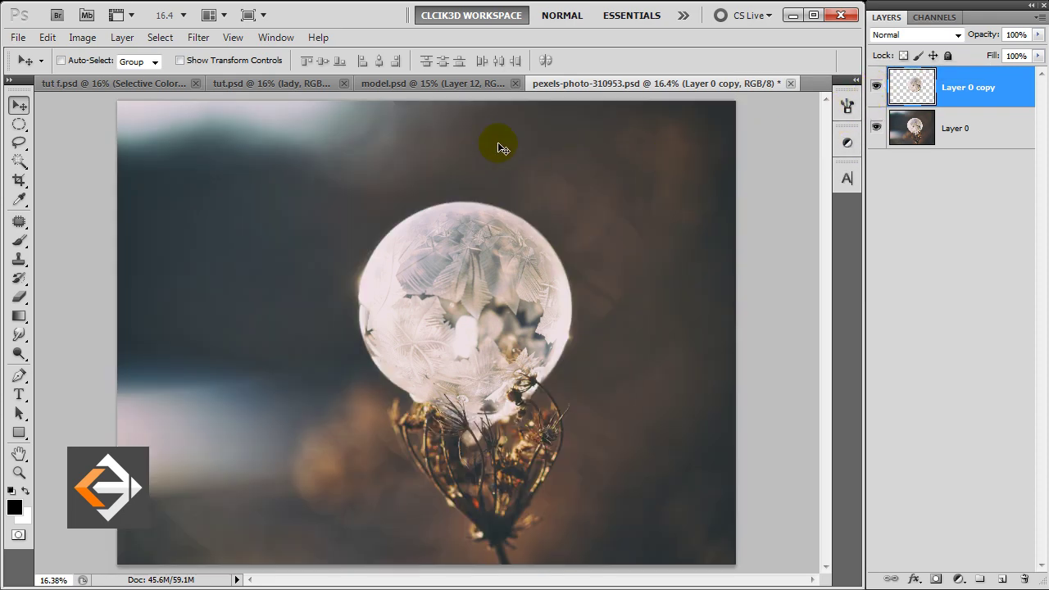
left_click(305, 82)
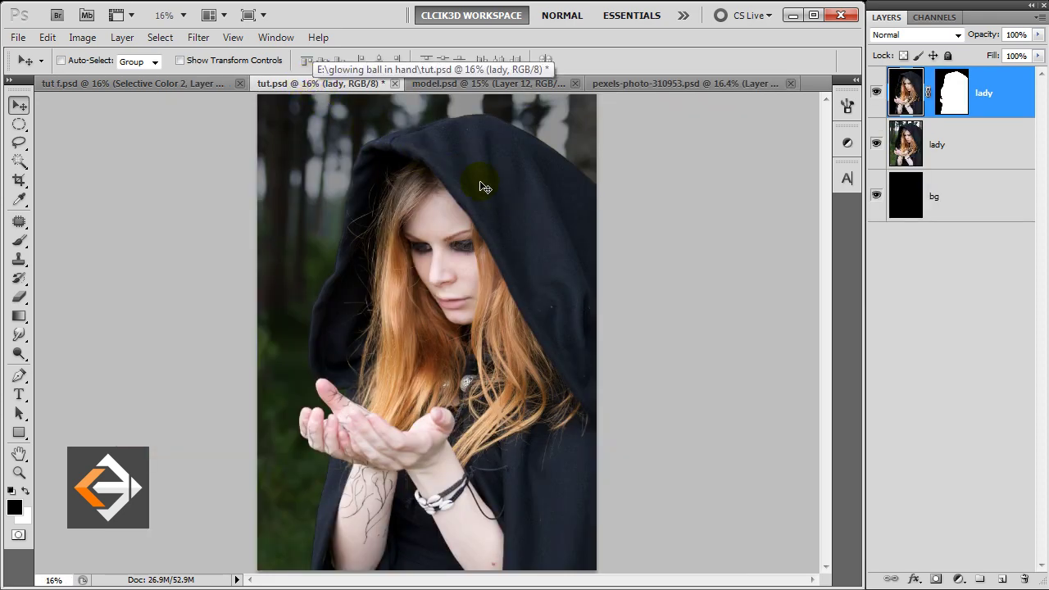
key("ctrl+v")
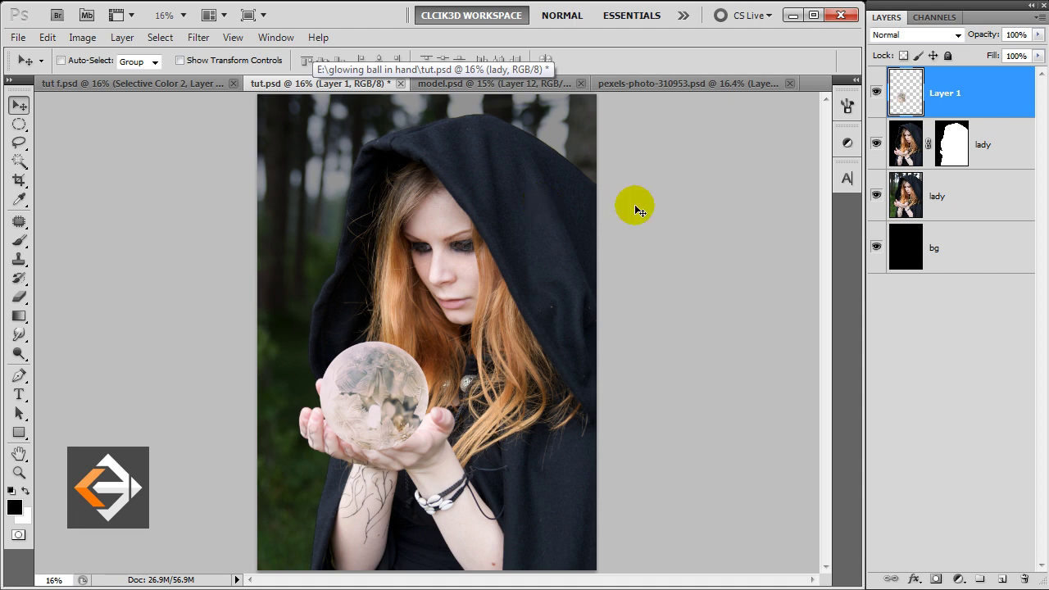
Rename the pasted layer 'glow ball' and give it a white layer mask.
left_click(943, 96)
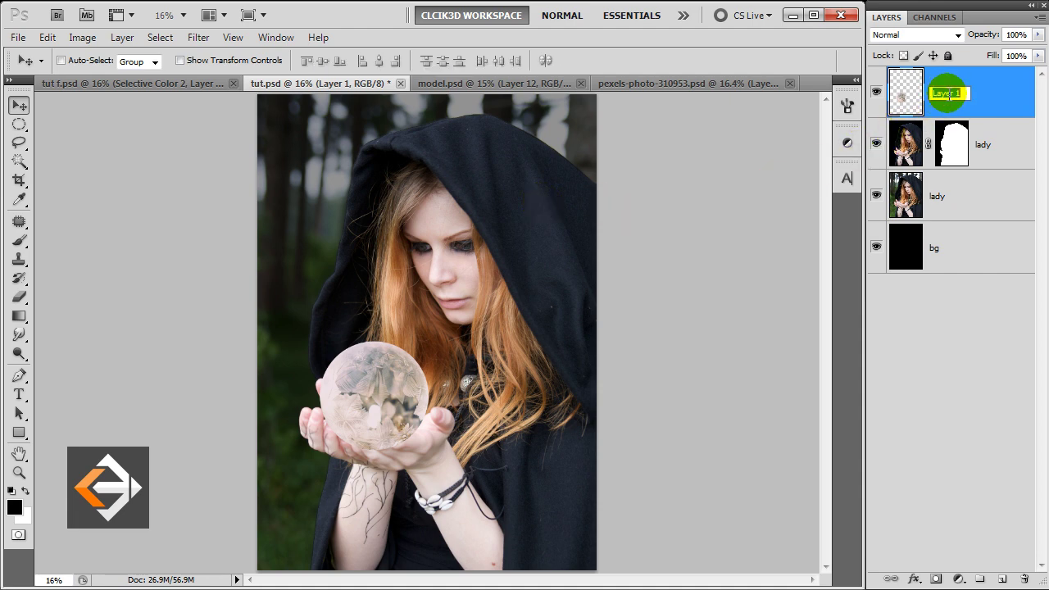
type("glow ball")
key("Return")
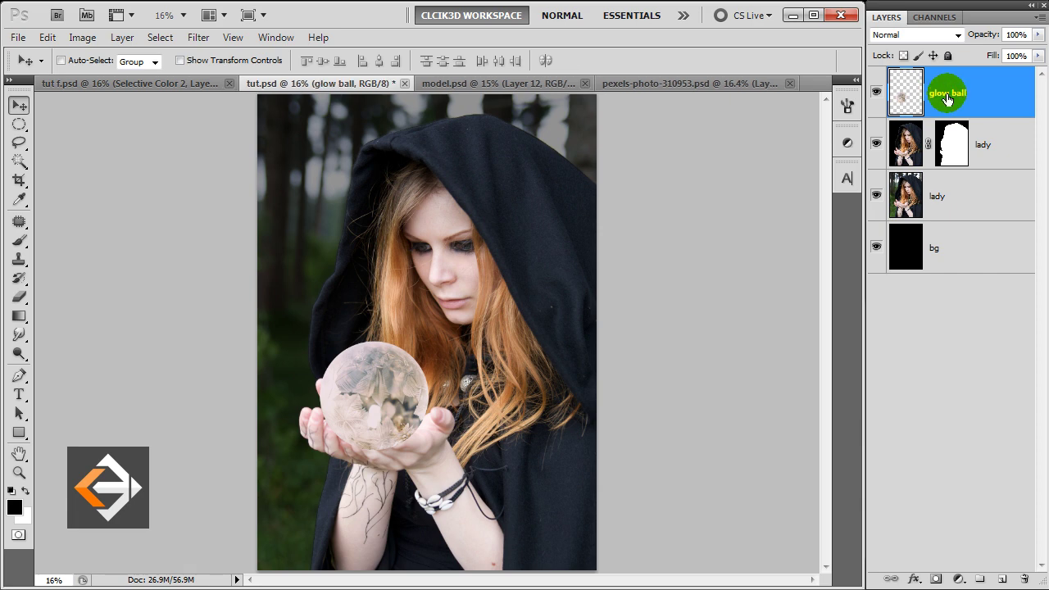
left_click(937, 580)
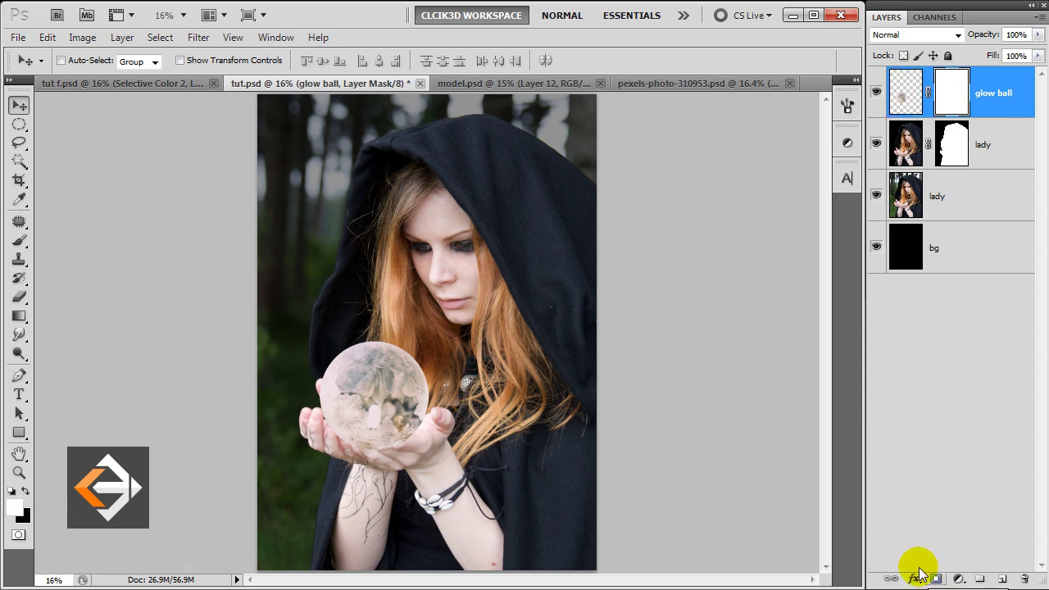
Paint black on the glow ball mask with a large brush over the fingers.
left_click(20, 241)
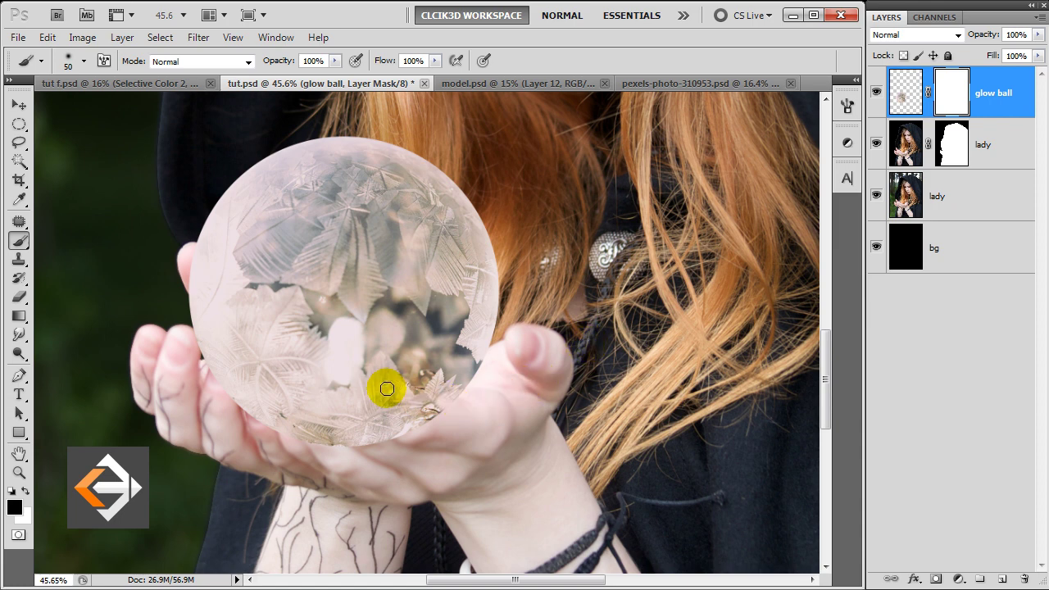
key("bracketright")
key("bracketright")
mouse_move(408, 415)
left_mouse_down()
mouse_move(351, 410)
mouse_move(489, 423)
left_mouse_up()
left_click_drag(340, 365, 373, 452)
key("bracketright")
key("bracketright")
key("bracketright")
mouse_move(337, 399)
left_mouse_down()
mouse_move(284, 428)
mouse_move(230, 375)
mouse_move(206, 391)
mouse_move(251, 382)
mouse_move(250, 360)
mouse_move(327, 393)
mouse_move(337, 375)
mouse_move(326, 366)
mouse_move(264, 399)
mouse_move(417, 407)
mouse_move(312, 344)
mouse_move(484, 418)
mouse_move(298, 360)
mouse_move(221, 380)
mouse_move(210, 369)
mouse_move(206, 395)
left_mouse_up()
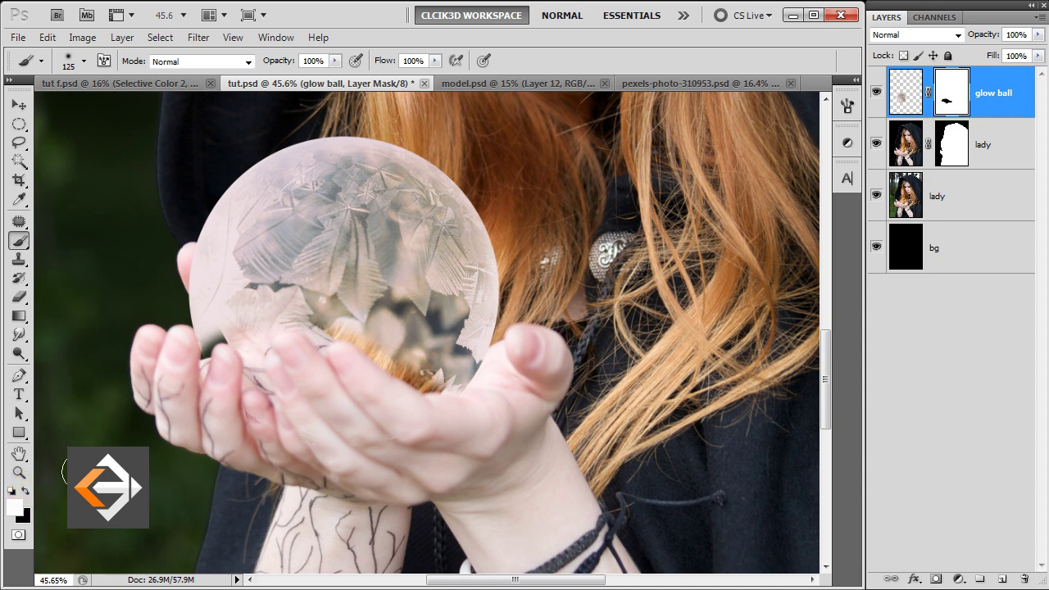
Refine the mask around the fingertips with a smaller brush, then return to the Move tool.
key("bracketleft")
key("bracketleft")
key("bracketleft")
mouse_move(392, 358)
left_mouse_down()
mouse_move(429, 381)
mouse_move(445, 369)
mouse_move(340, 323)
mouse_move(314, 331)
left_mouse_up()
key("bracketleft")
key("bracketleft")
key("bracketleft")
key("bracketleft")
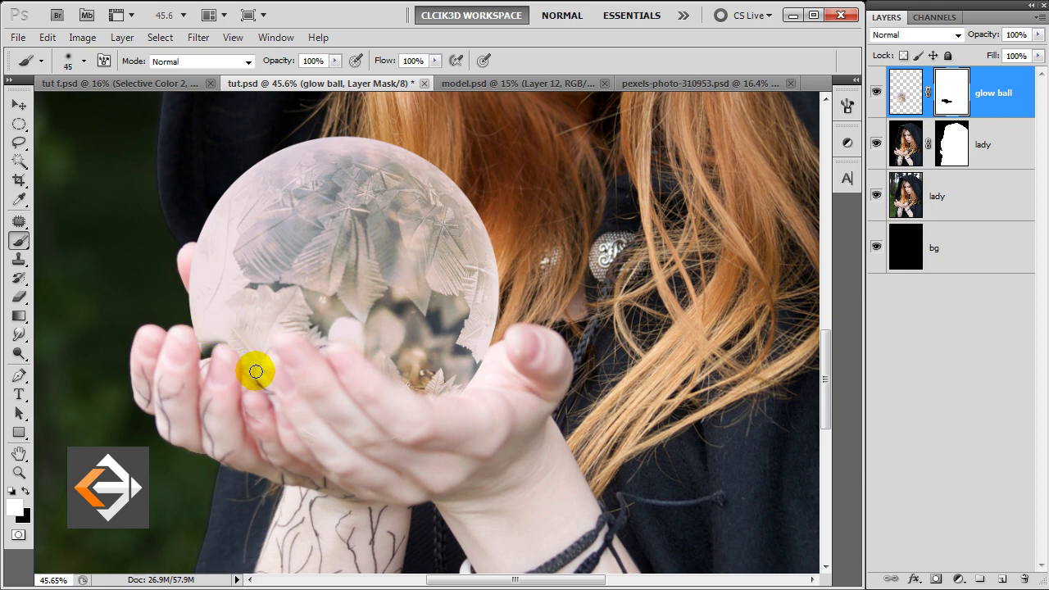
key("bracketleft")
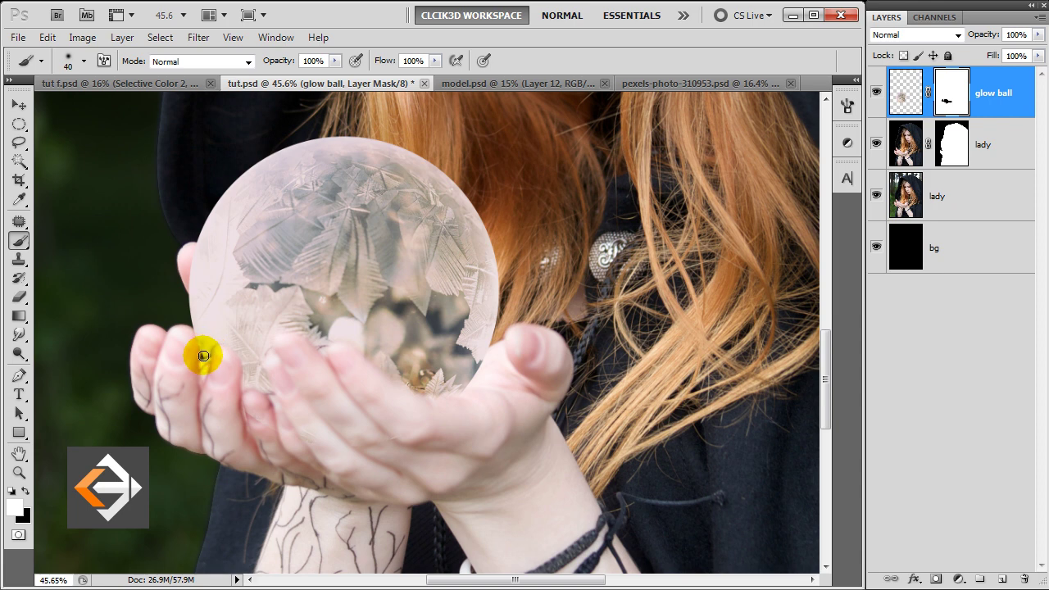
left_click_drag(246, 335, 253, 330)
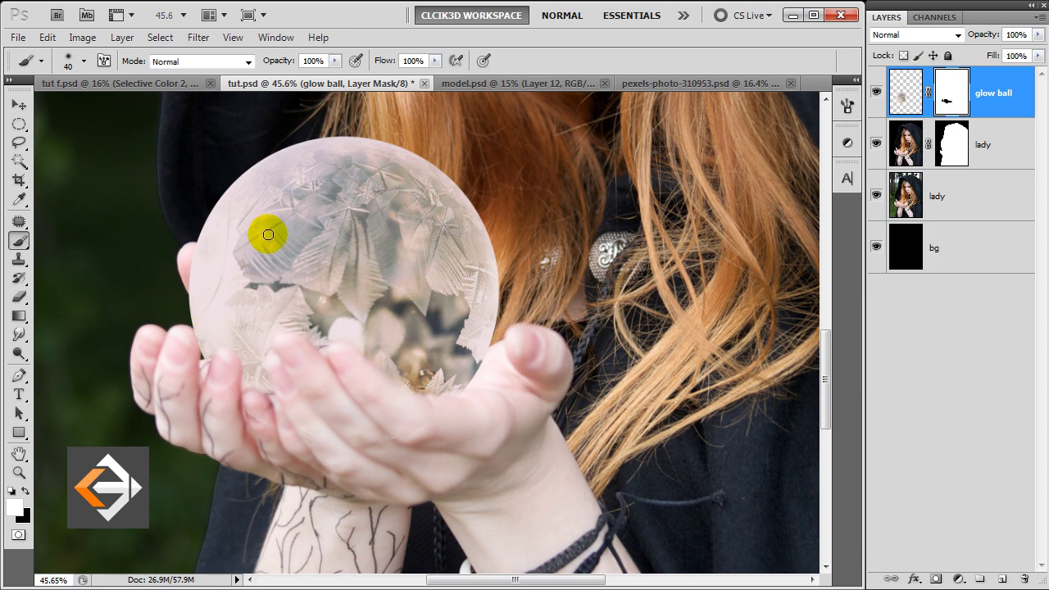
key("bracketright")
key("bracketright")
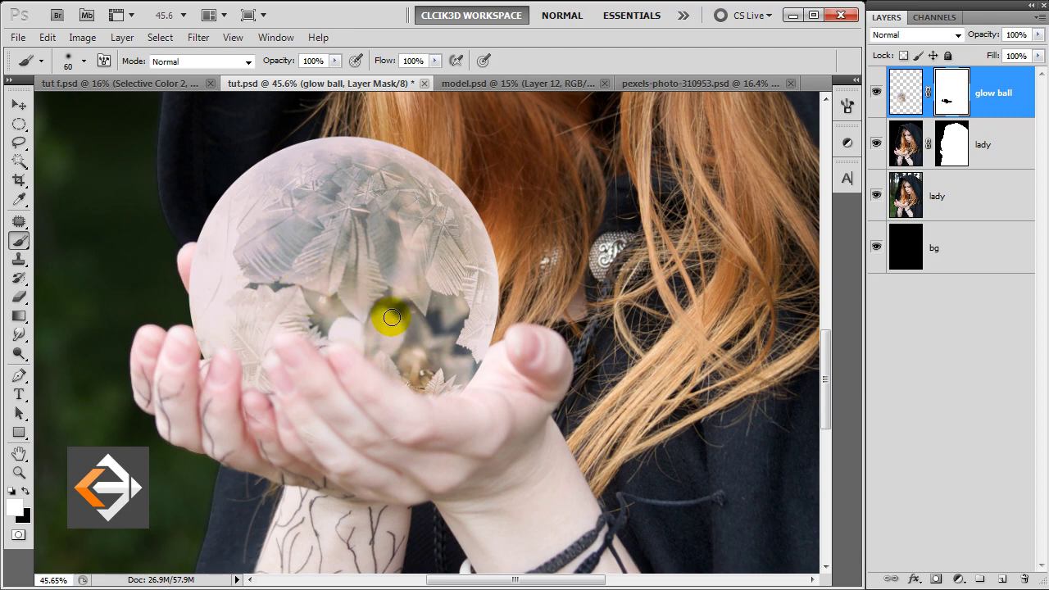
key("v")
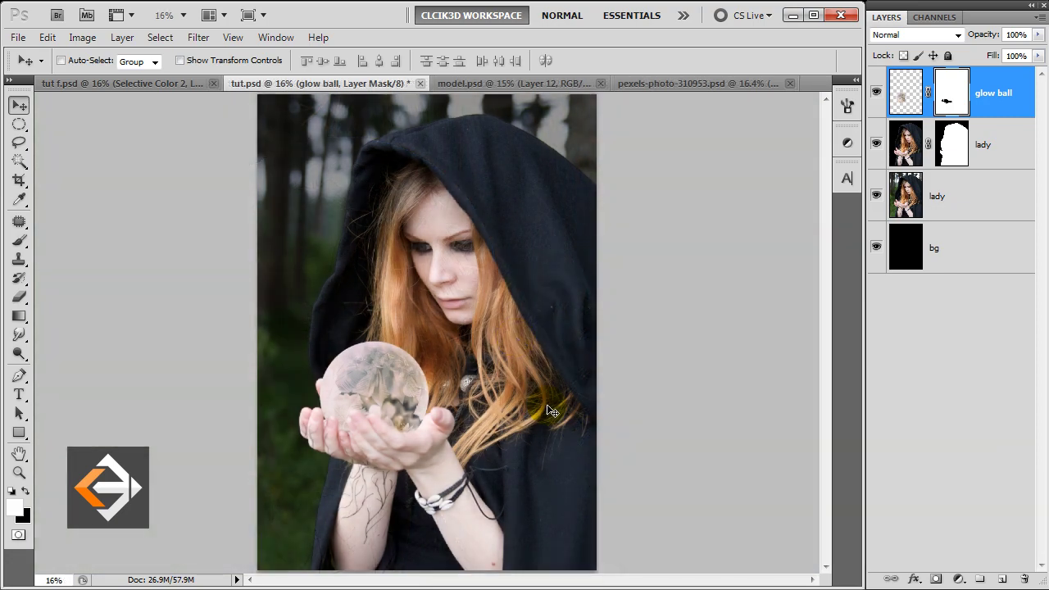
left_click(1028, 112)
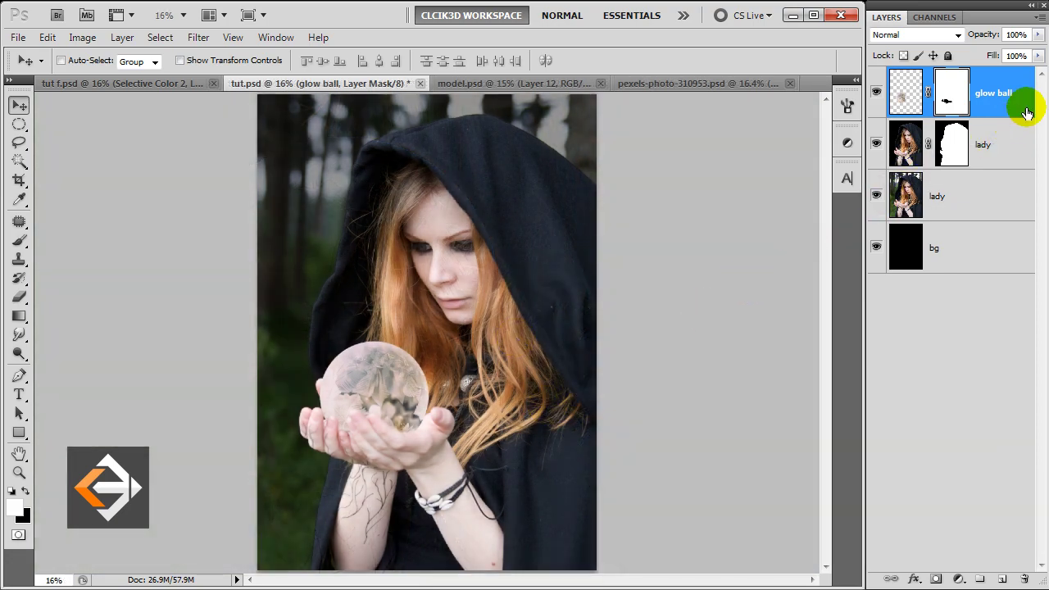
Give glow ball a white Linear Dodge (Add) outer glow, 6% opacity, 54 px, and enable Inner Glow.
double_click(1028, 112)
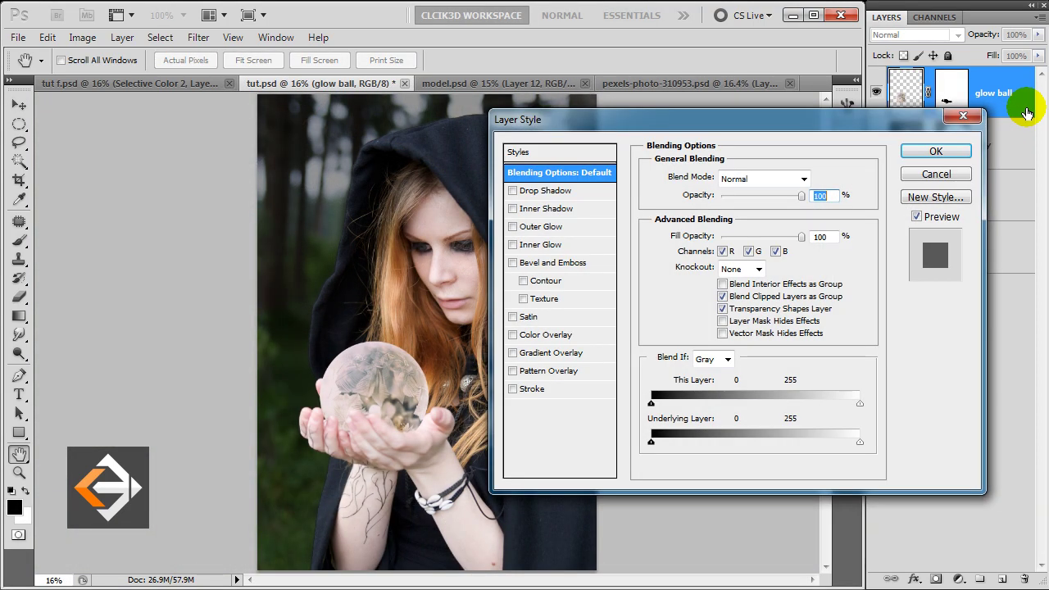
left_click(569, 232)
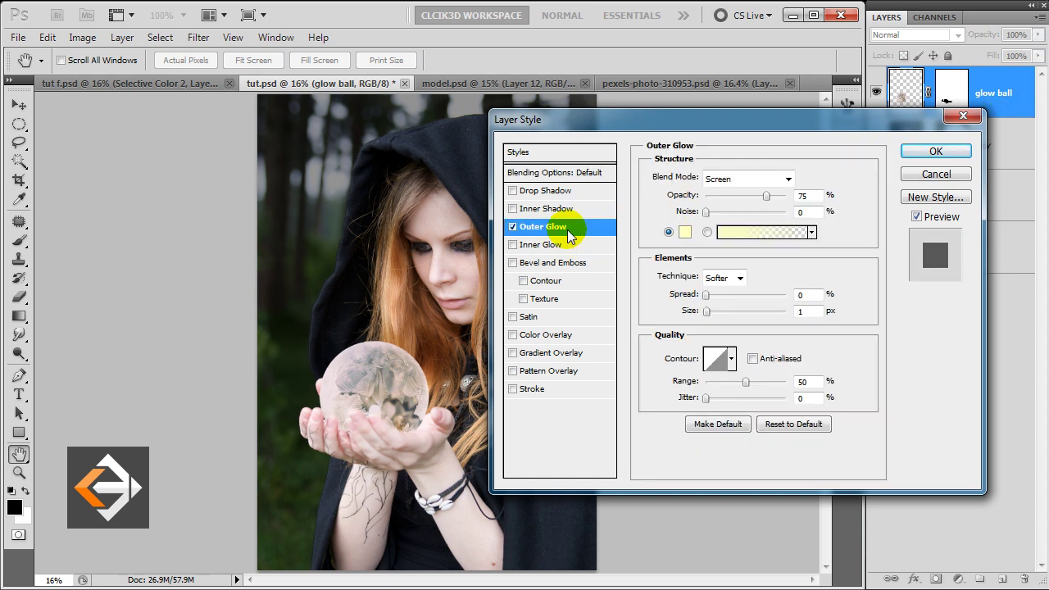
left_click(725, 181)
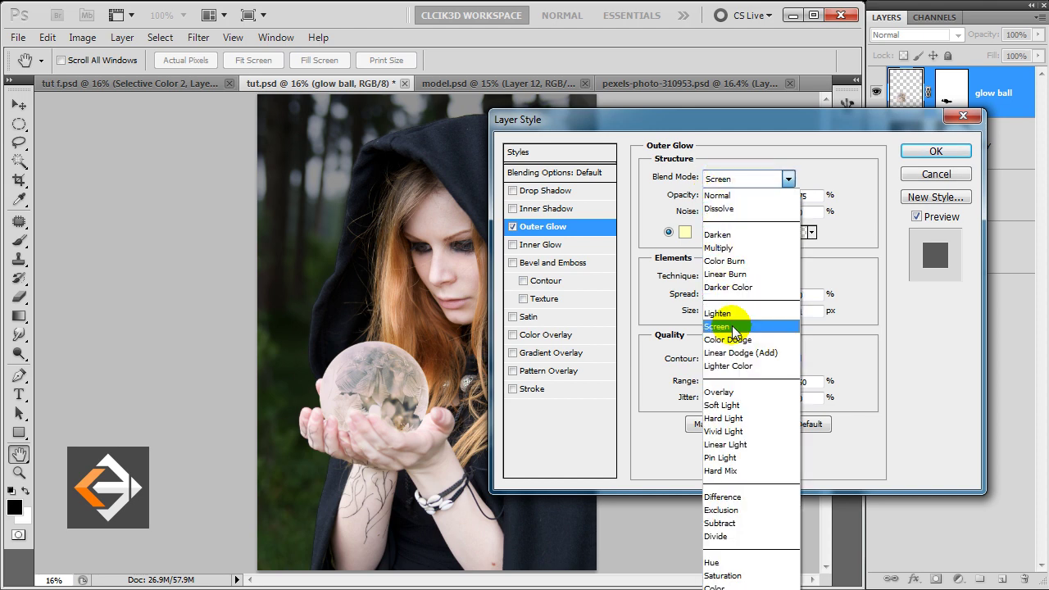
left_click(740, 355)
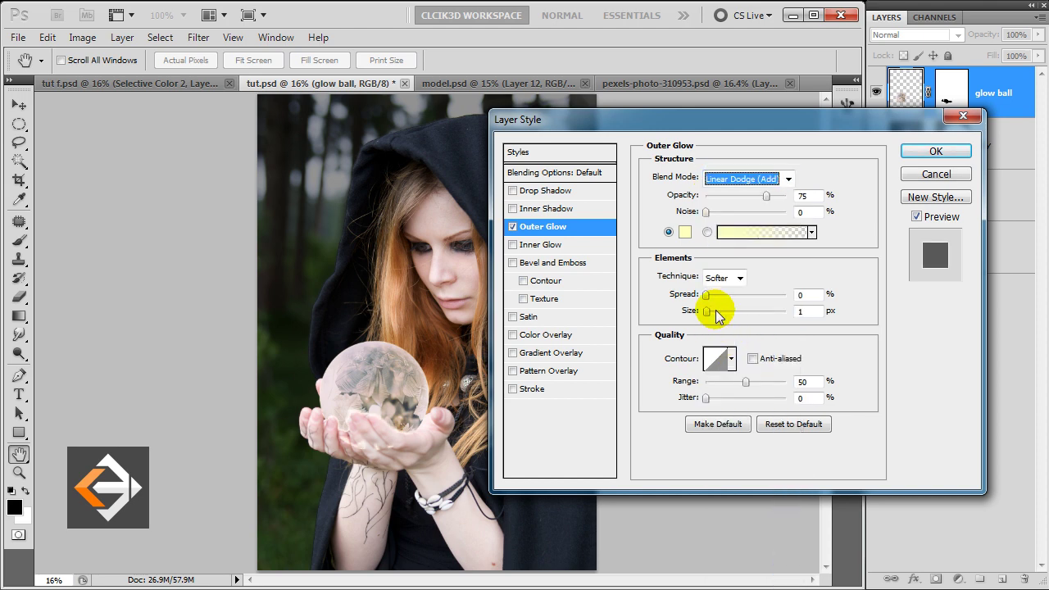
left_click(685, 239)
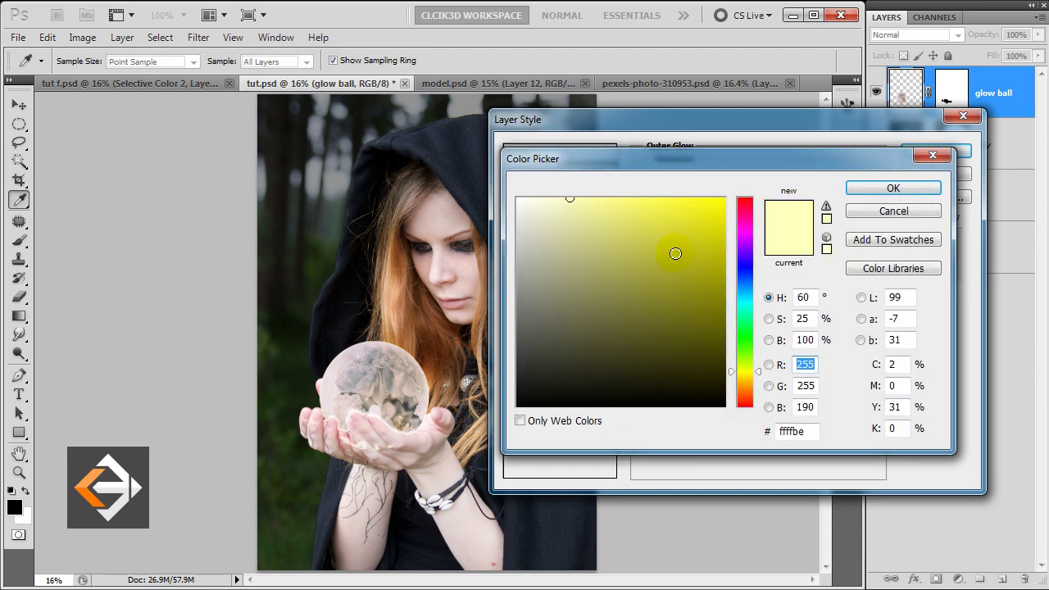
left_click(517, 199)
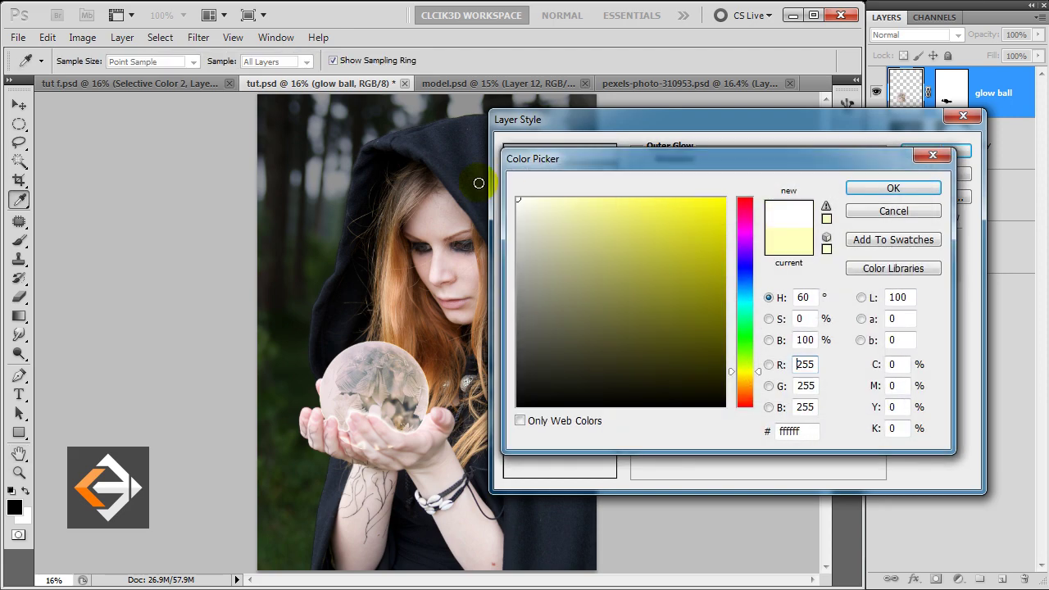
left_click(857, 188)
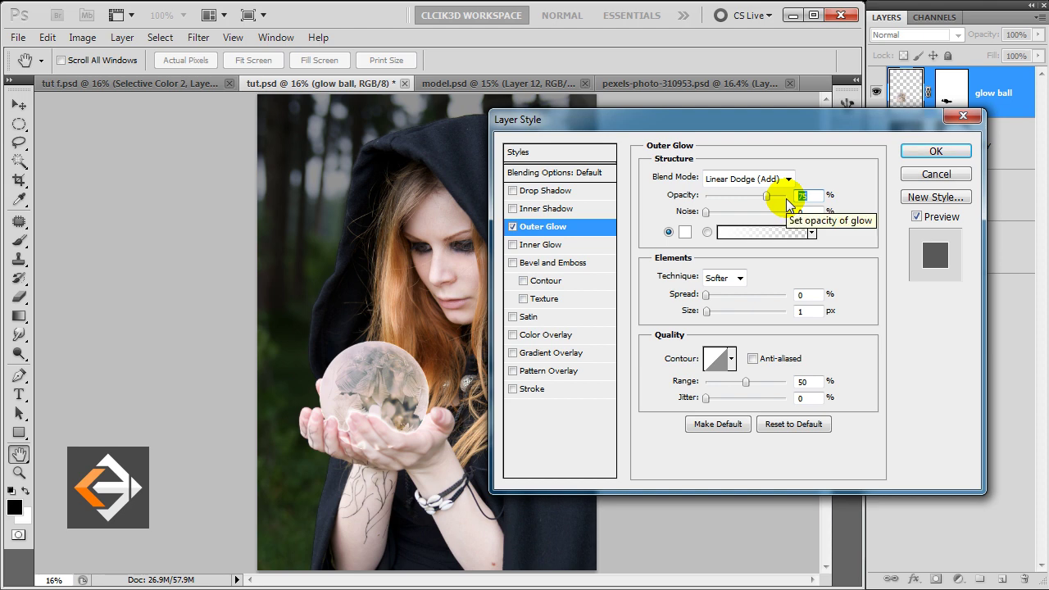
type("6")
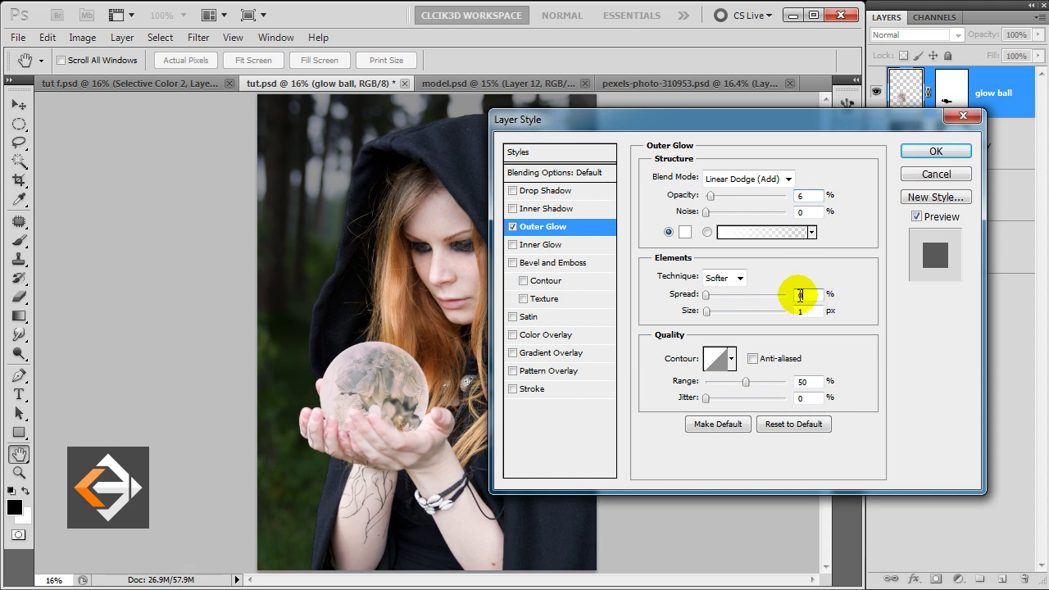
left_click(807, 311)
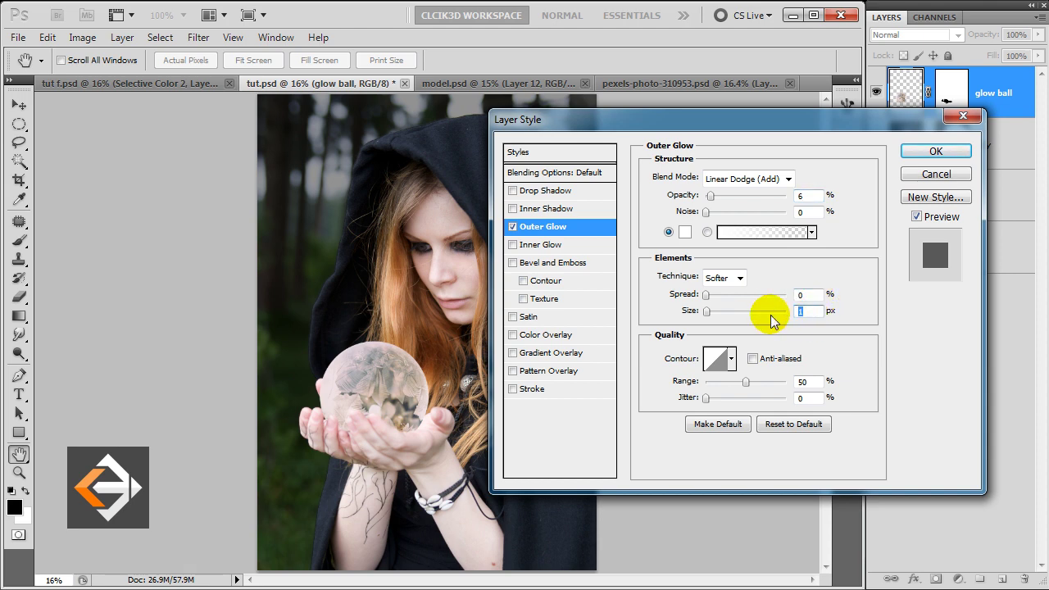
type("54")
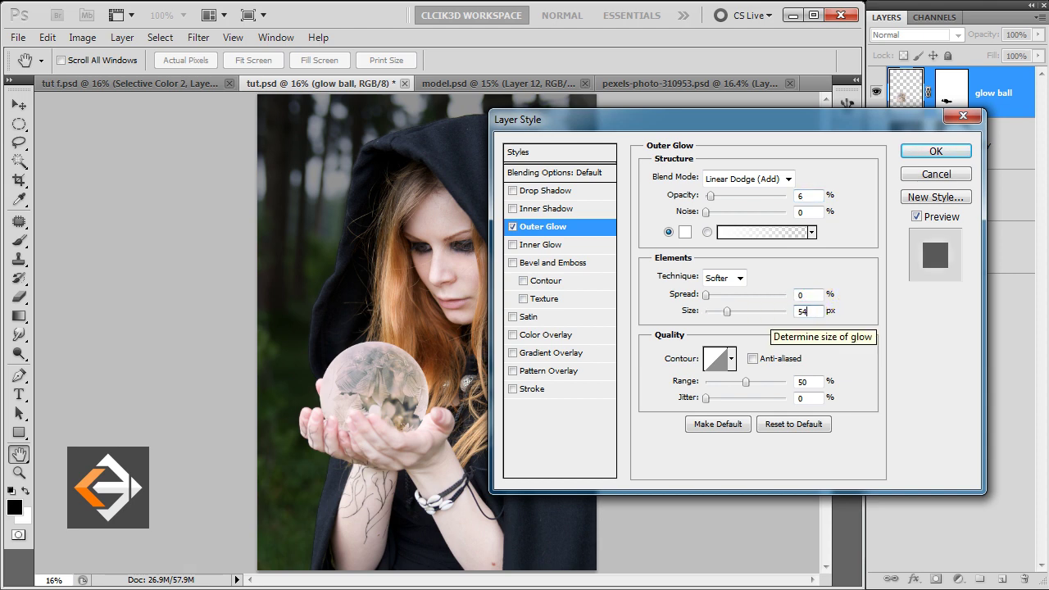
left_click(570, 253)
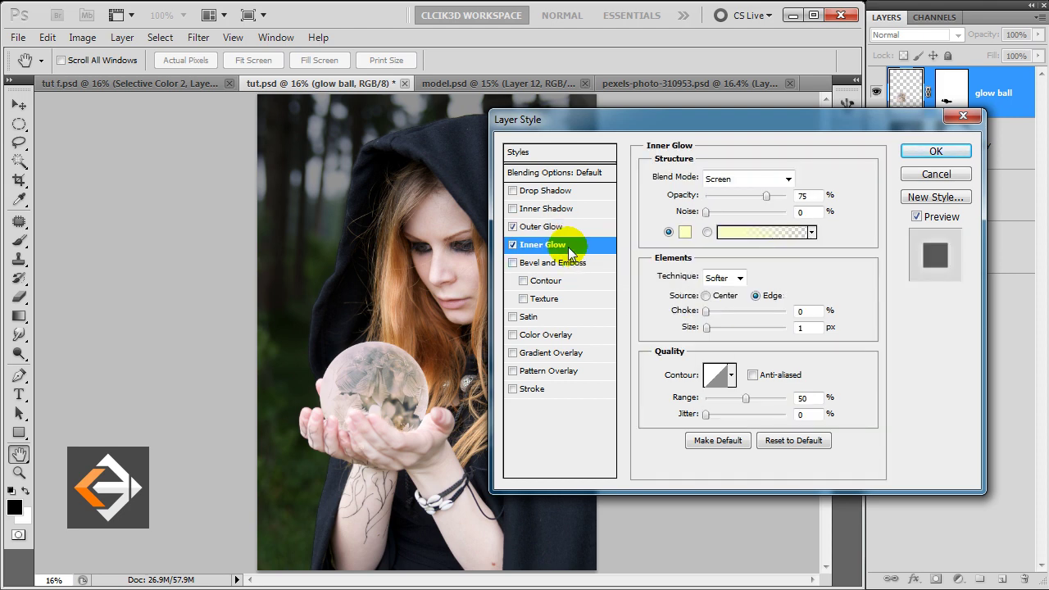
Set the inner glow to white Linear Dodge (Add), 8% opacity, 250 px size, and apply.
left_click(783, 180)
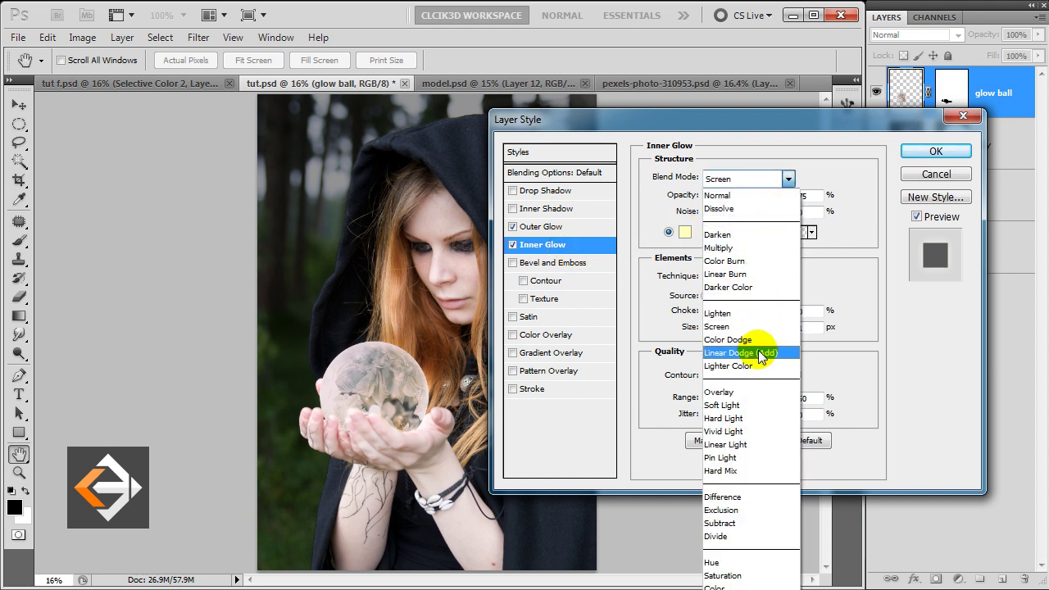
left_click(759, 351)
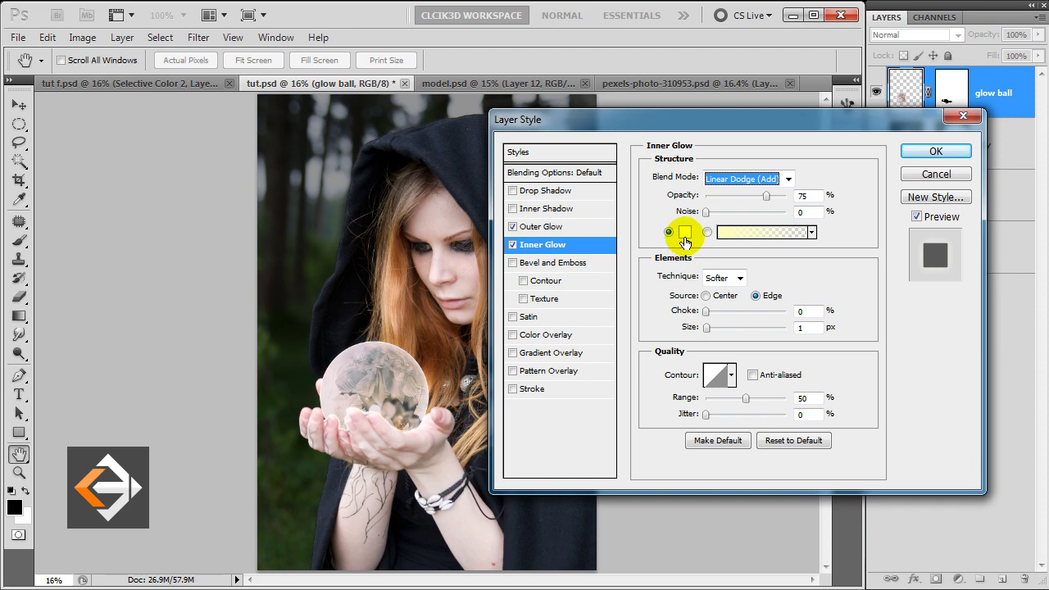
left_click(684, 233)
left_click_drag(542, 216, 498, 176)
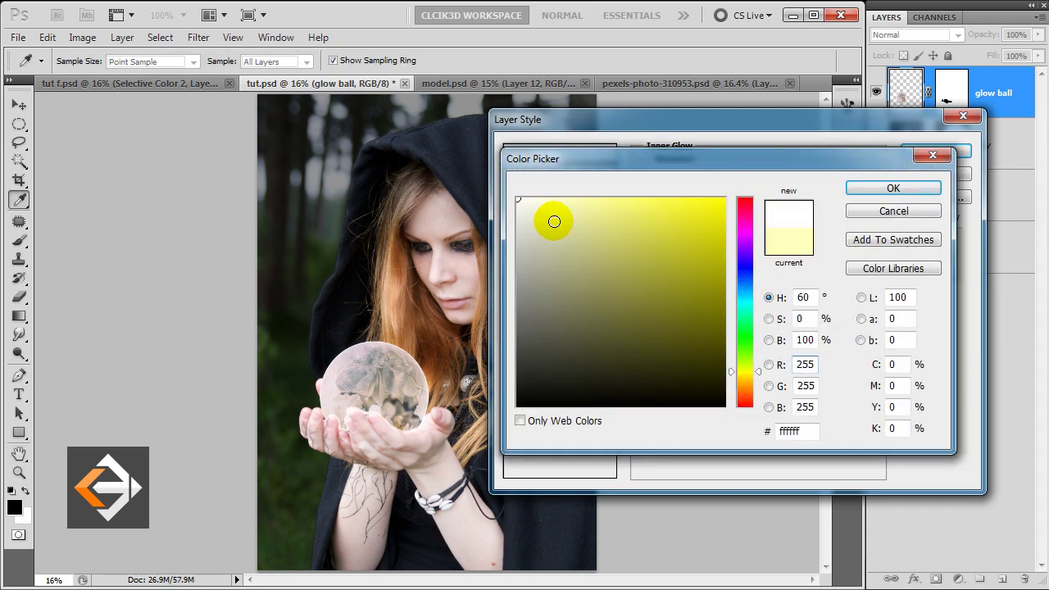
left_click(866, 190)
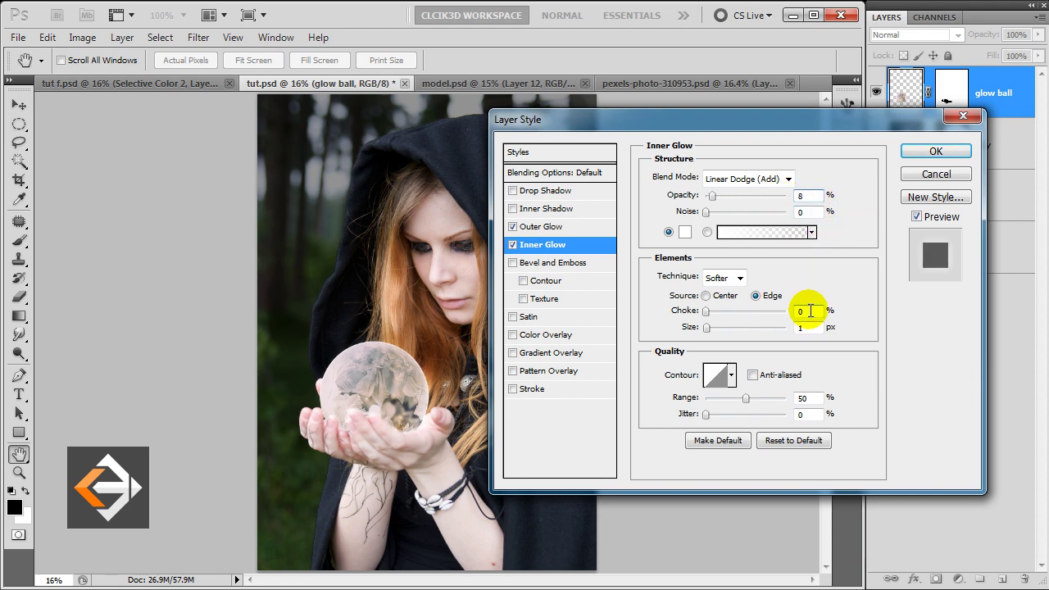
double_click(807, 327)
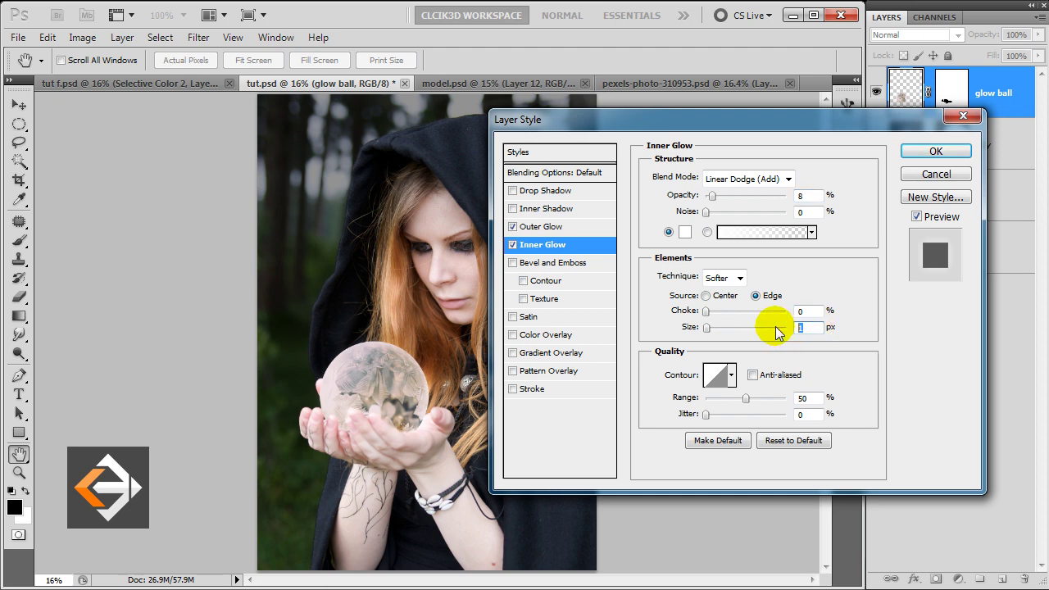
type("25")
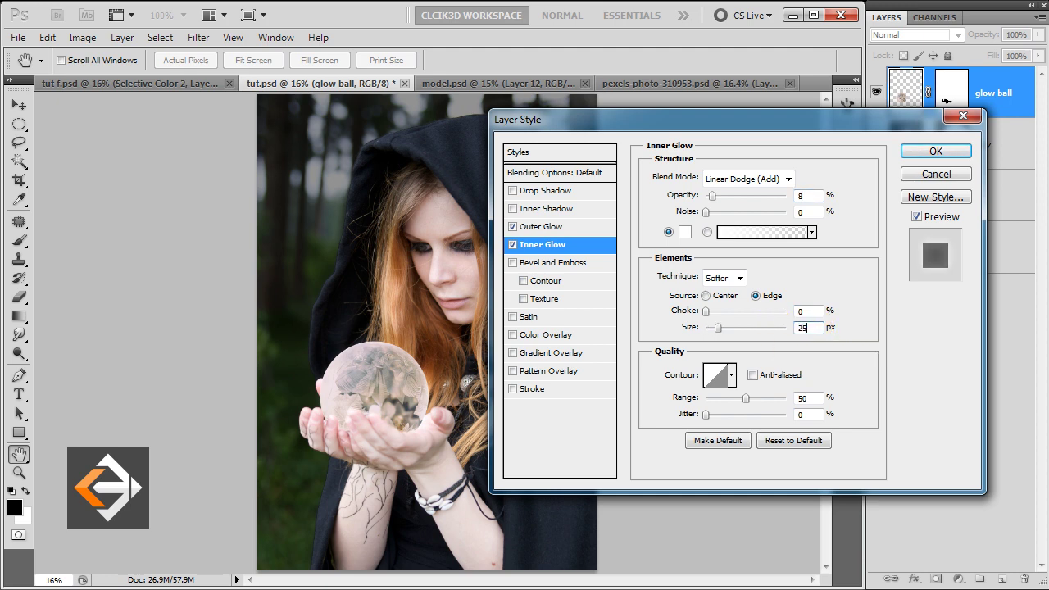
type("0")
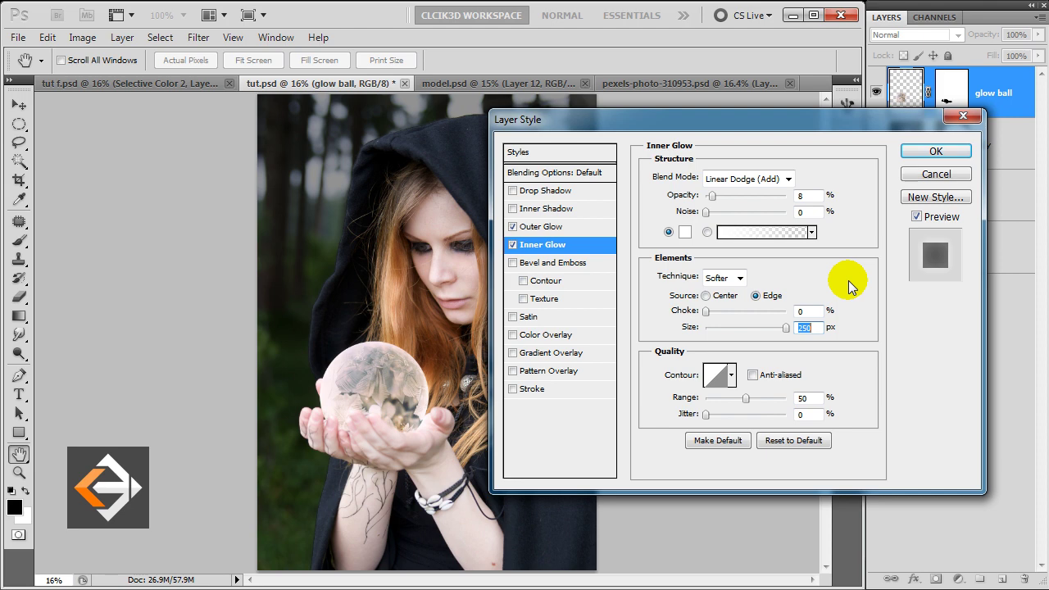
left_click(908, 154)
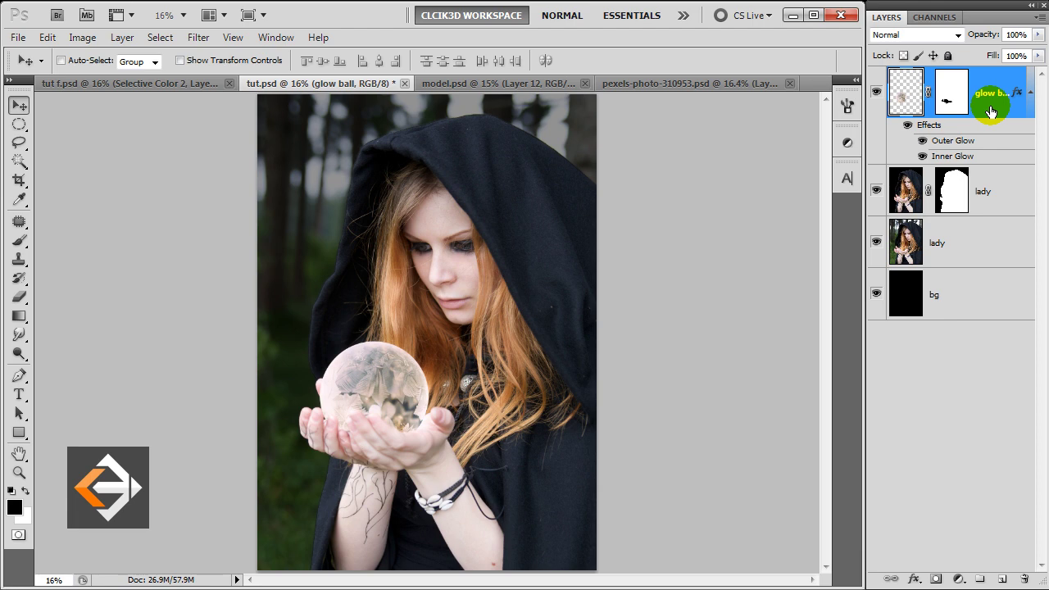
Duplicate glow ball and set the copy to Linear Dodge (Add) at 16% opacity.
key("ctrl+j")
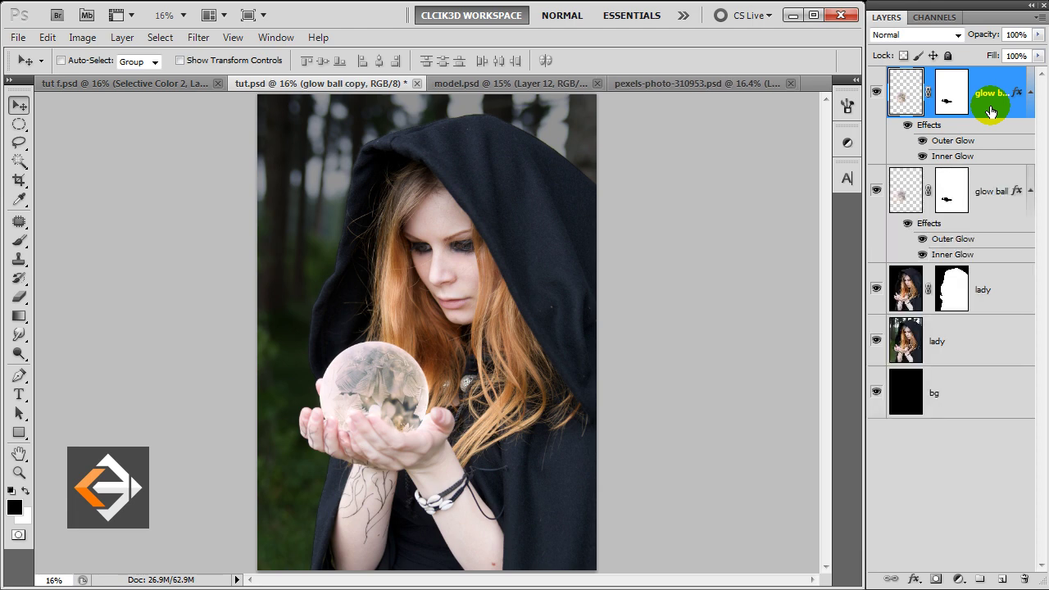
left_click(951, 37)
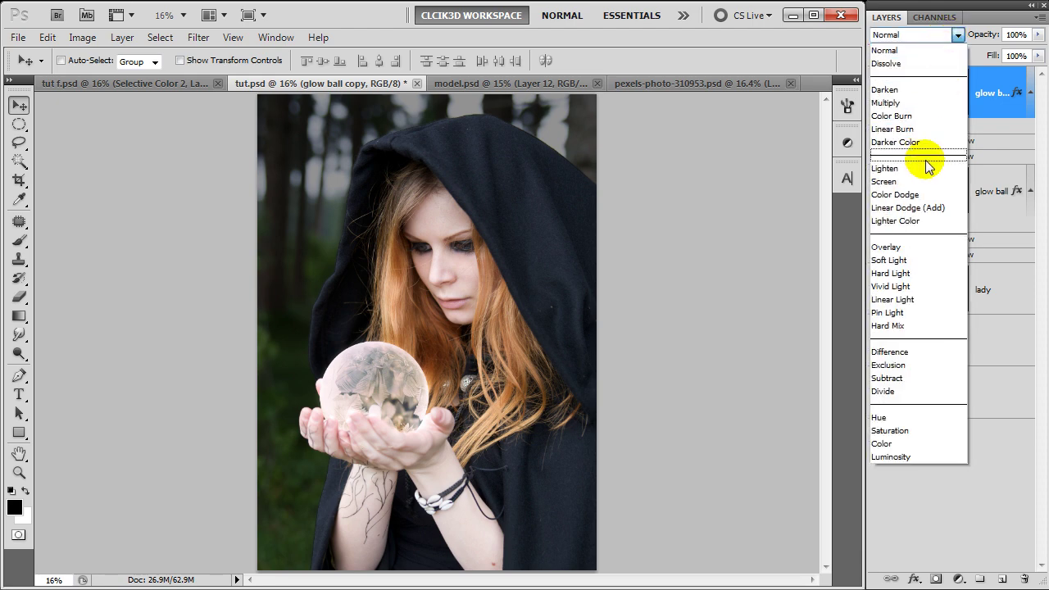
left_click(925, 207)
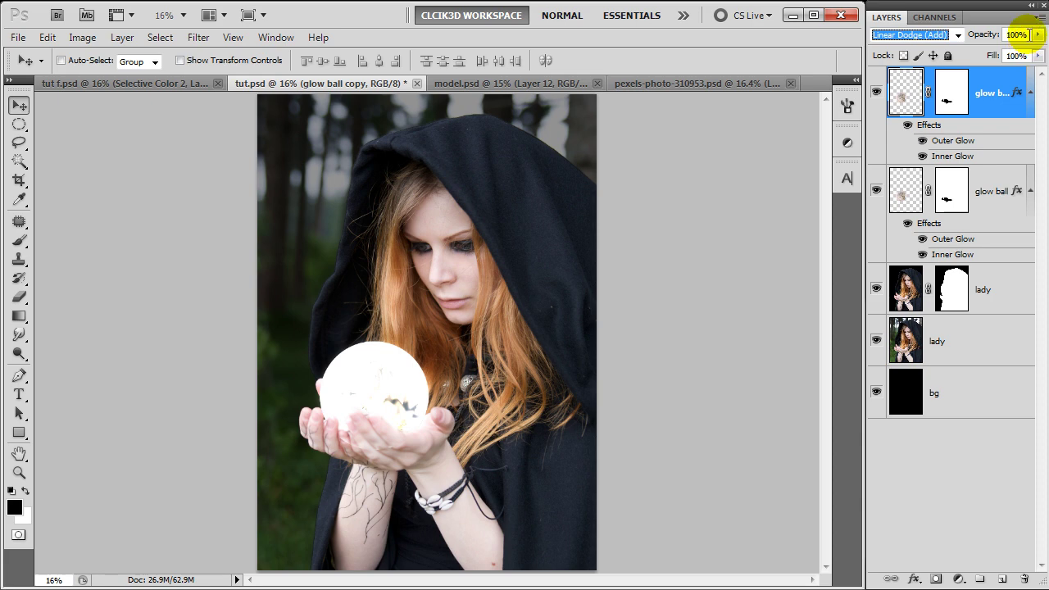
left_click(994, 35)
type("16")
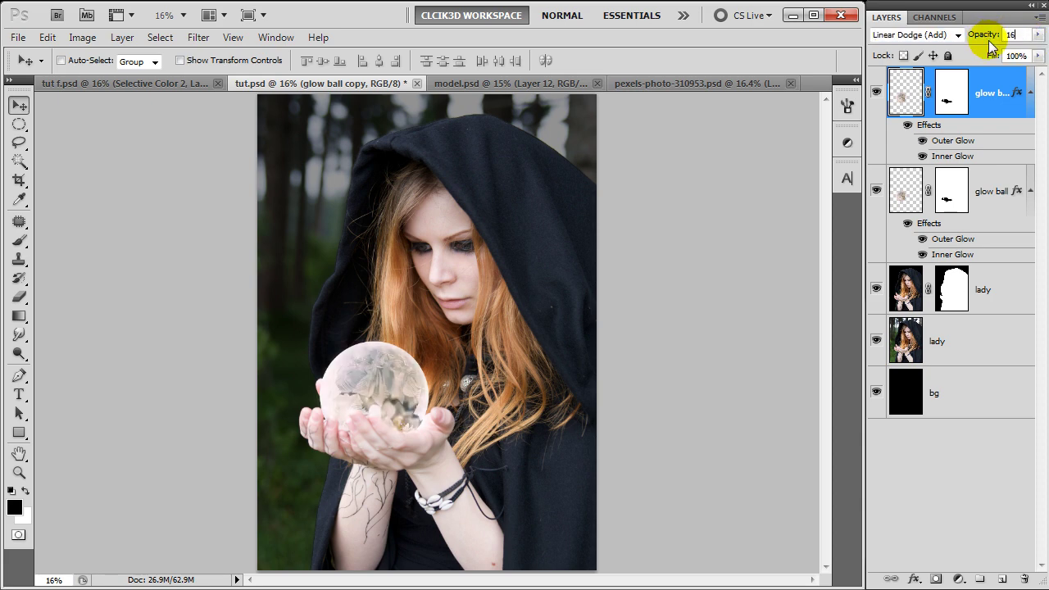
double_click(1006, 113)
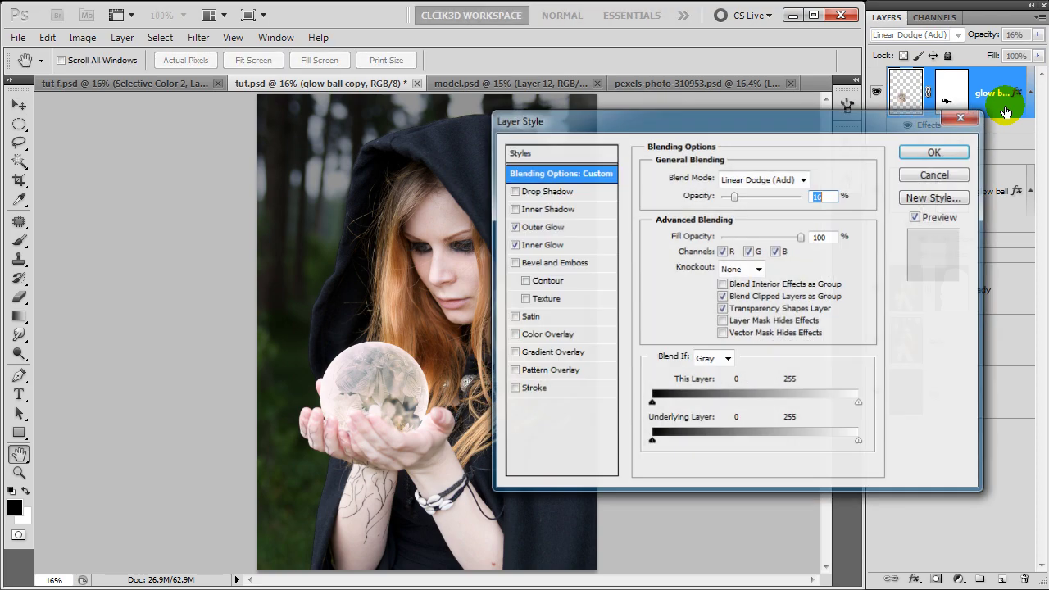
Set the copy's outer glow to 100% opacity and 210 px size, and confirm.
left_click(578, 227)
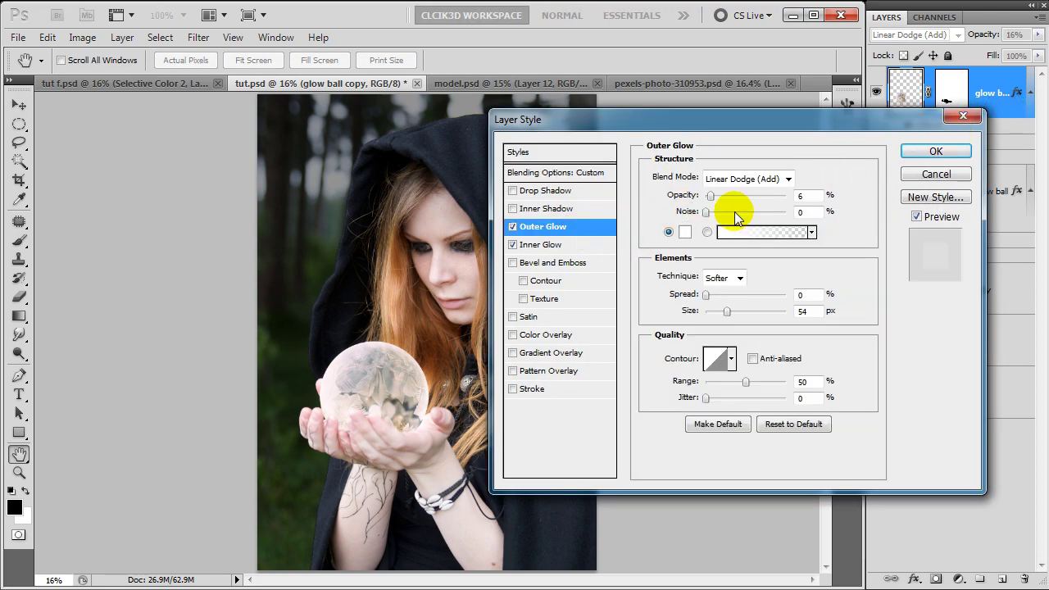
double_click(806, 195)
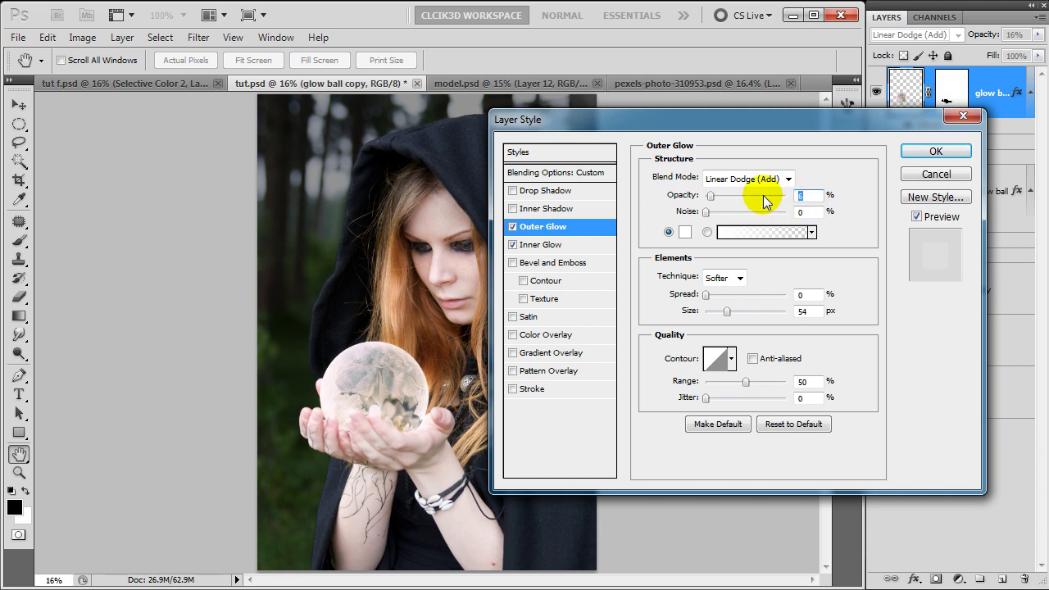
type("100")
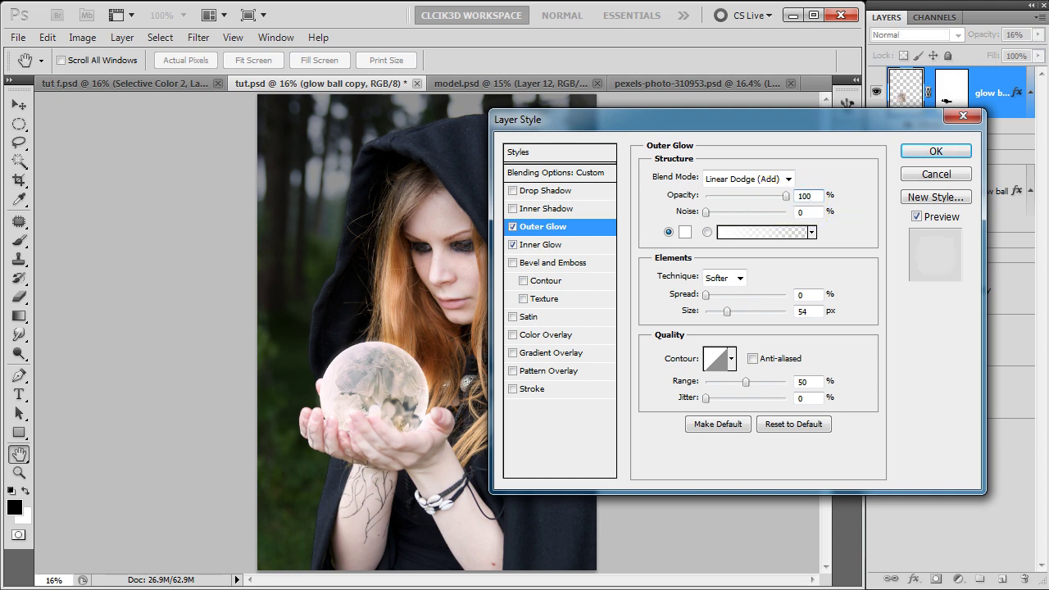
left_click(815, 313)
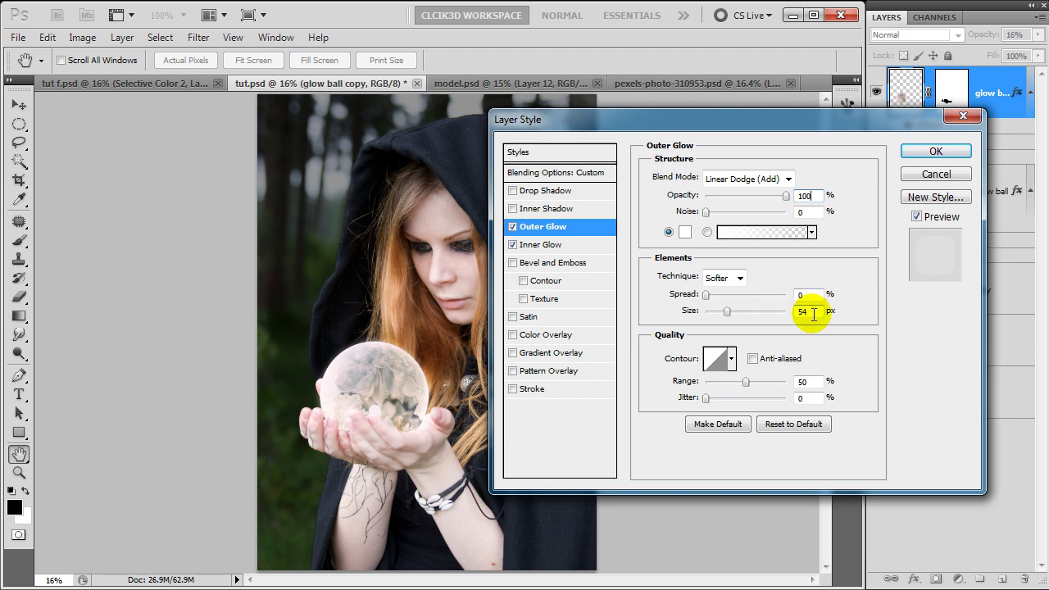
left_click(775, 310)
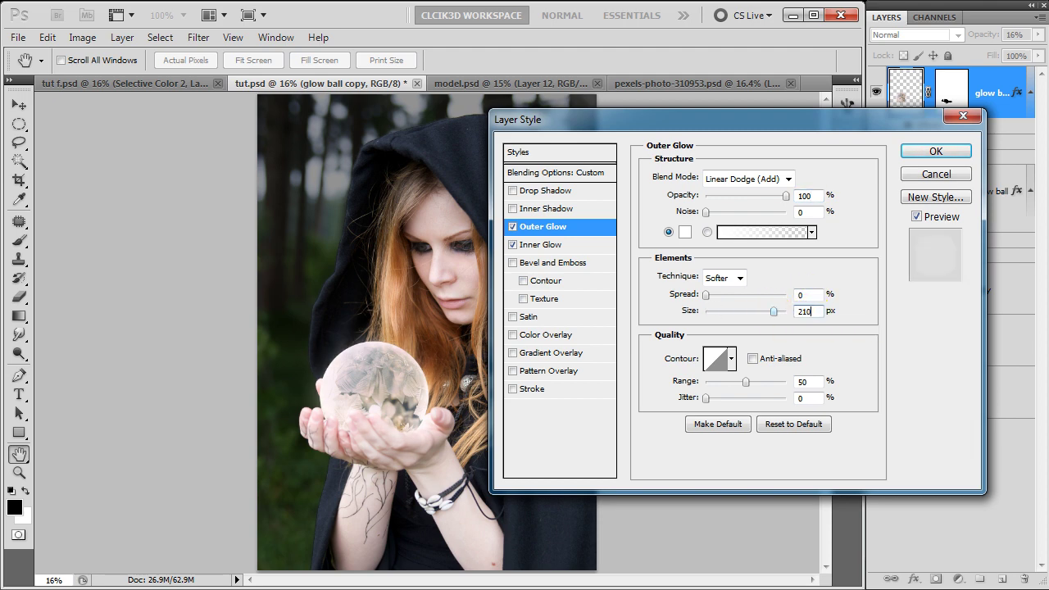
left_click(937, 152)
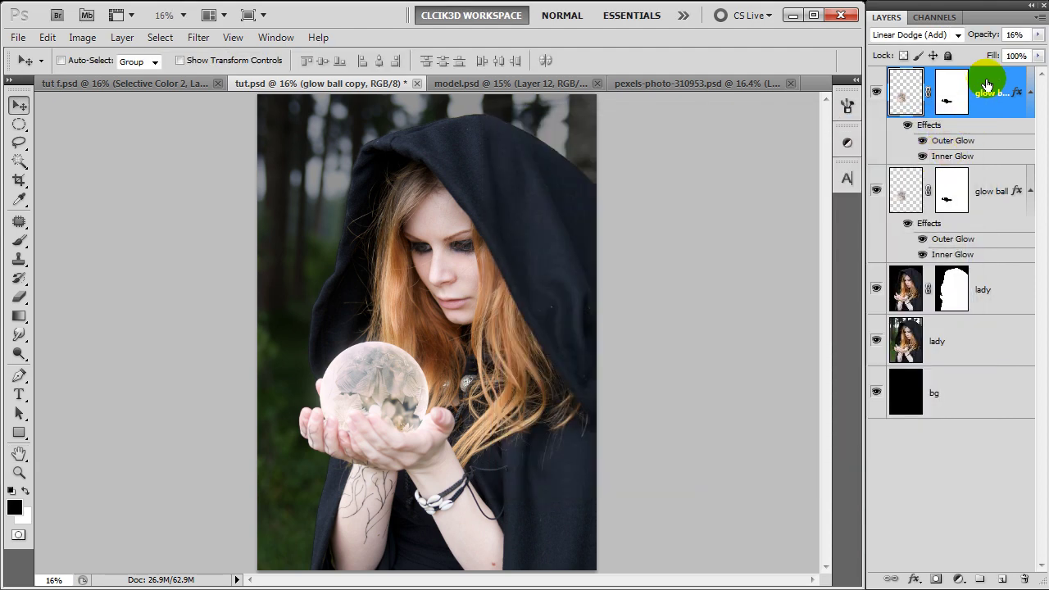
Add a new empty layer named 'eyes'.
left_click(1001, 580)
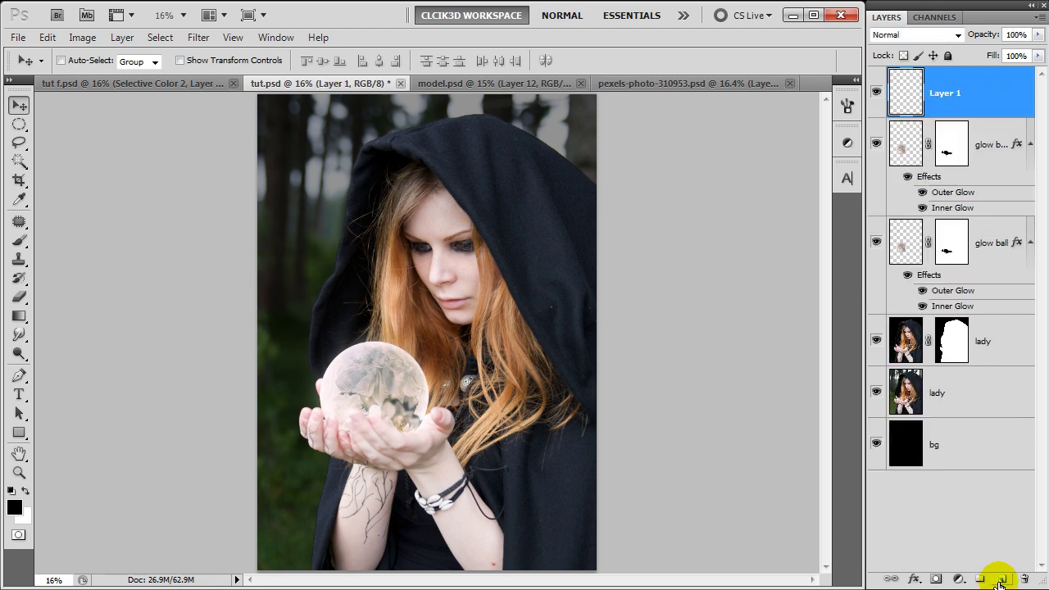
double_click(946, 94)
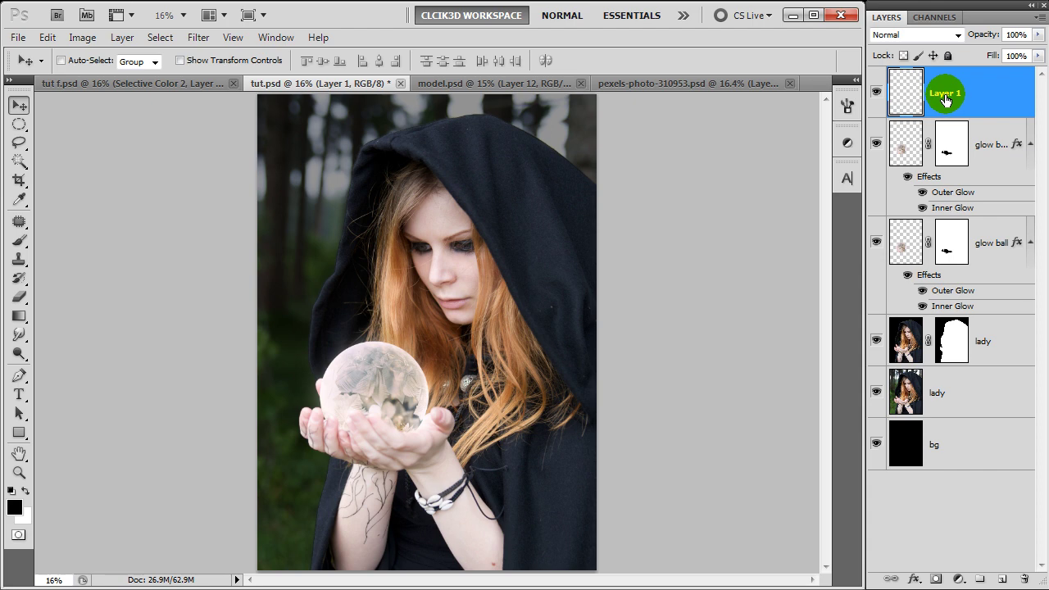
type("eyes")
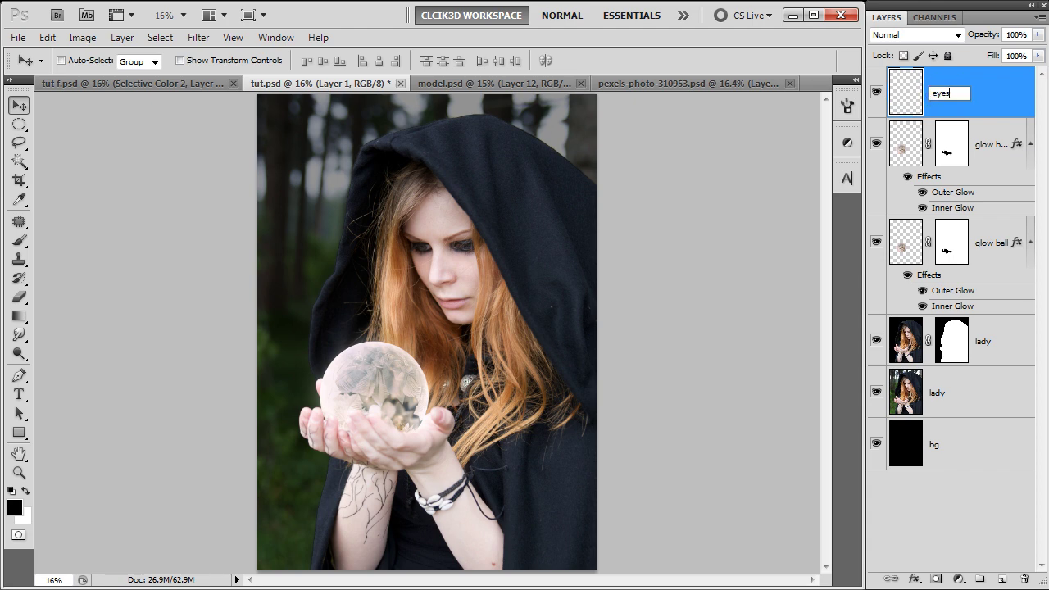
left_click(946, 94)
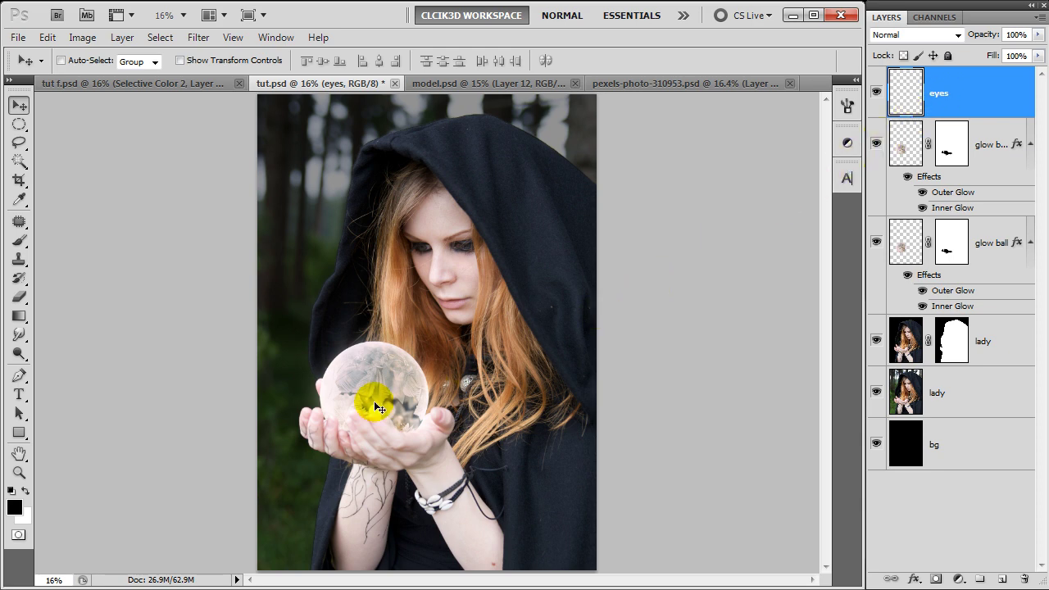
Paint white over both irises with the Brush tool on the eyes layer.
left_click(24, 490)
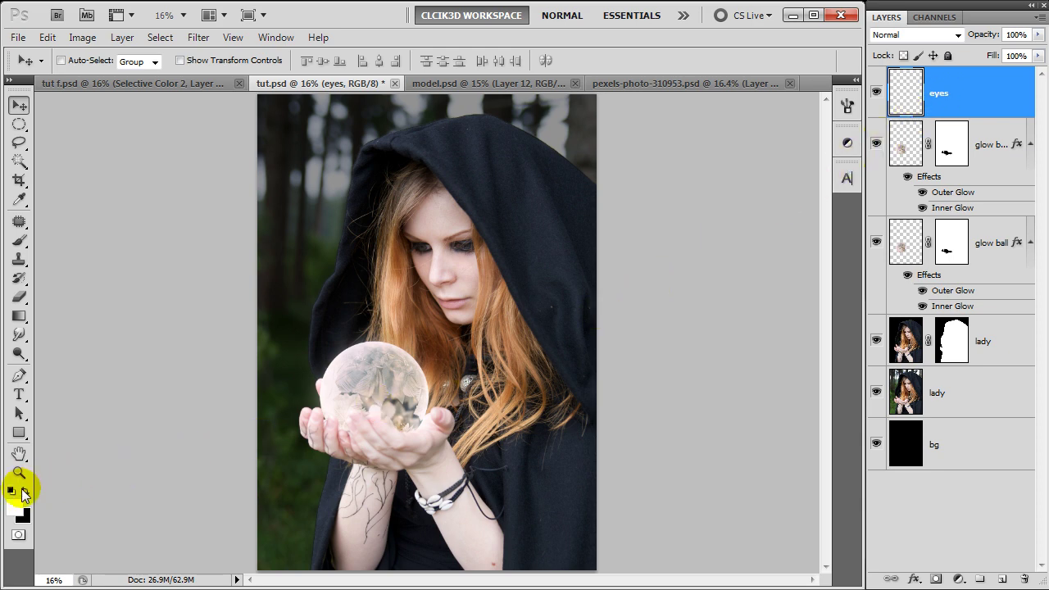
left_click(20, 241)
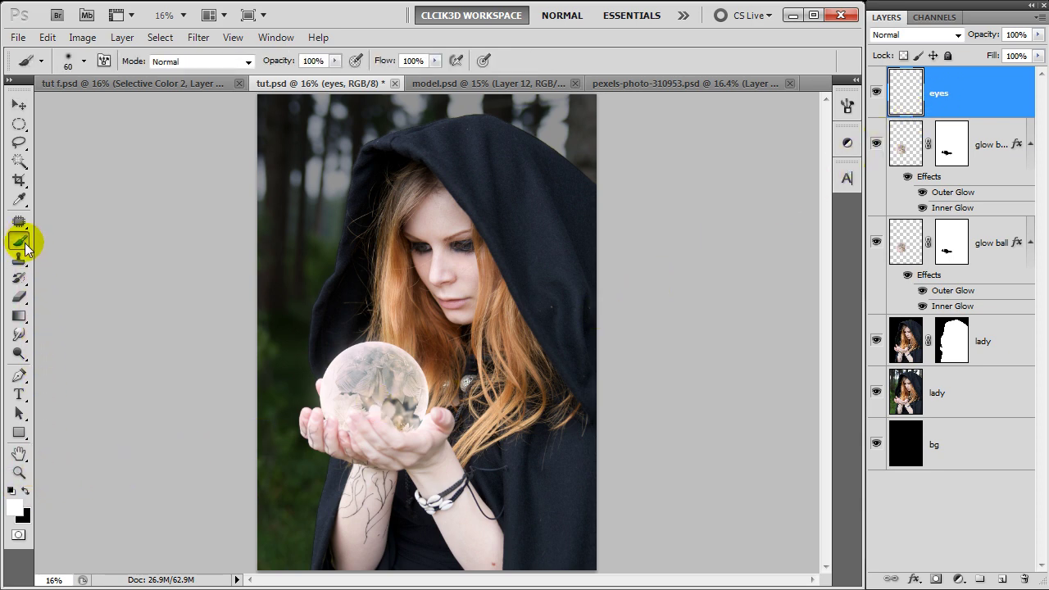
scroll(474, 395, "up", 2)
scroll(474, 394, "up", 2)
scroll(541, 345, "up", 1)
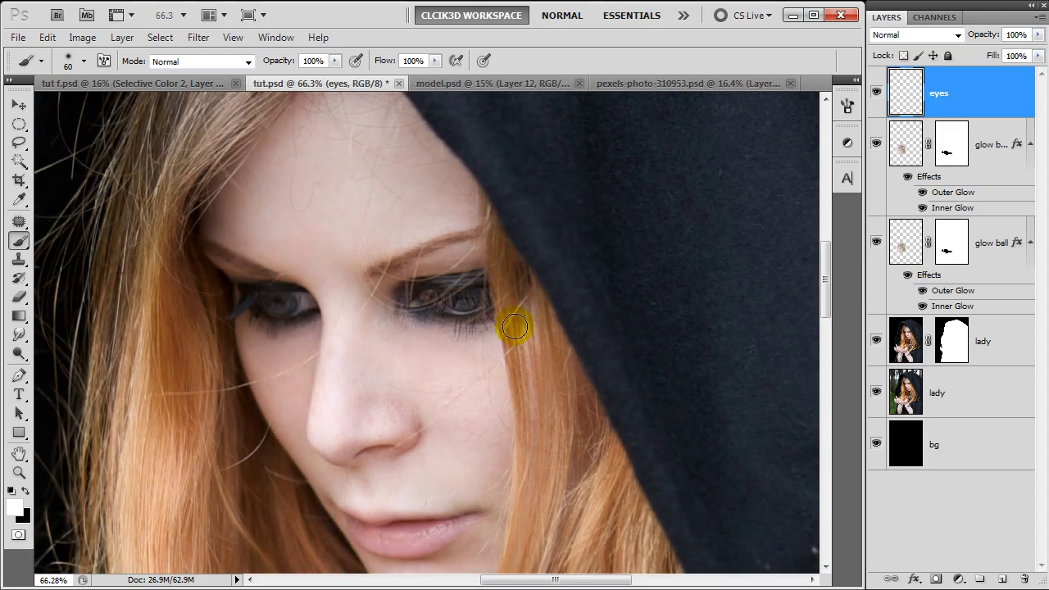
left_click(460, 301)
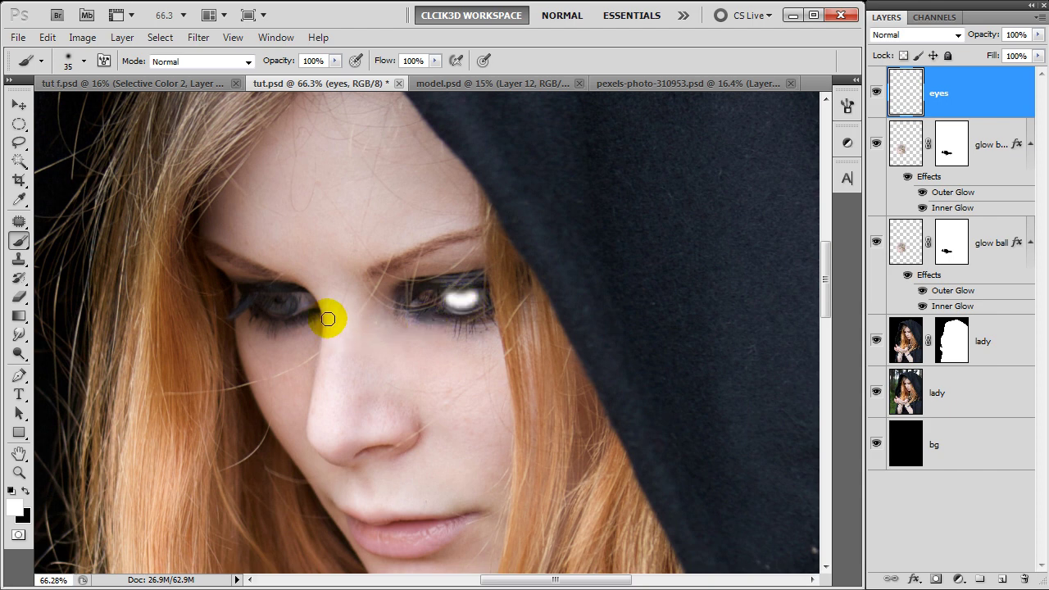
left_click_drag(286, 302, 264, 305)
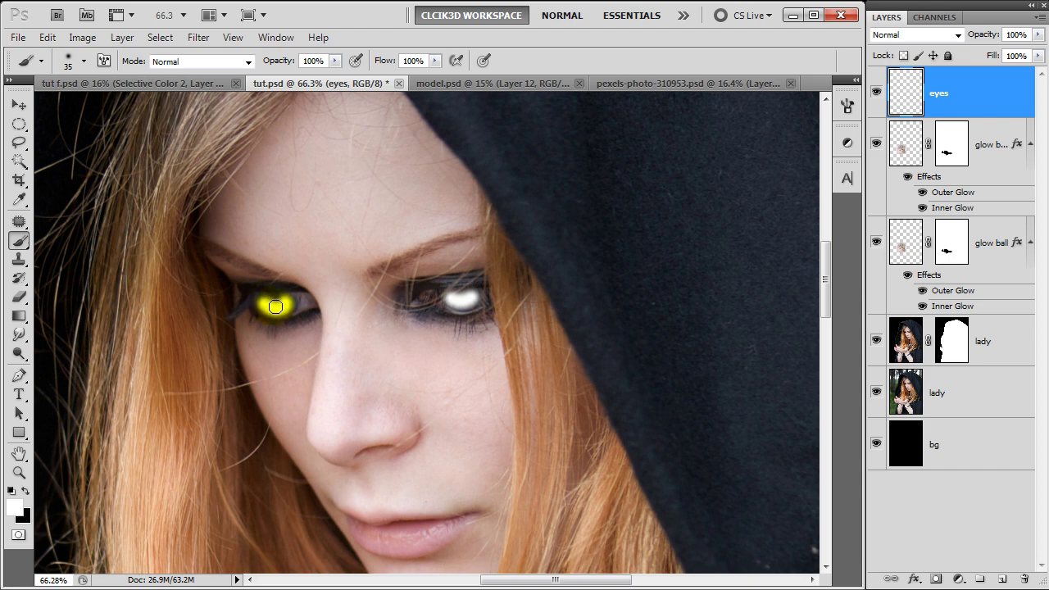
Blend the eyes layer in Overlay mode and compare it on and off.
key("v")
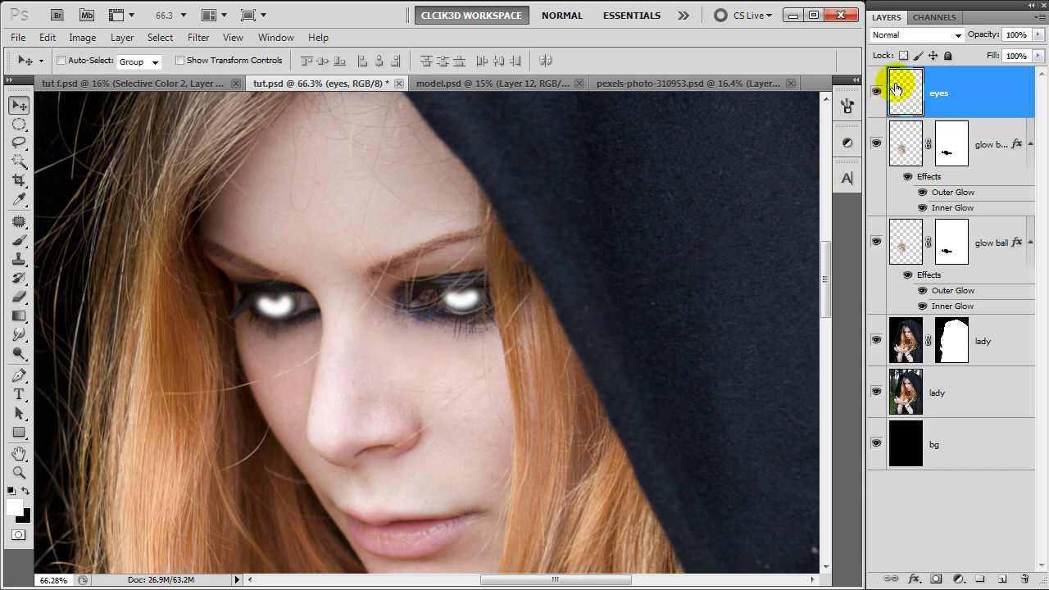
left_click(930, 35)
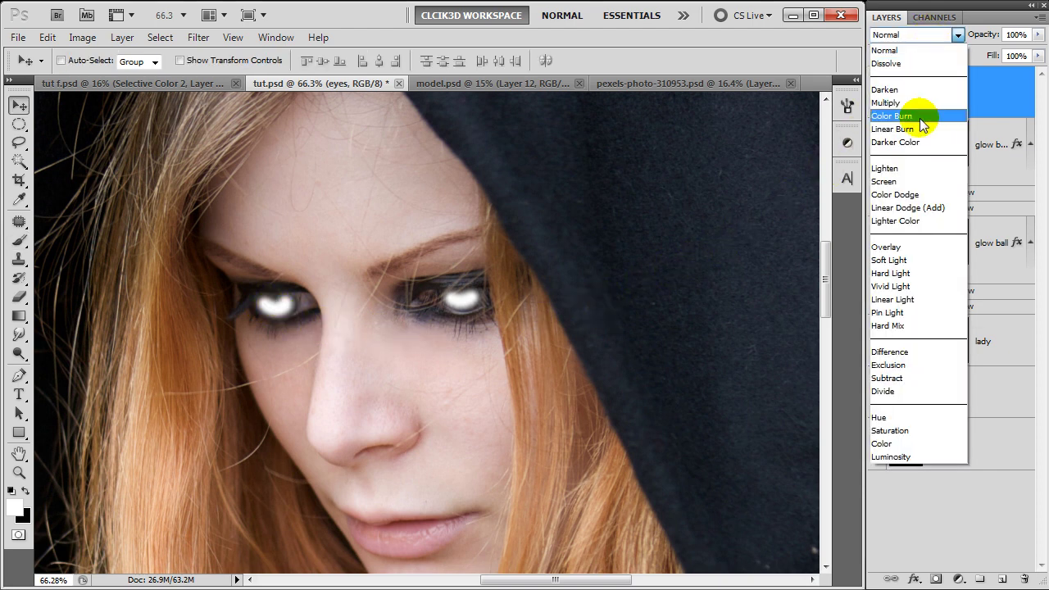
left_click(905, 247)
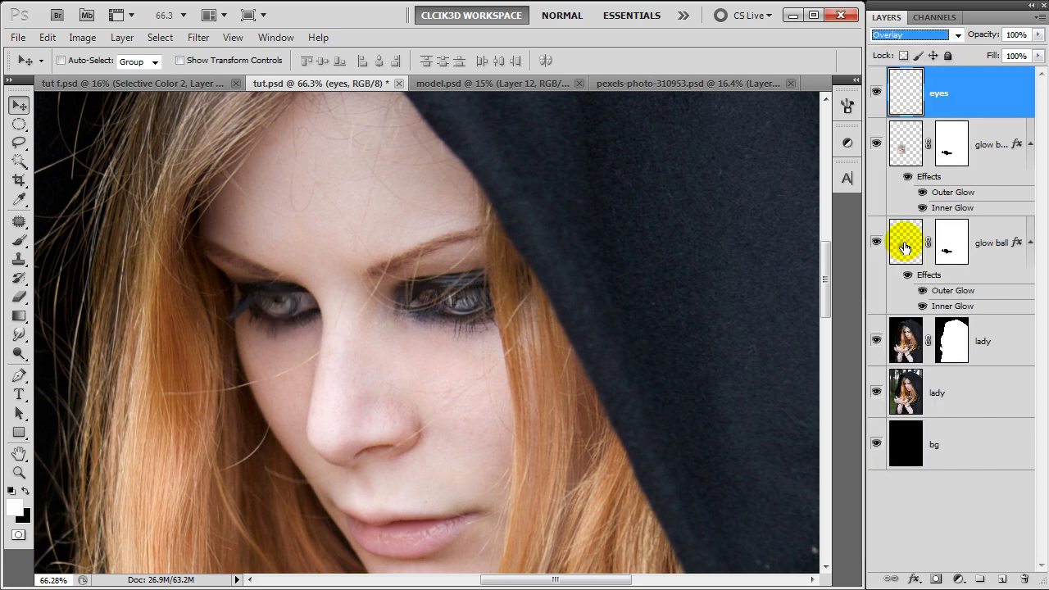
left_click(877, 92)
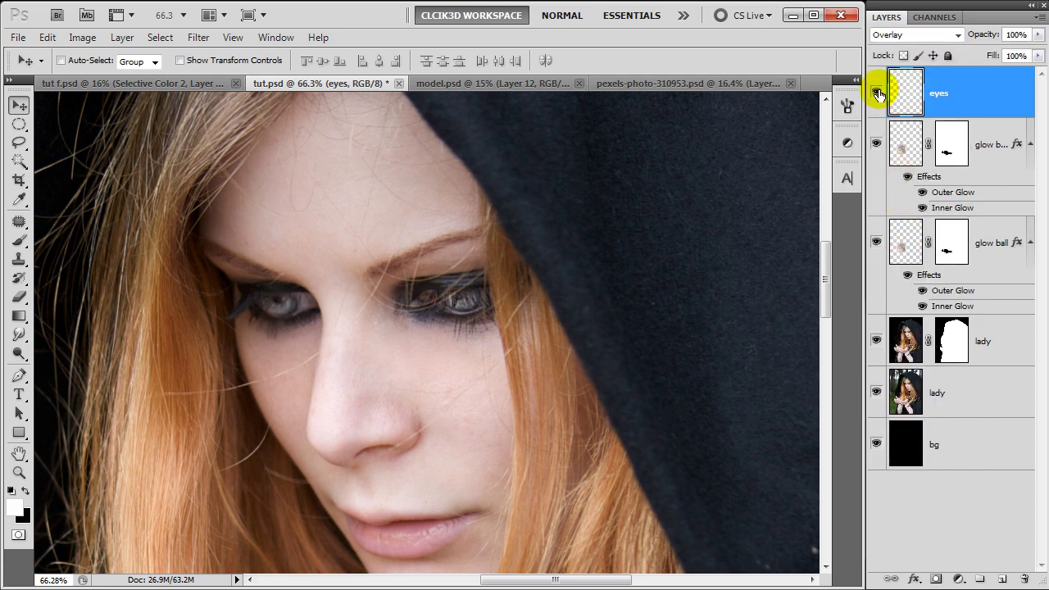
left_click(876, 92)
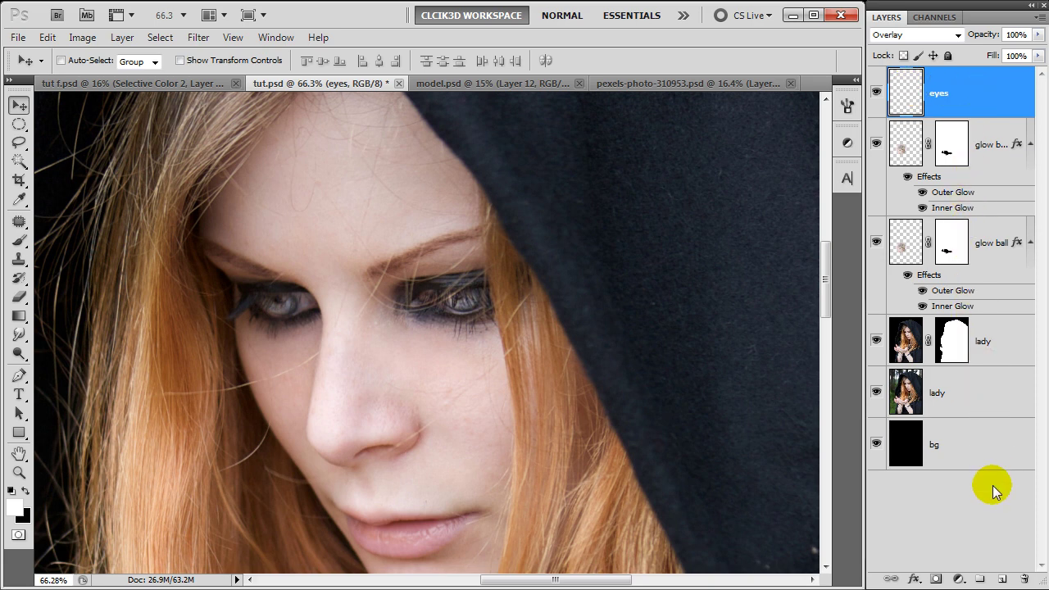
Add a new top layer named 'overlay' filled with 50% gray.
left_click(1002, 581)
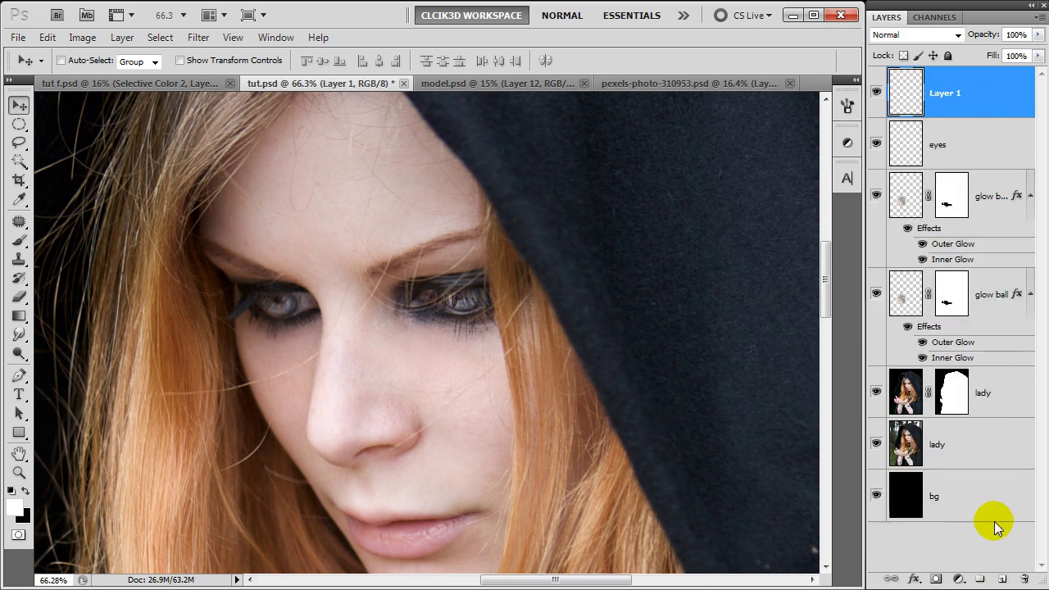
double_click(945, 93)
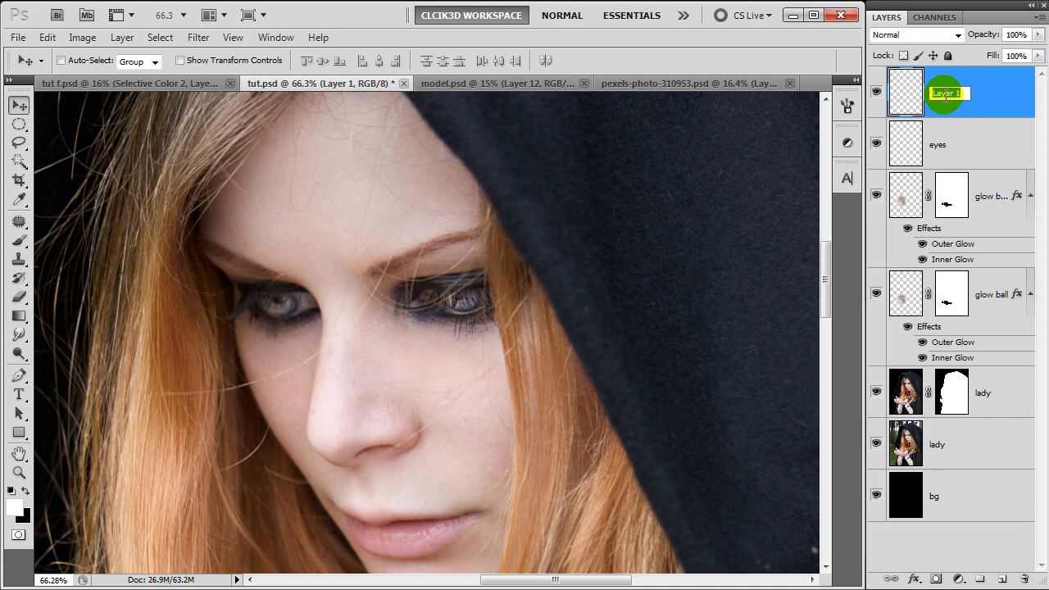
type("overlay")
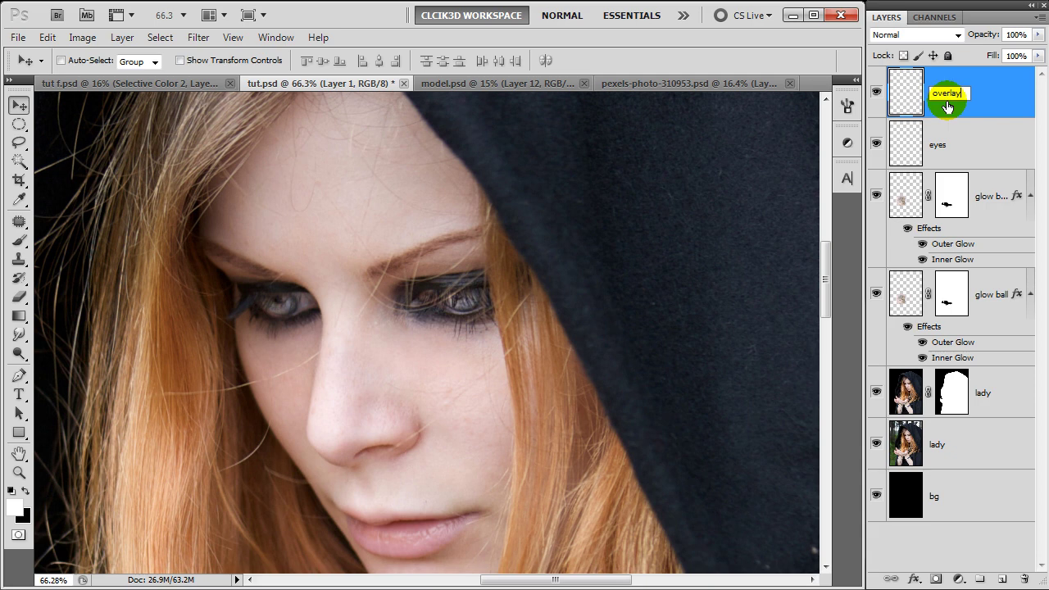
key("Return")
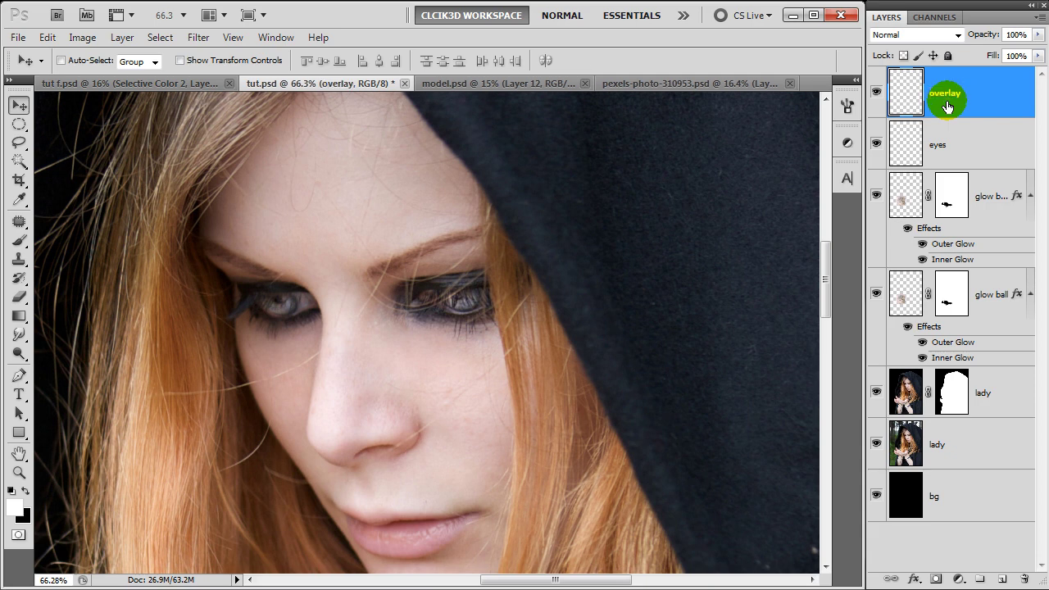
key("shift+F5")
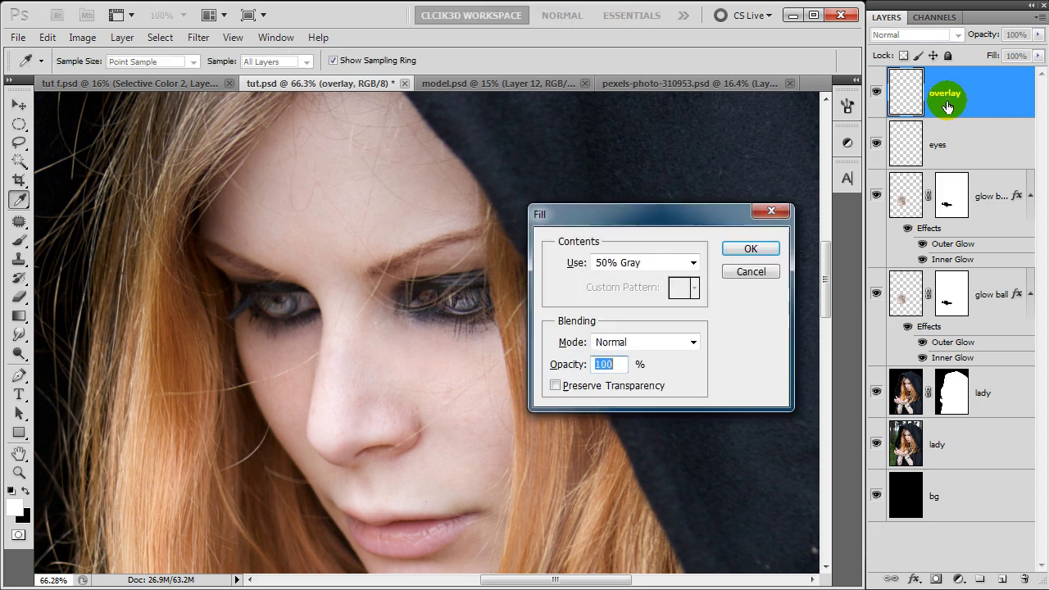
left_click(761, 256)
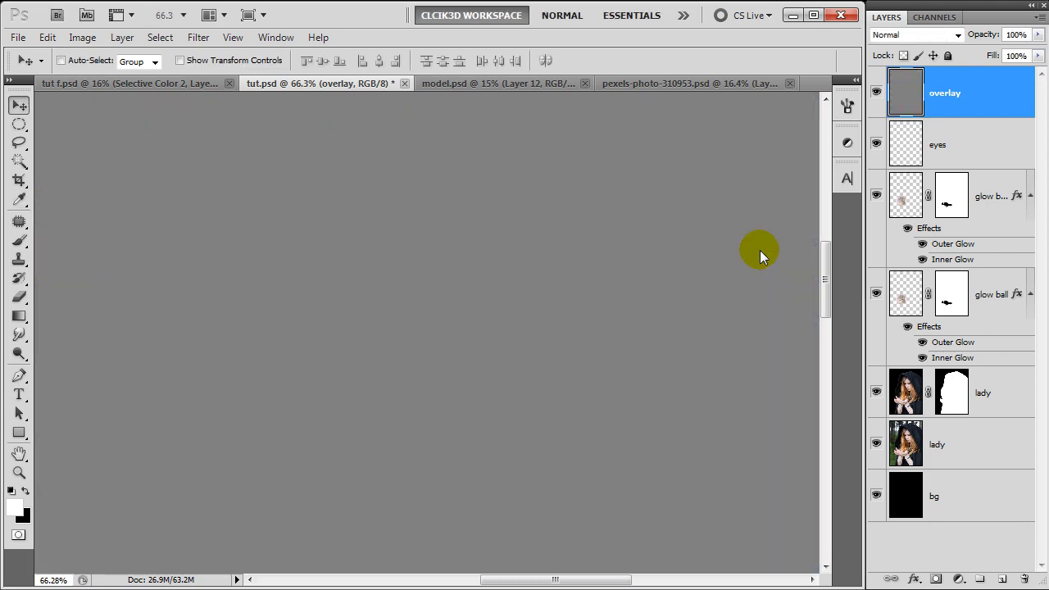
left_click(900, 35)
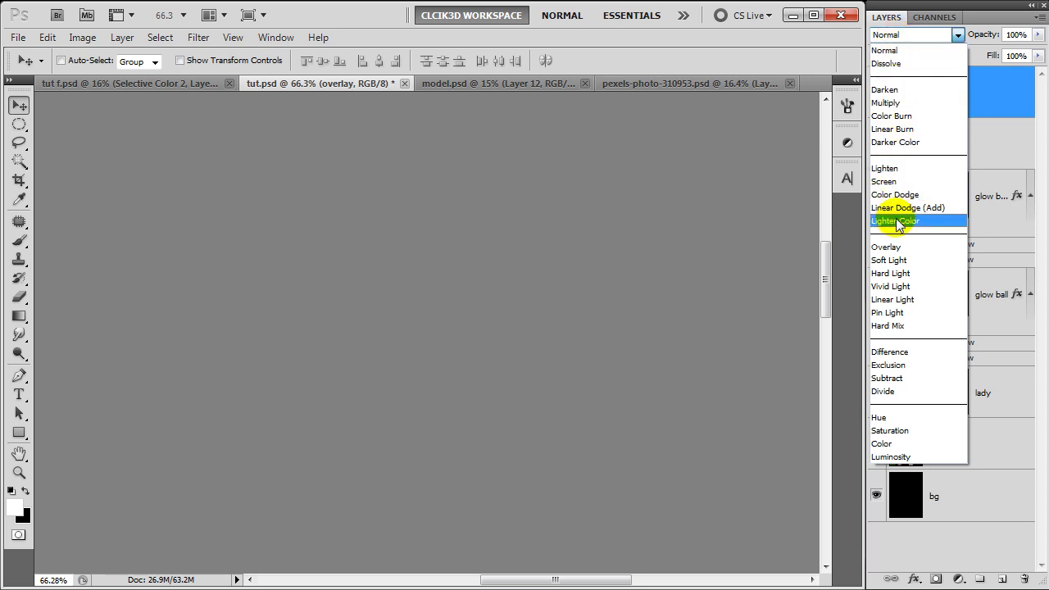
Set the overlay layer to Overlay mode and dodge it around the eyes.
left_click(894, 247)
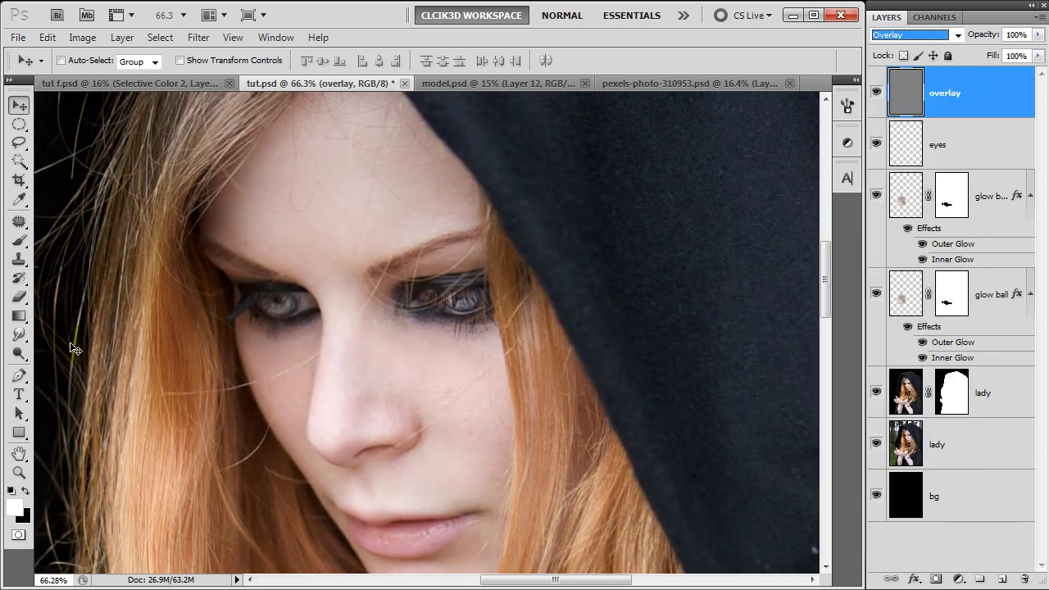
left_click(22, 355)
left_click_drag(23, 355, 69, 358)
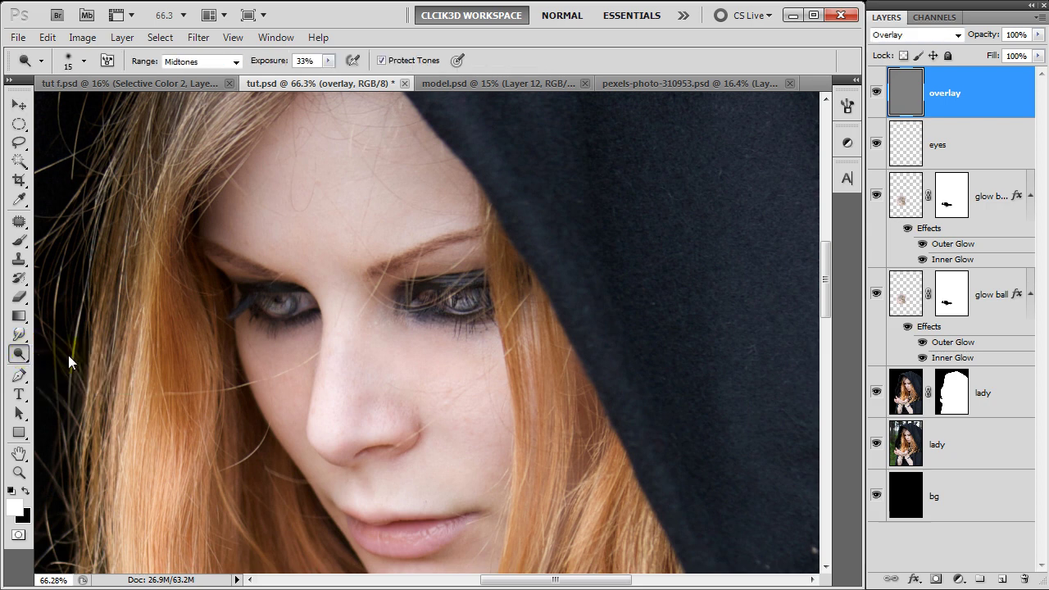
left_click_drag(459, 301, 452, 308)
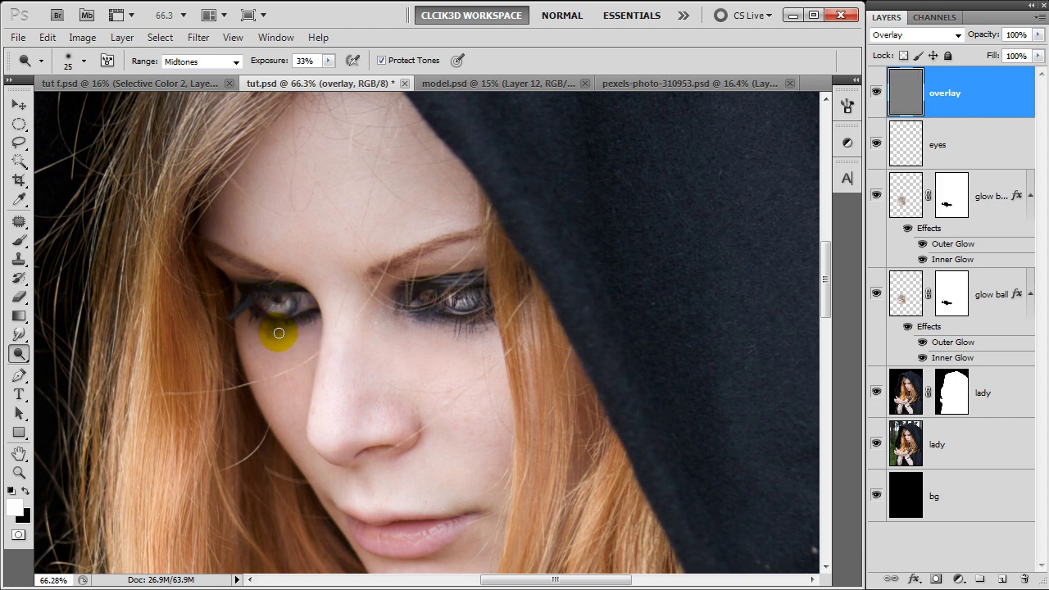
key("v")
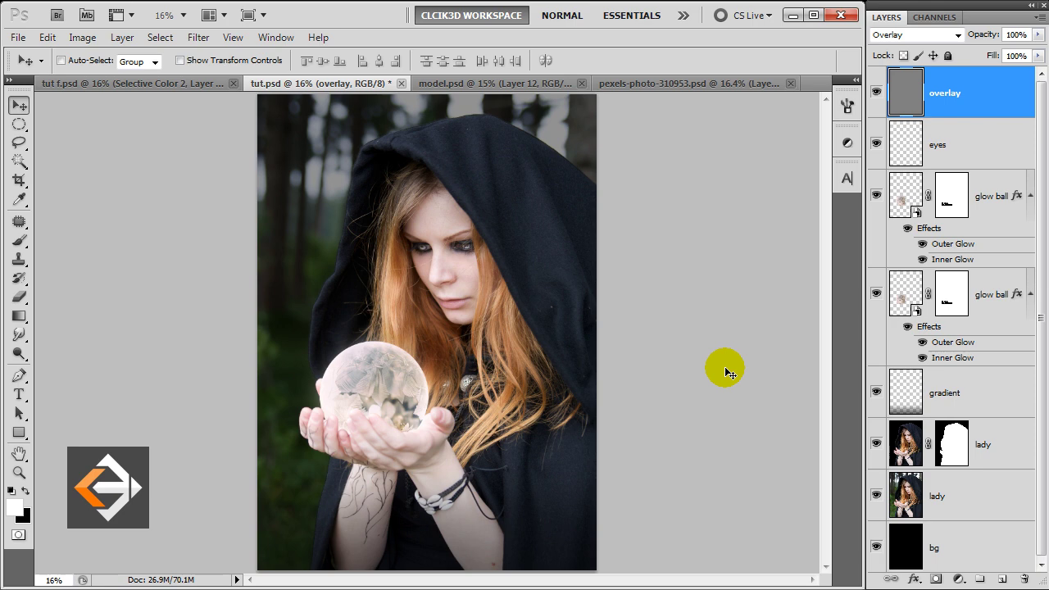
Add a Brightness/Contrast adjustment layer with brightness set to -90.
left_click(959, 581)
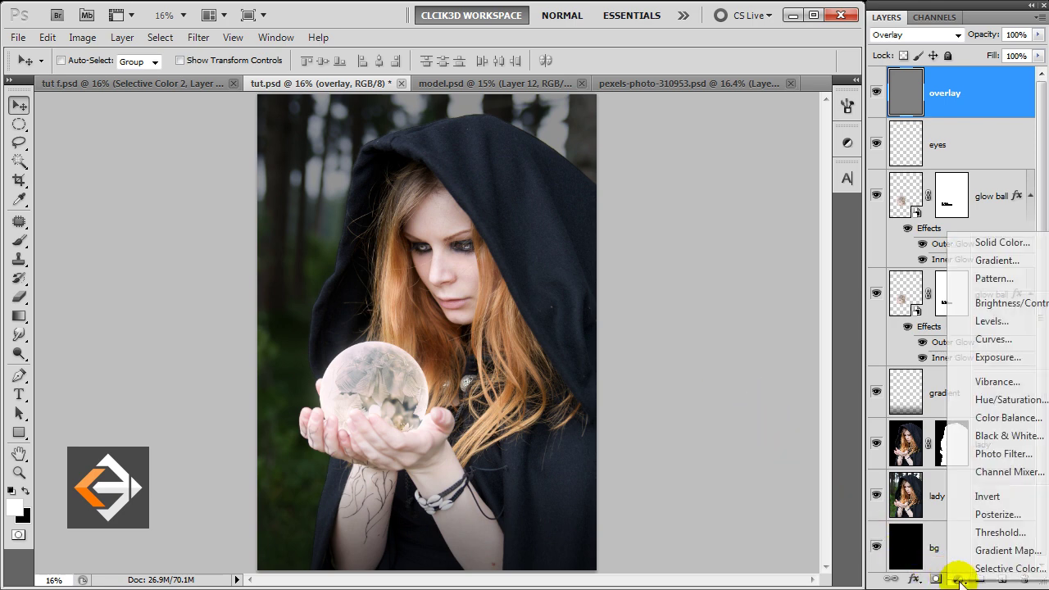
left_click(972, 305)
left_click(808, 183)
type("-90")
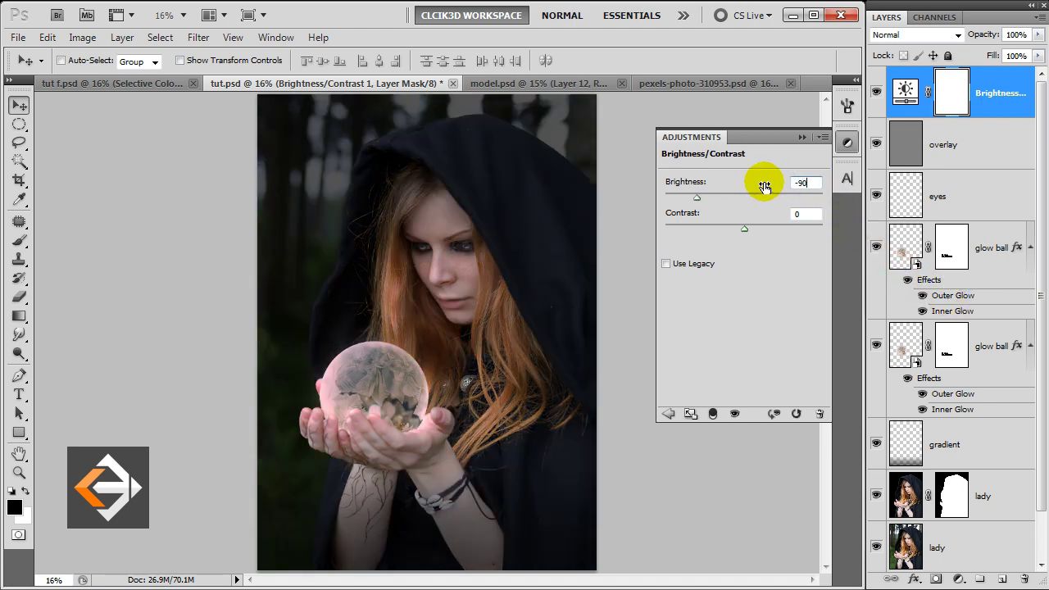
left_click(803, 137)
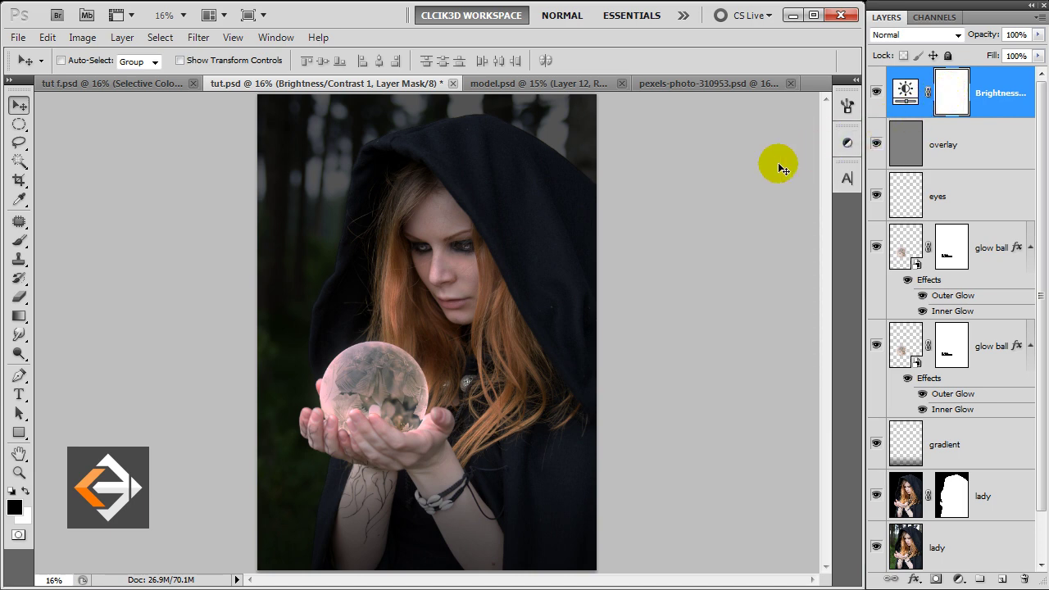
left_click(19, 241)
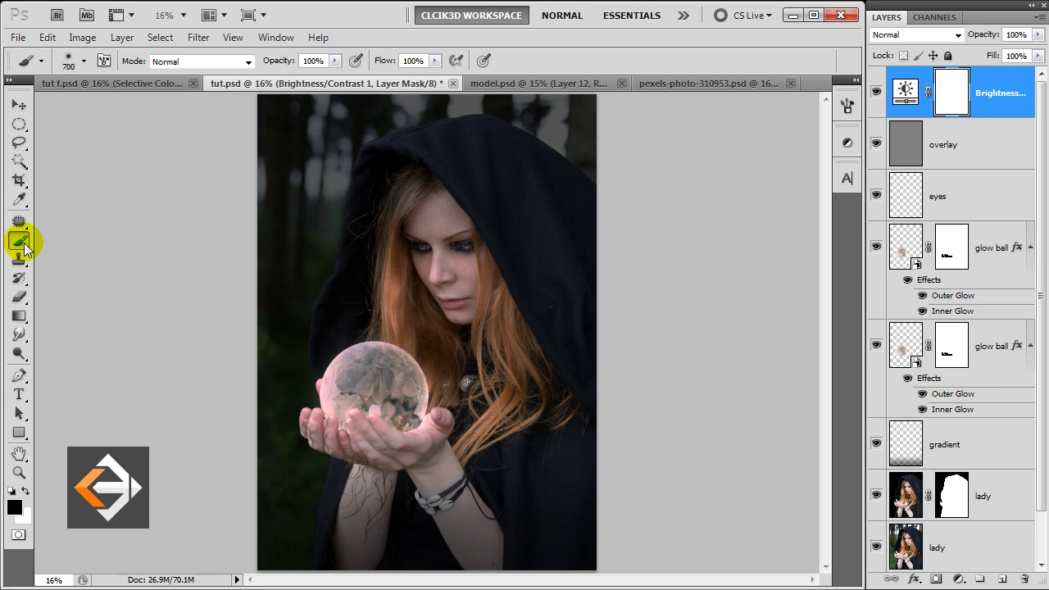
Paint the adjustment mask with a large brush to keep the crystal ball and face bright.
left_click_drag(363, 386, 377, 385)
key("bracketright")
key("bracketright")
key("bracketright")
key("bracketright")
key("bracketright")
left_click(375, 387)
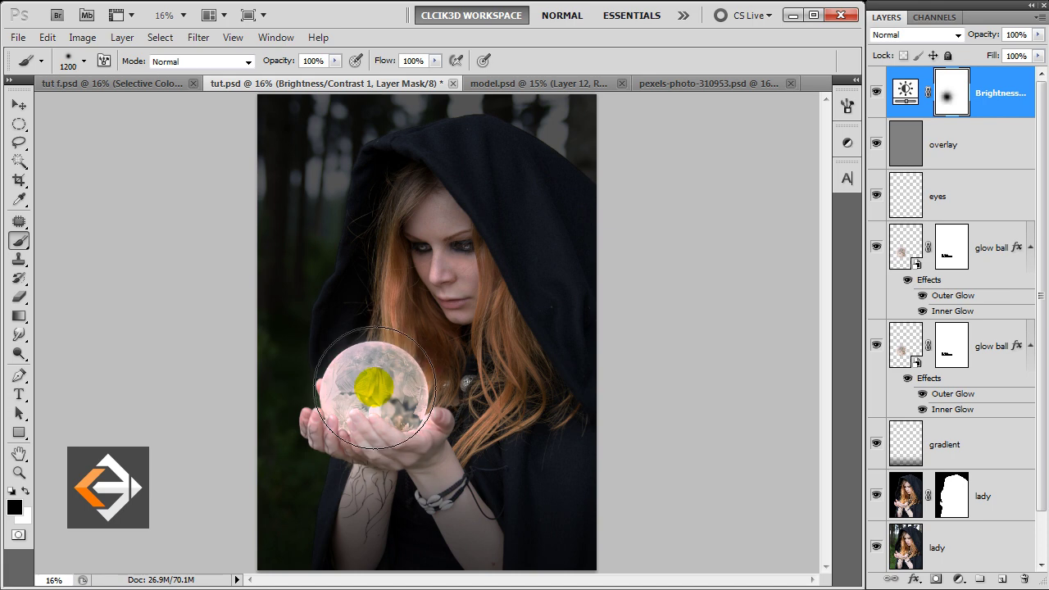
left_click_drag(375, 387, 407, 371)
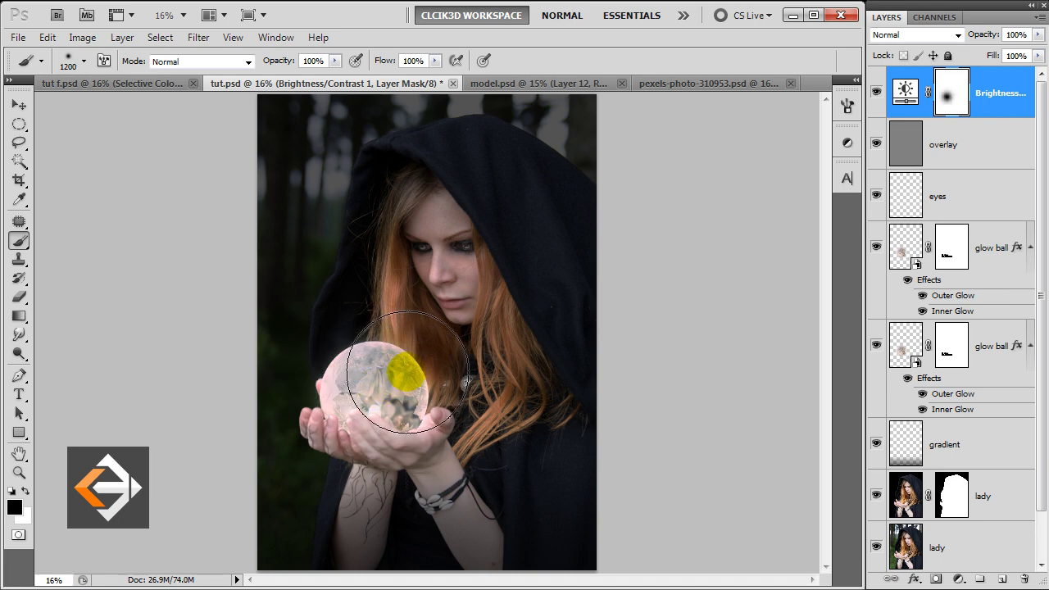
mouse_move(447, 289)
left_mouse_down()
mouse_move(442, 268)
mouse_move(449, 303)
mouse_move(472, 332)
left_mouse_up()
Paint the mask over her eyes, forehead and upper hair with smaller brush sizes.
key("bracketleft")
key("bracketleft")
key("bracketleft")
key("bracketleft")
left_click_drag(457, 238, 465, 258)
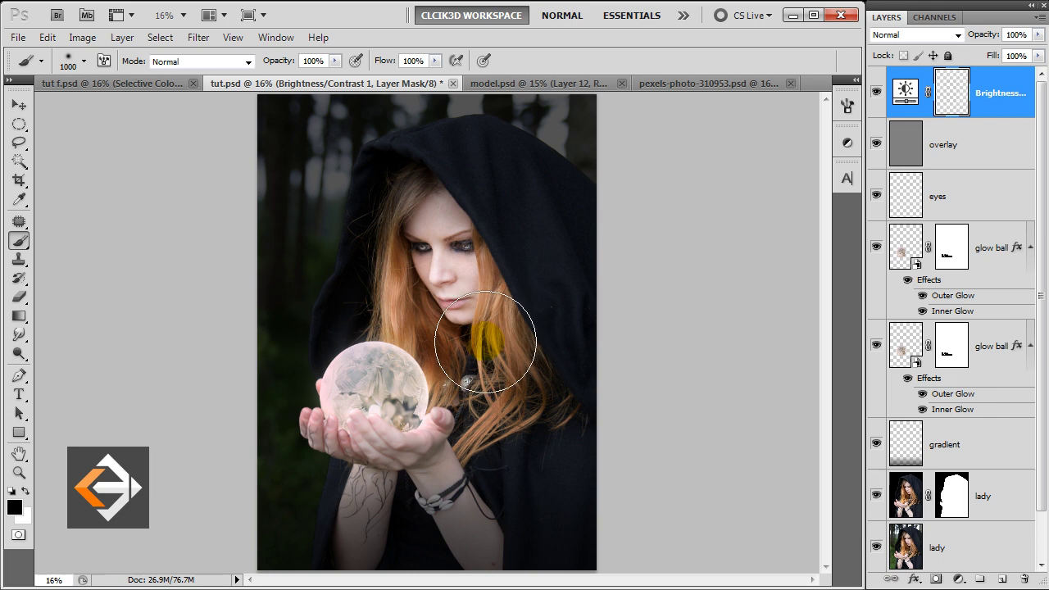
key("bracketleft")
key("bracketleft")
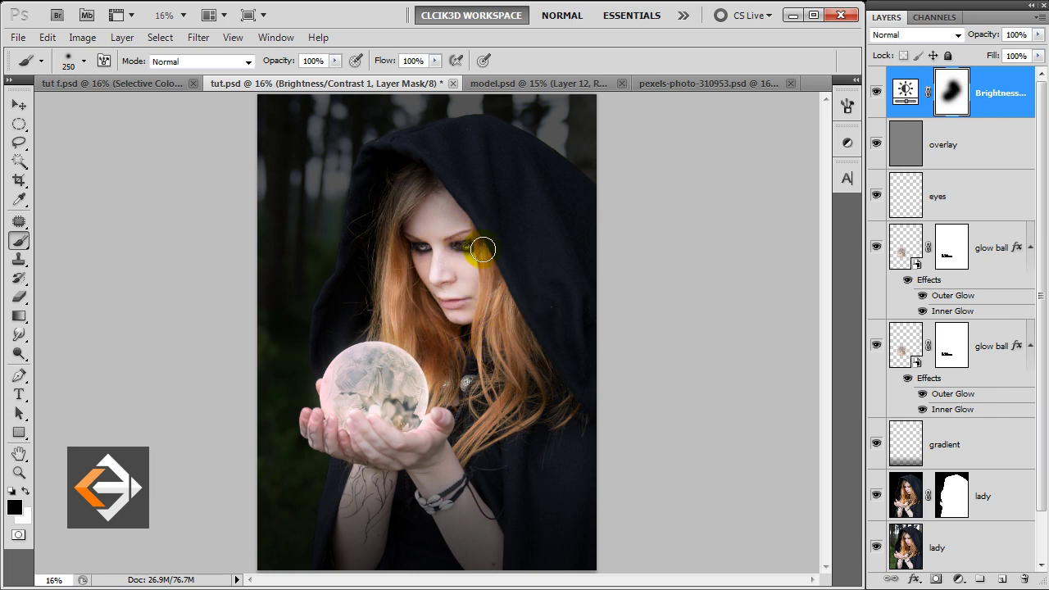
left_click_drag(464, 257, 516, 321)
key("bracketright")
key("bracketright")
mouse_move(548, 368)
left_mouse_down()
mouse_move(445, 205)
mouse_move(452, 213)
mouse_move(434, 235)
left_mouse_up()
key("bracketright")
key("bracketright")
key("bracketleft")
key("bracketleft")
key("bracketleft")
mouse_move(403, 188)
left_mouse_down()
mouse_move(419, 173)
mouse_move(378, 155)
left_mouse_up()
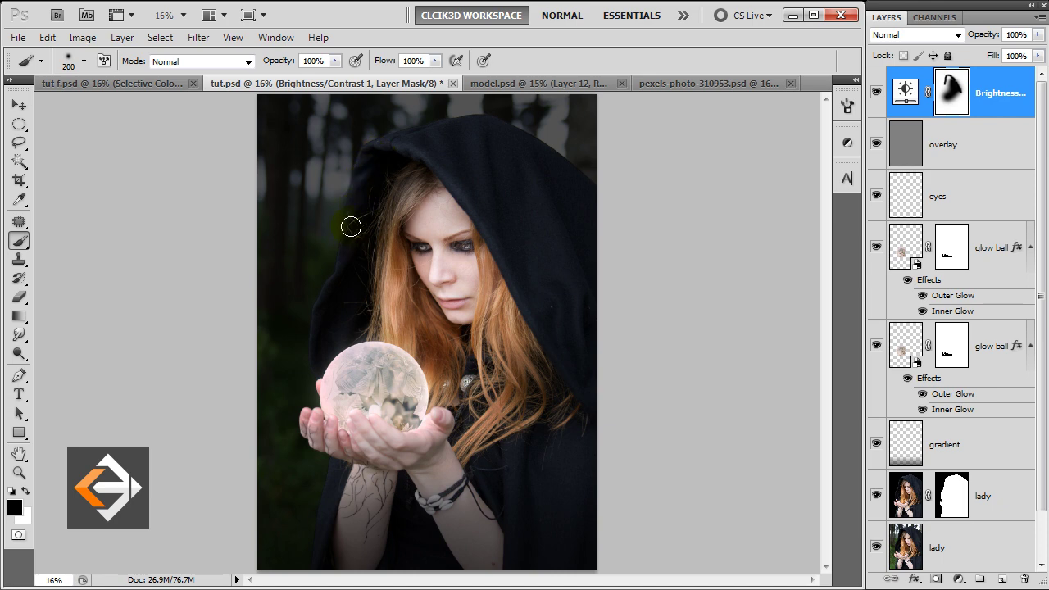
Paint the mask over her hands holding the ball.
key("bracketright")
key("bracketright")
key("bracketright")
mouse_move(318, 361)
left_mouse_down()
mouse_move(328, 423)
mouse_move(375, 429)
mouse_move(424, 404)
mouse_move(339, 407)
mouse_move(365, 358)
mouse_move(386, 392)
mouse_move(417, 391)
mouse_move(375, 365)
mouse_move(340, 270)
mouse_move(402, 383)
mouse_move(446, 336)
mouse_move(484, 352)
mouse_move(482, 365)
mouse_move(461, 315)
mouse_move(459, 323)
left_mouse_up()
key("bracketright")
key("bracketright")
key("bracketright")
key("bracketleft")
key("bracketleft")
key("bracketright")
key("bracketleft")
key("v")
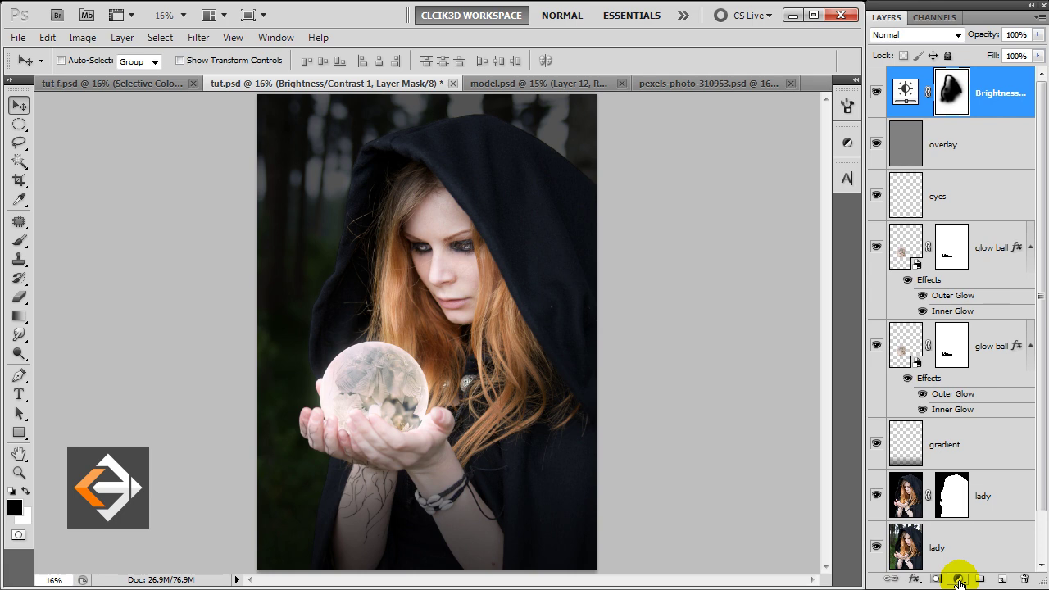
Add a Color Balance adjustment layer with midtones set to 10, 6, 5.
left_click(960, 580)
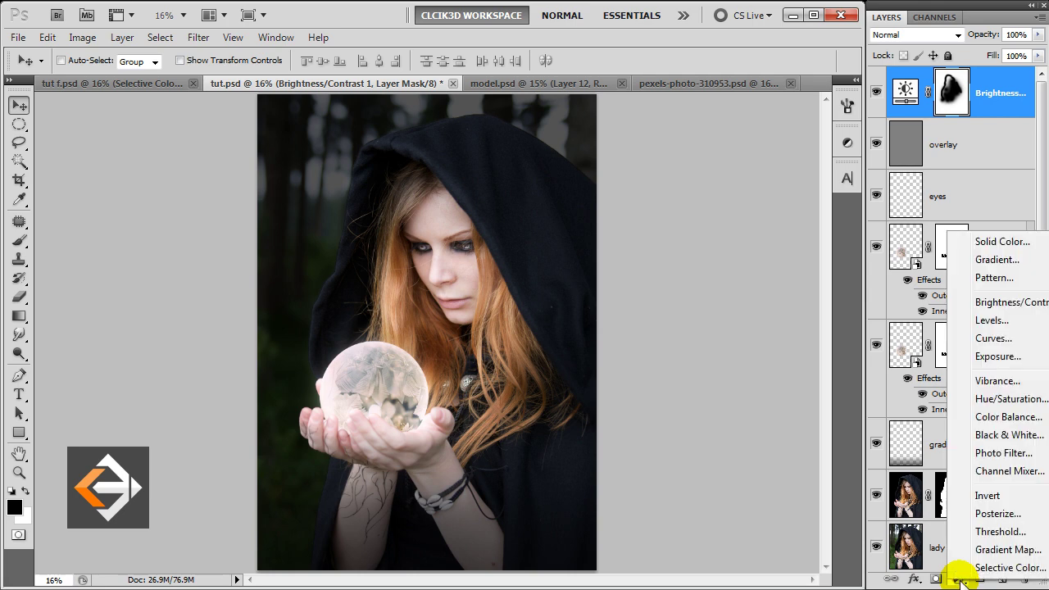
left_click(987, 418)
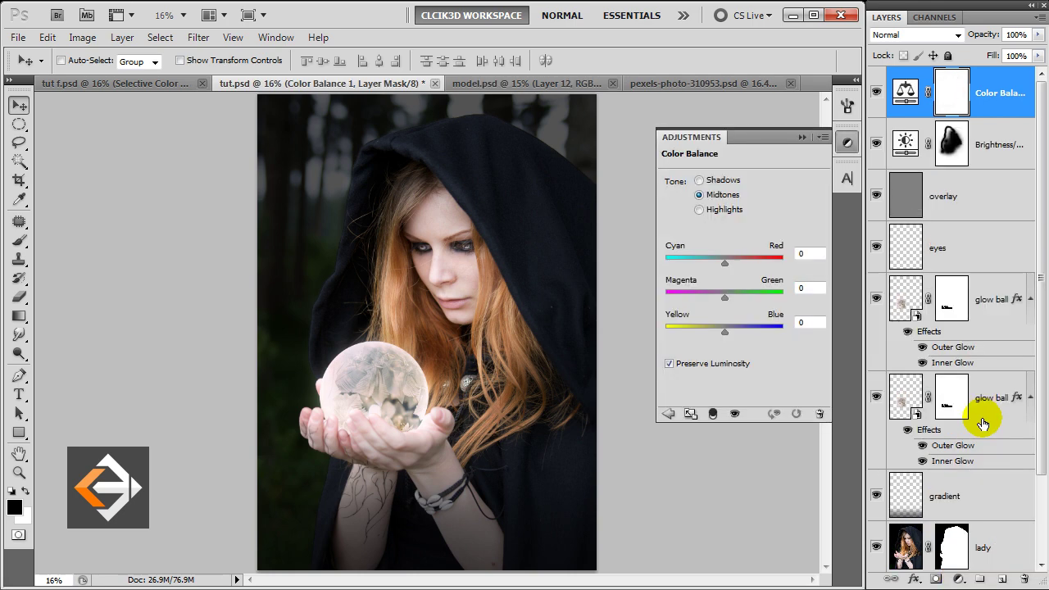
left_click(810, 253)
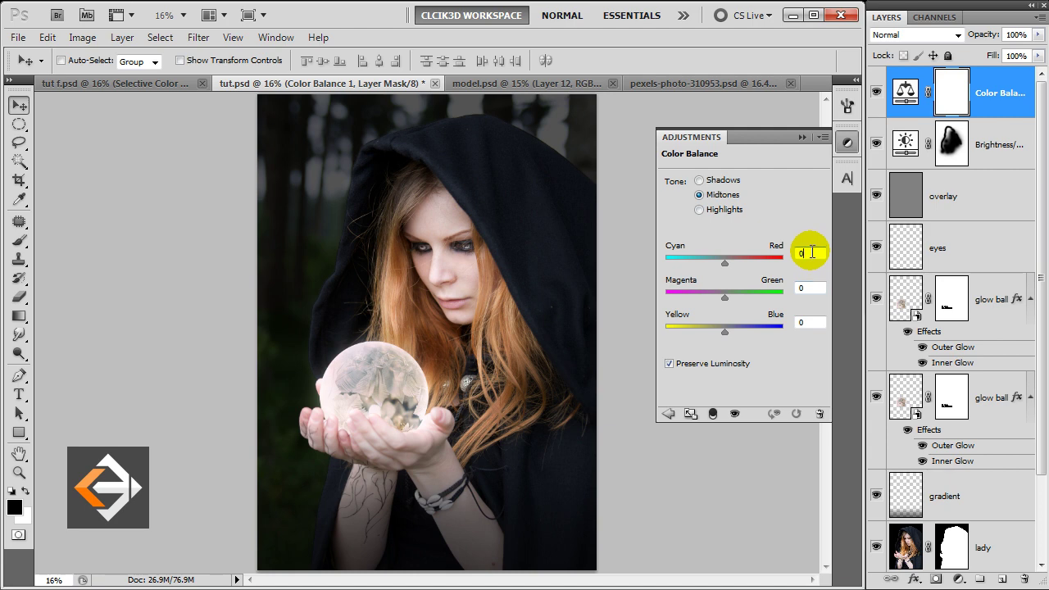
type("10")
key("Tab")
type("6")
key("Tab")
type("5")
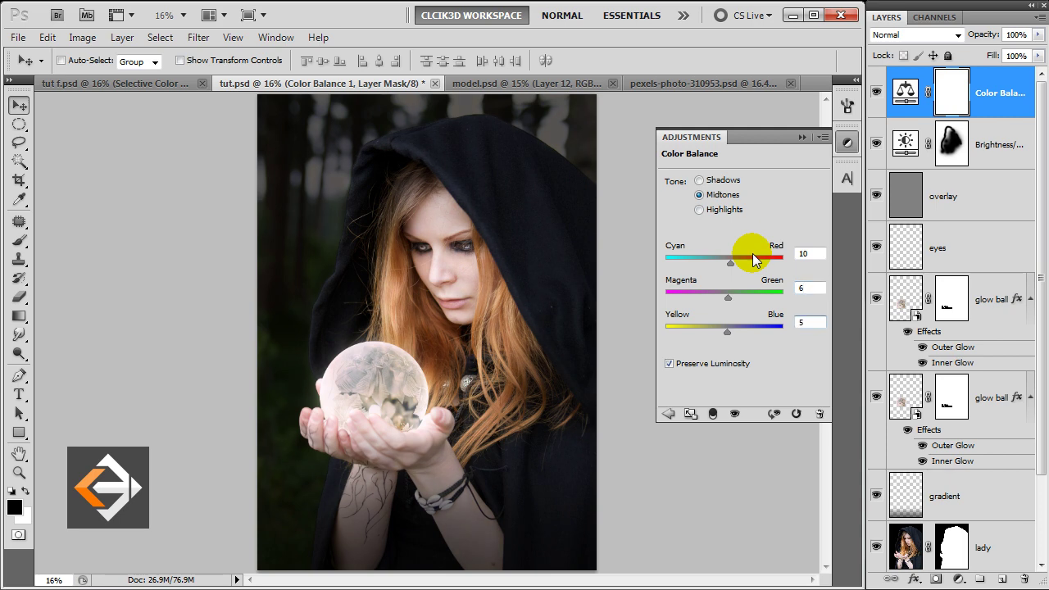
Set the Color Balance shadows to -2, -2, 1.
left_click(712, 180)
double_click(806, 253)
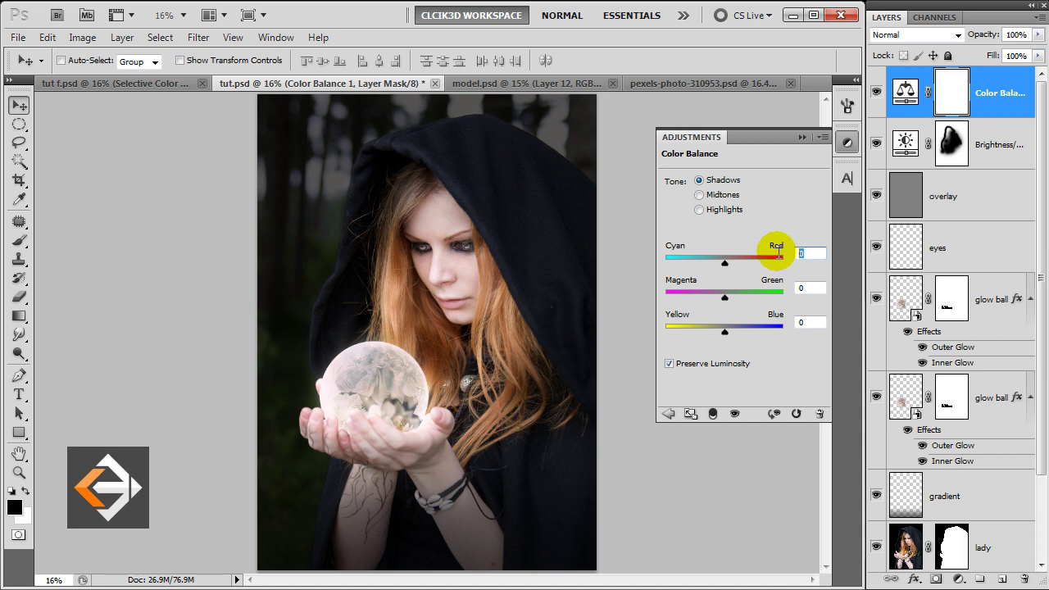
type("-2")
key("Tab")
type("-2")
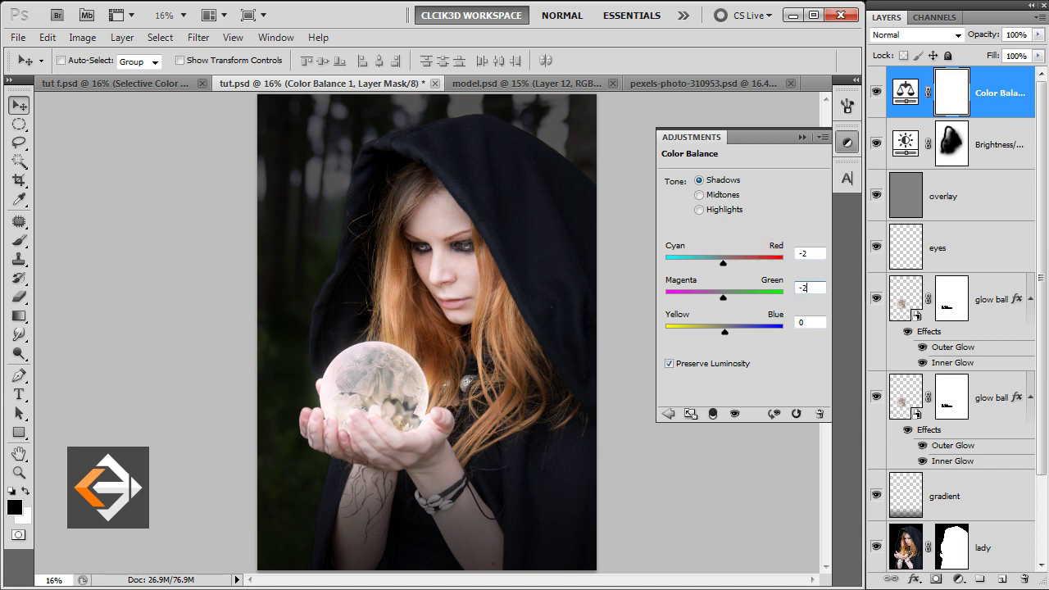
key("Tab")
type("1")
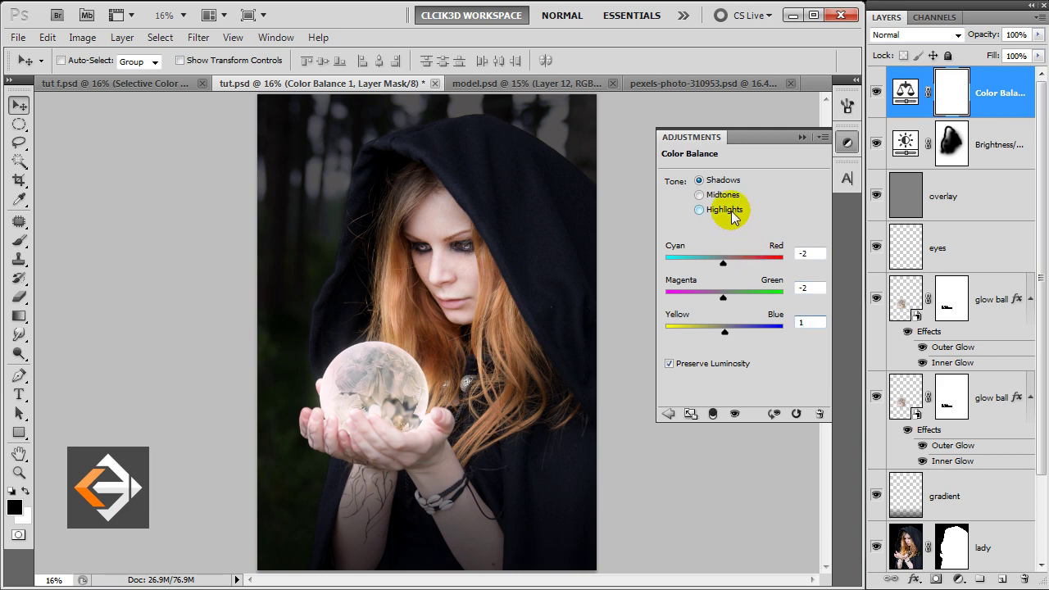
Set the Color Balance highlights to -12, 6, 12.
left_click(700, 210)
left_click(807, 254)
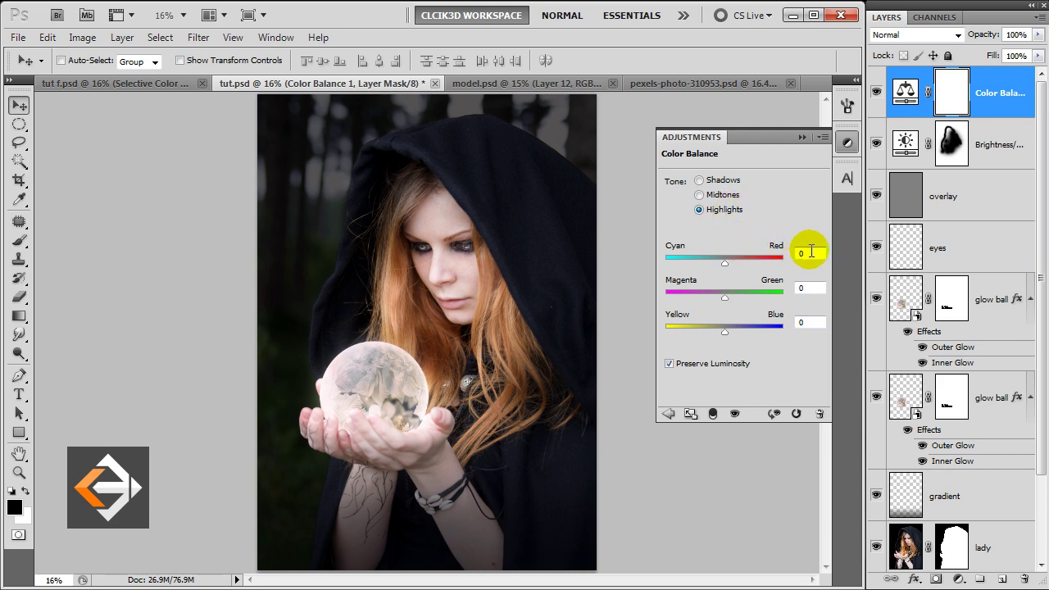
type("12")
key("Tab")
type("6")
key("Tab")
type("12")
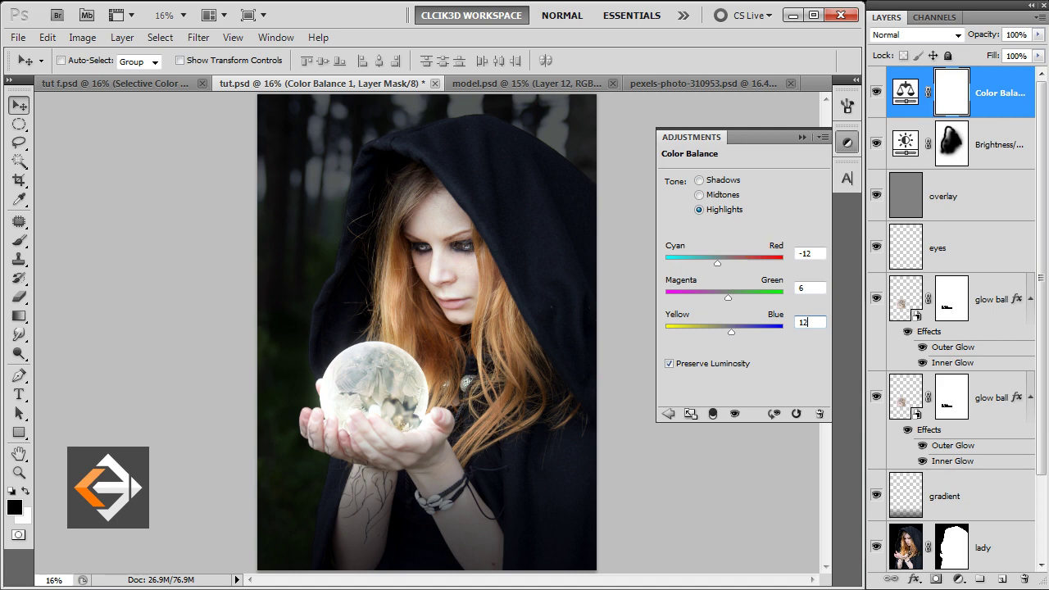
left_click(802, 138)
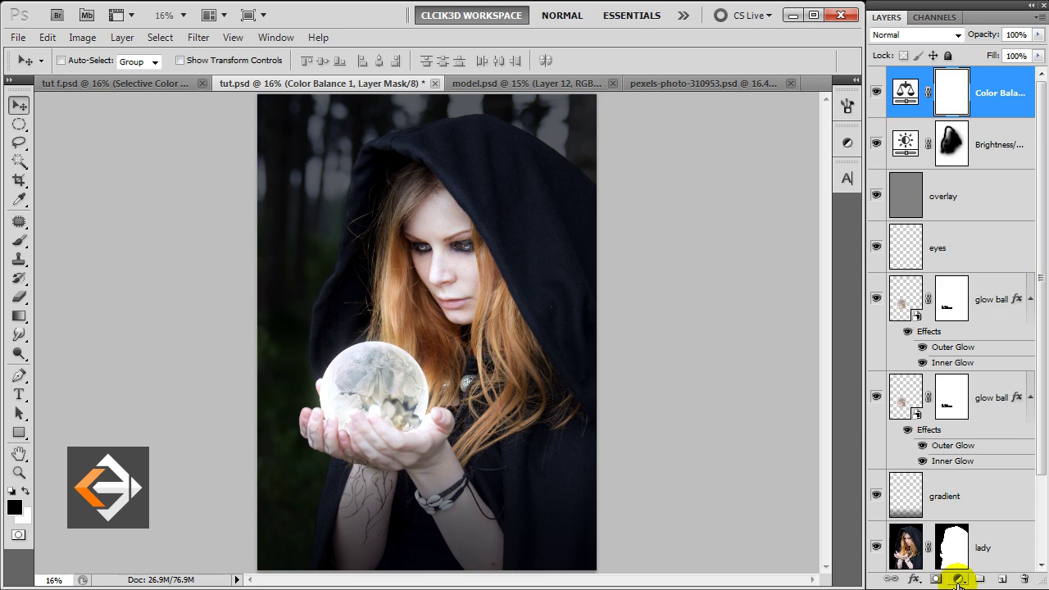
Add a Selective Color layer with Reds at Cyan 78, Yellow -32, Black -42.
left_click(959, 580)
left_click(968, 572)
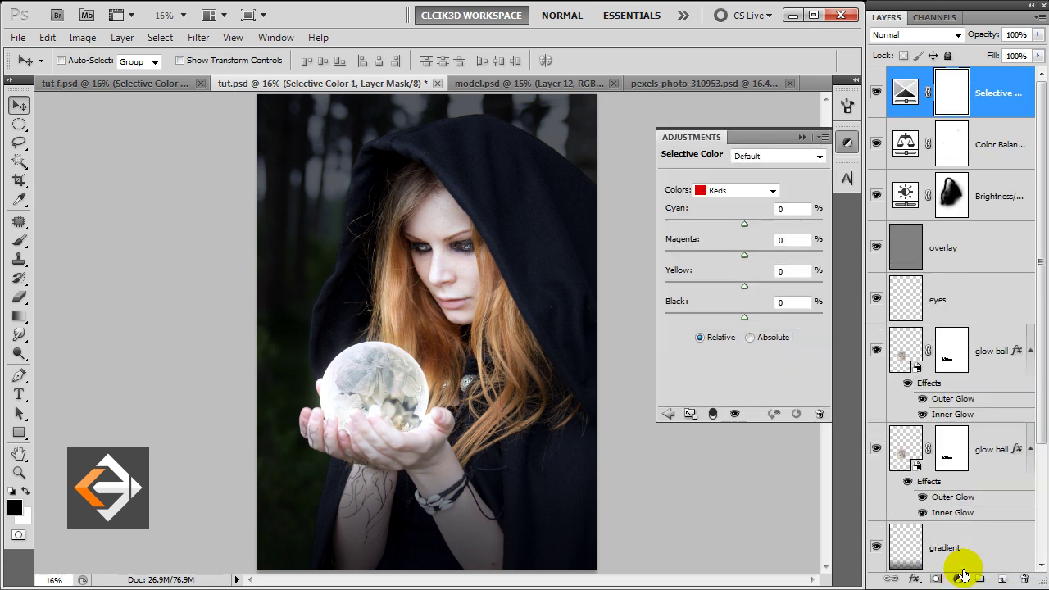
left_click(793, 209)
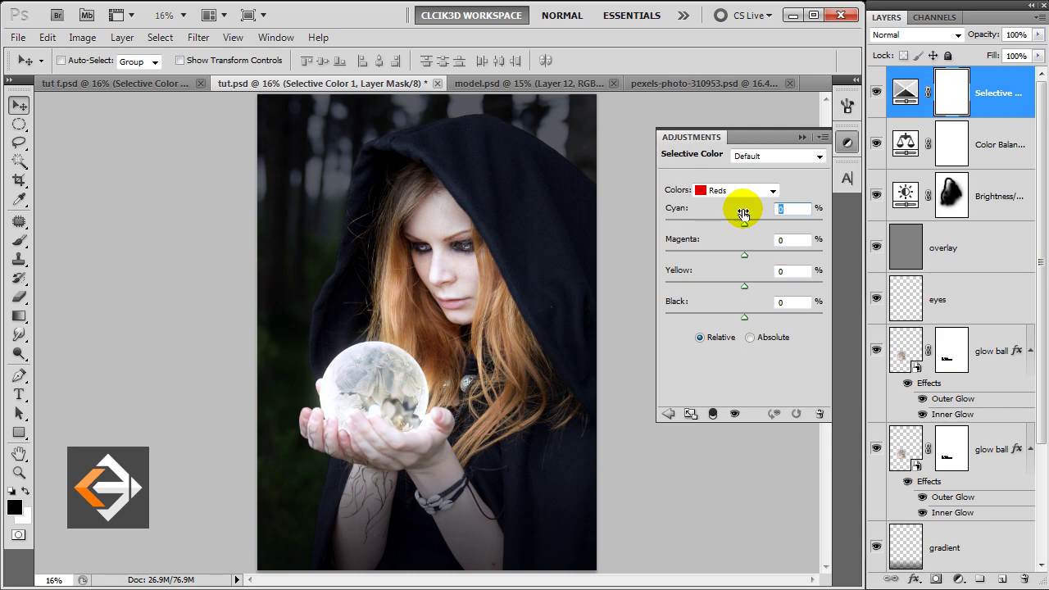
type("78")
key("Tab")
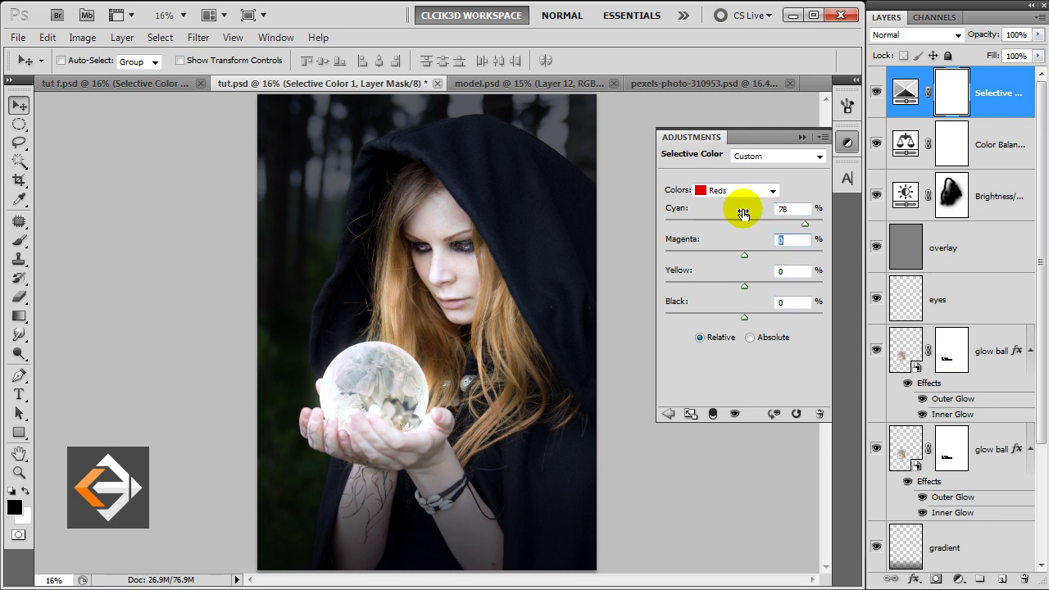
type("-1")
key("Tab")
type("-")
type("32")
type("-4")
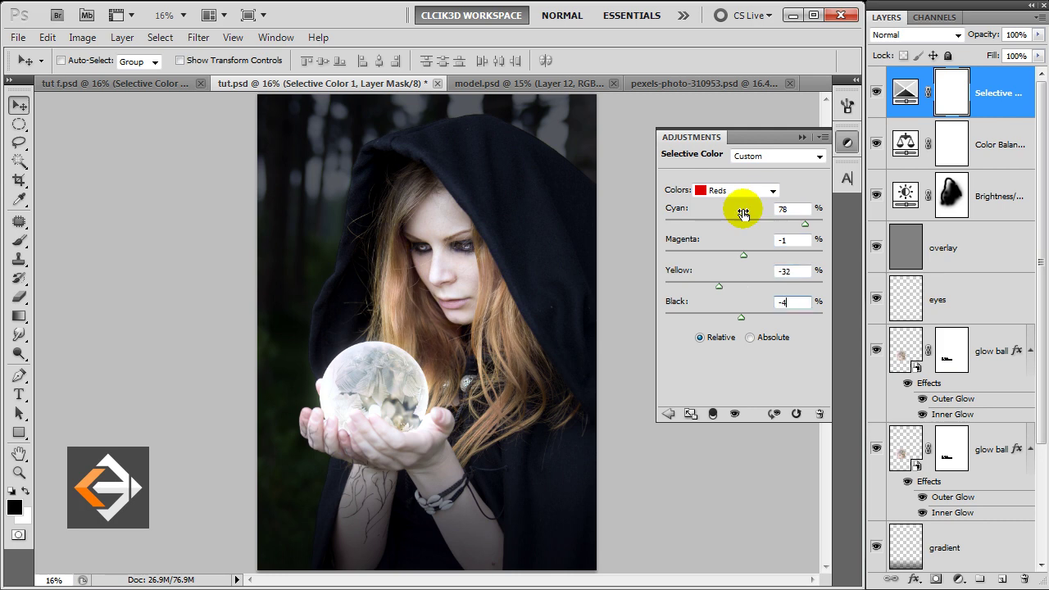
type("2")
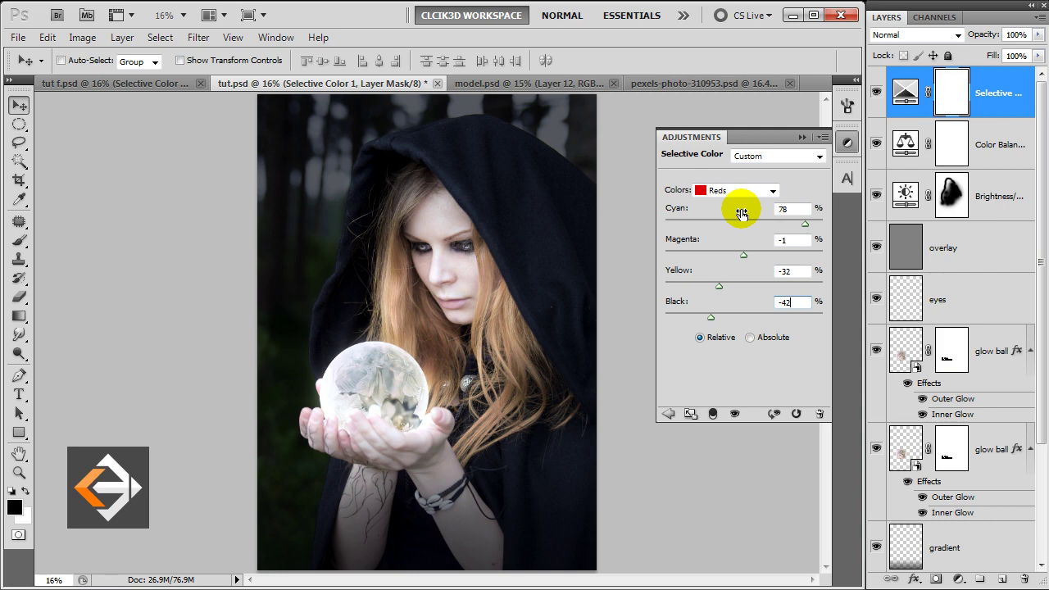
Set the Selective Color Yellows to Cyan 10, Magenta -8, Yellow -8.
left_click(742, 191)
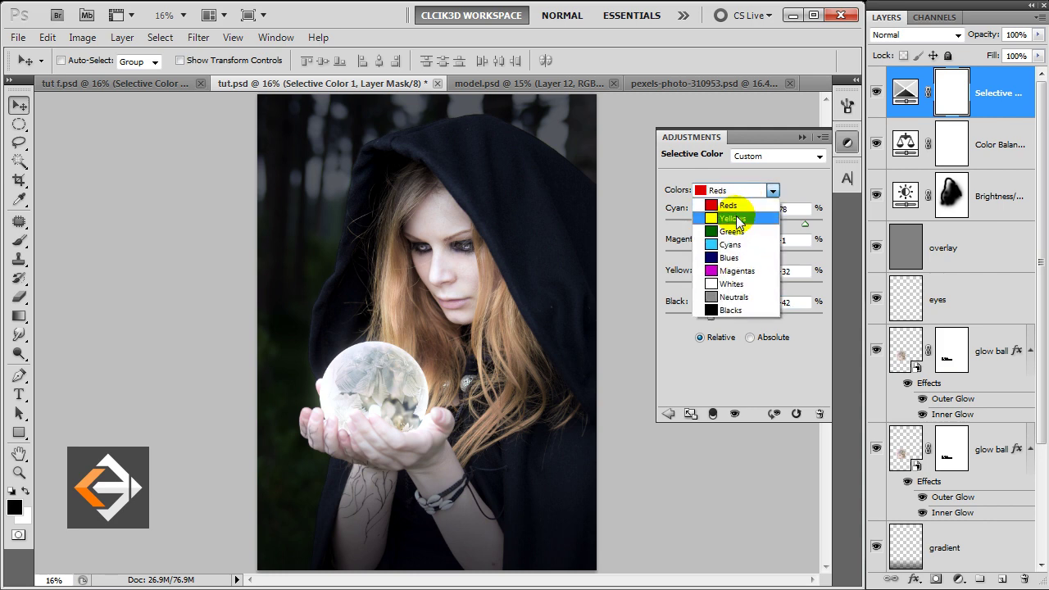
left_click(734, 218)
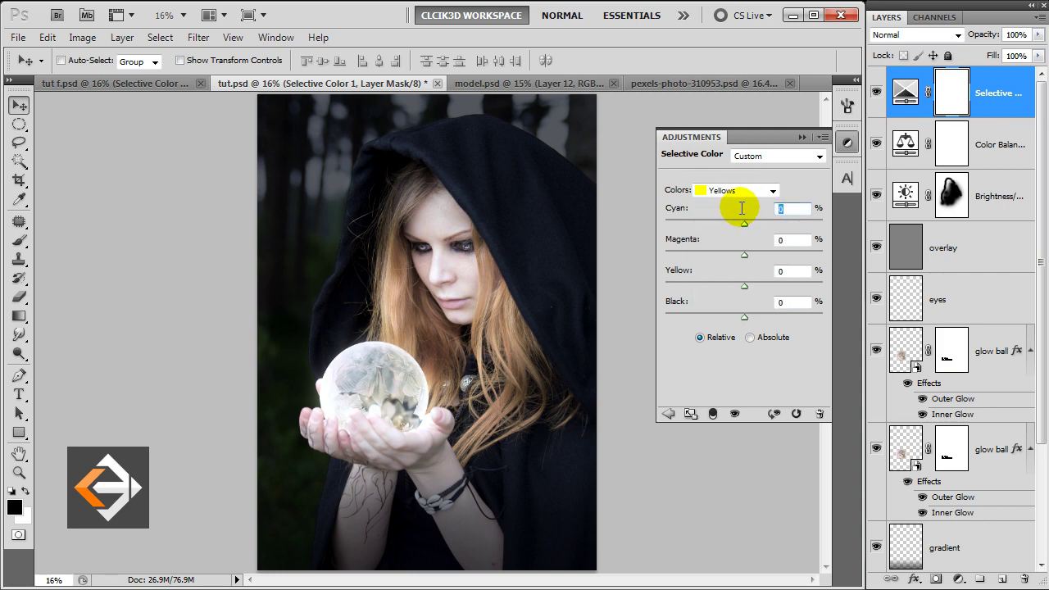
type("10")
key("Tab")
type("8")
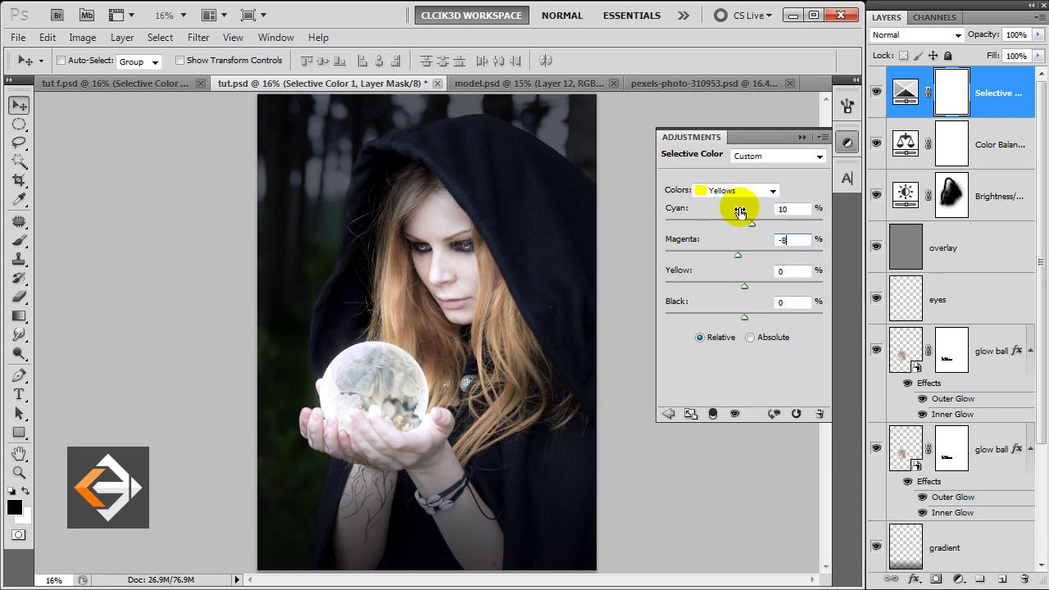
type("-")
type("8")
key("Tab")
left_click(740, 190)
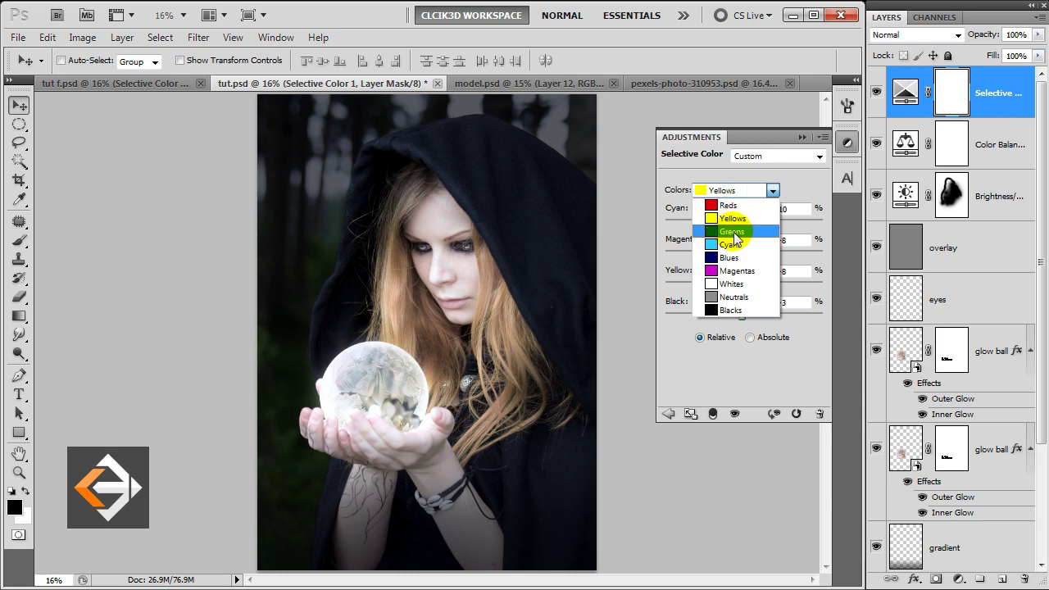
Adjust the Selective Color Greens to Cyan 16, Magenta 10, Yellow -33.
left_click(732, 232)
left_click(790, 211)
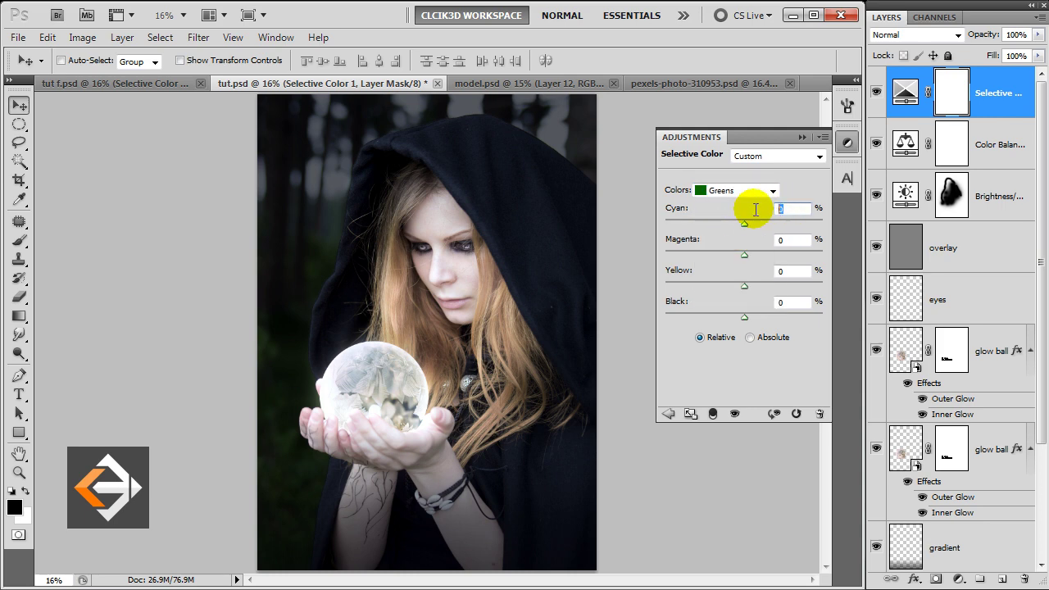
type("-16")
key("Tab")
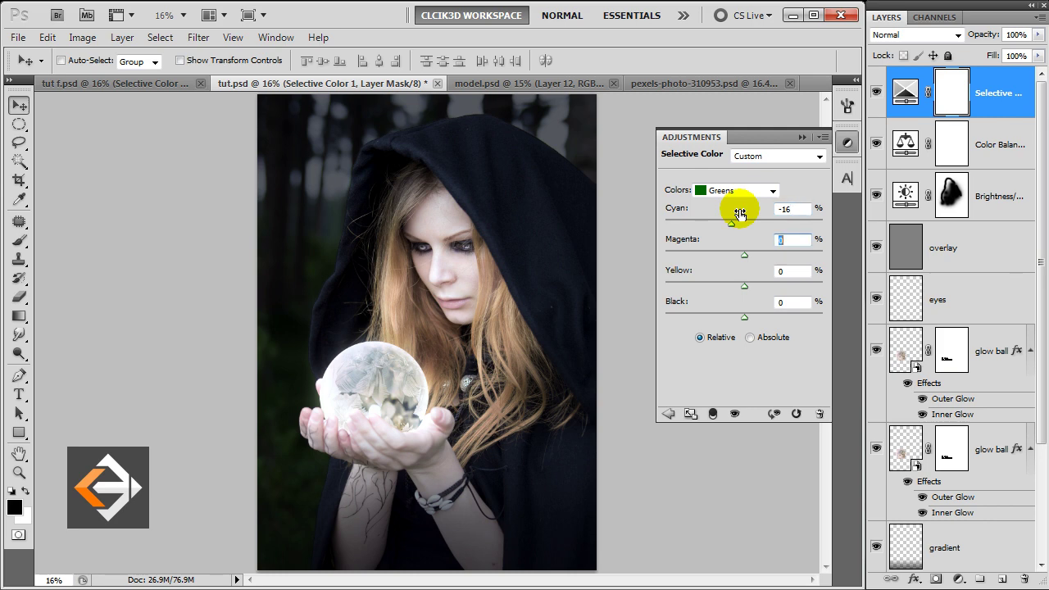
type("-10")
key("Tab")
type("-")
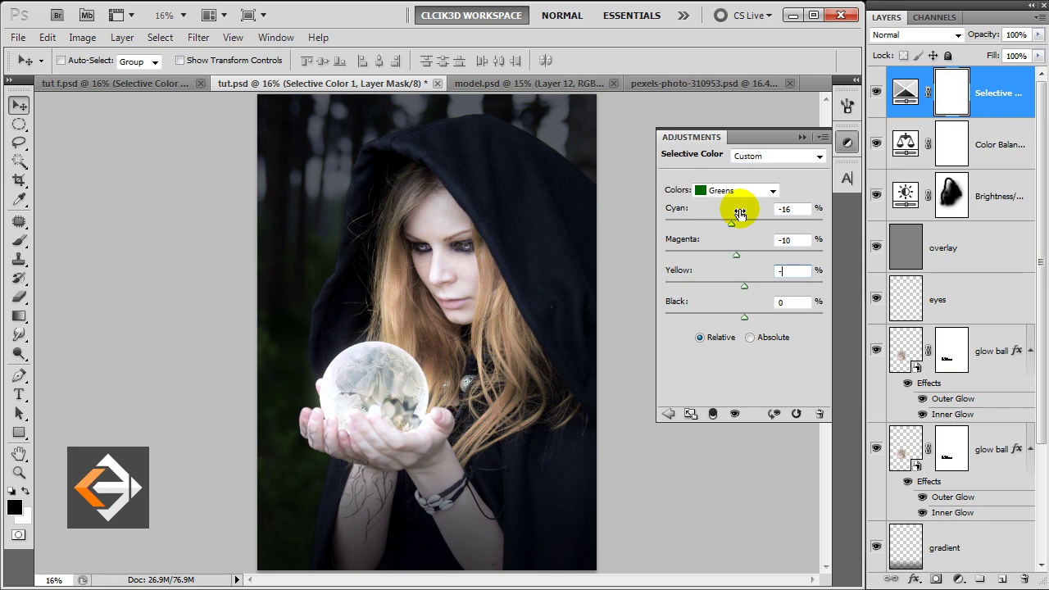
type("33")
Set the Selective Color Cyans to Cyan -9, Magenta -12, Yellow -19.
left_click(741, 190)
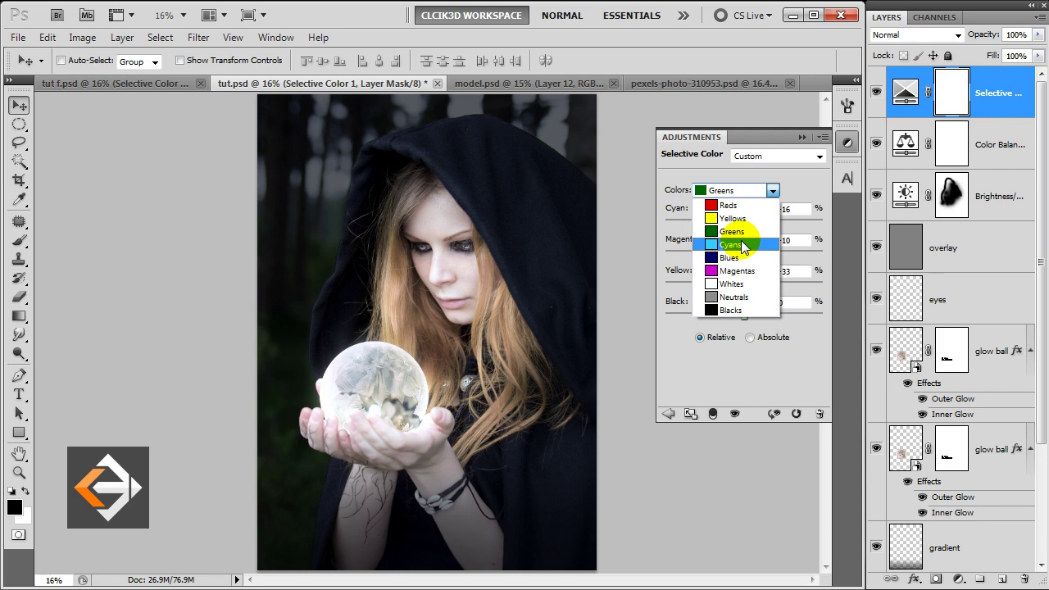
left_click(742, 245)
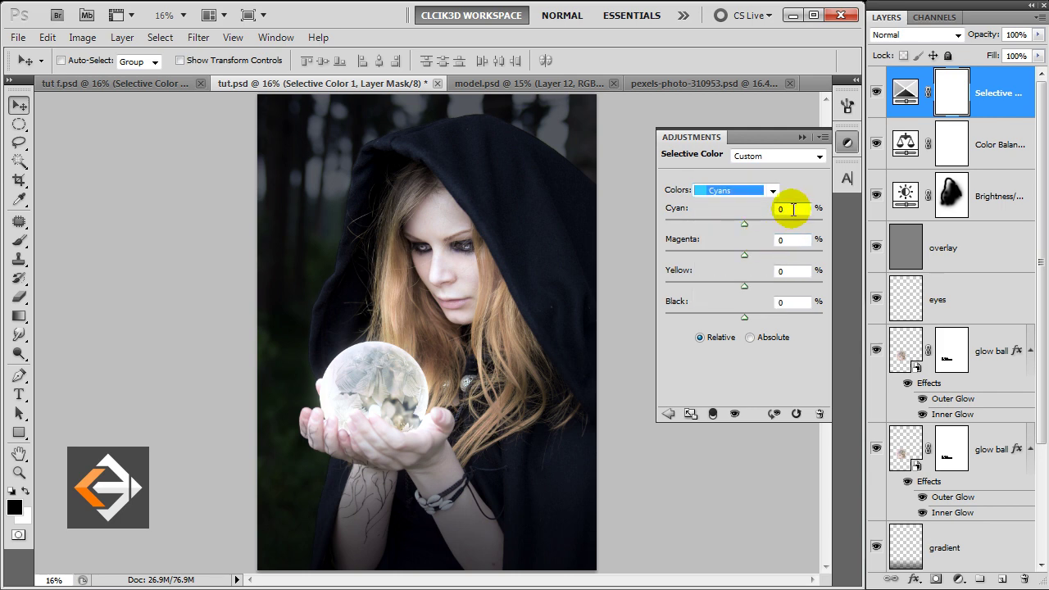
left_click(793, 209)
type("9")
key("Tab")
type("-1")
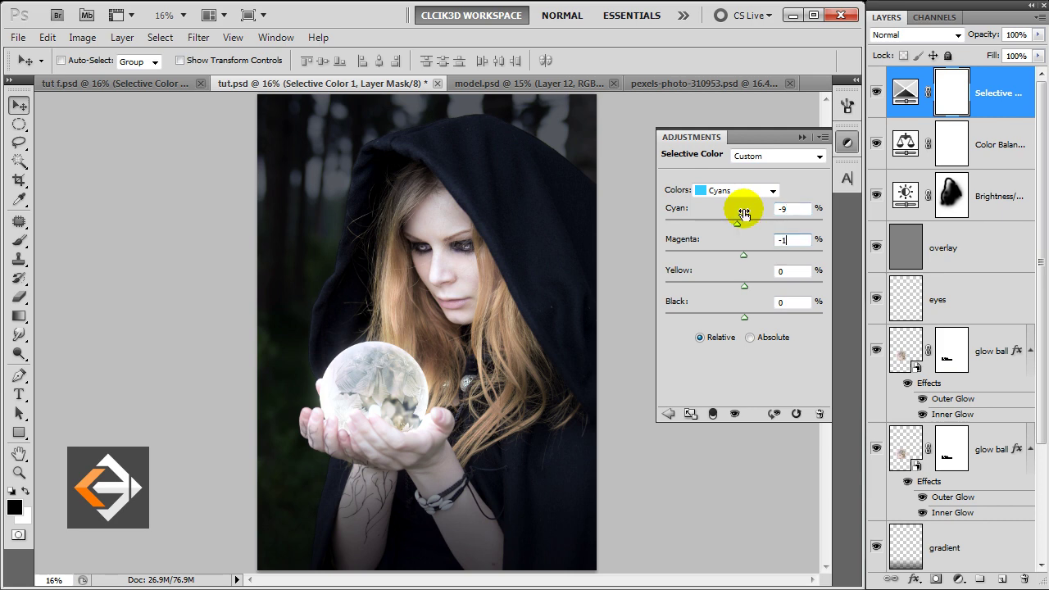
type("2")
type("19")
key("Tab")
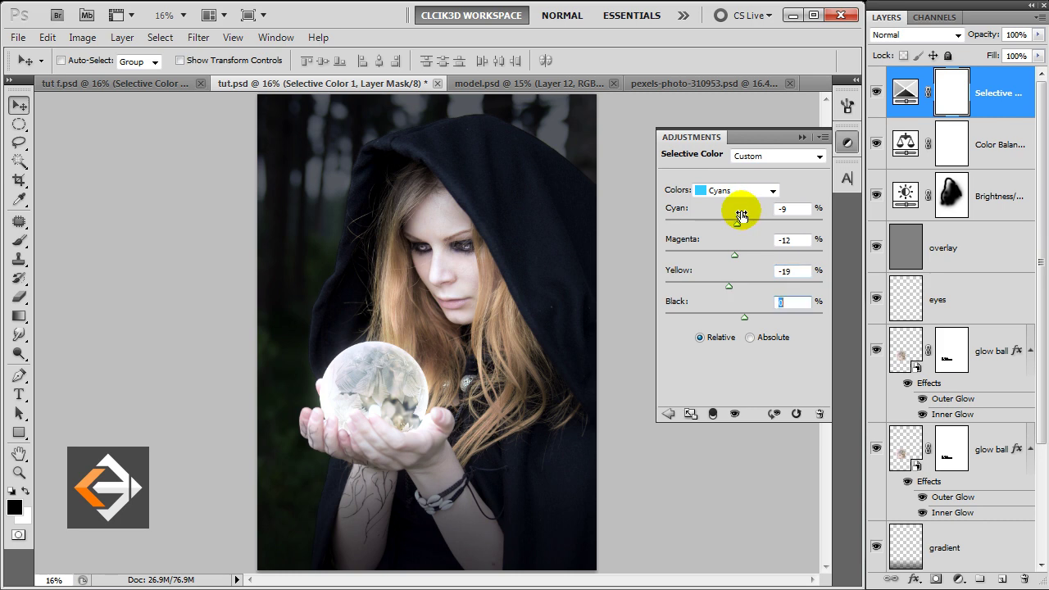
Set the Cyan amount for the Magentas range to -9.
left_click(741, 191)
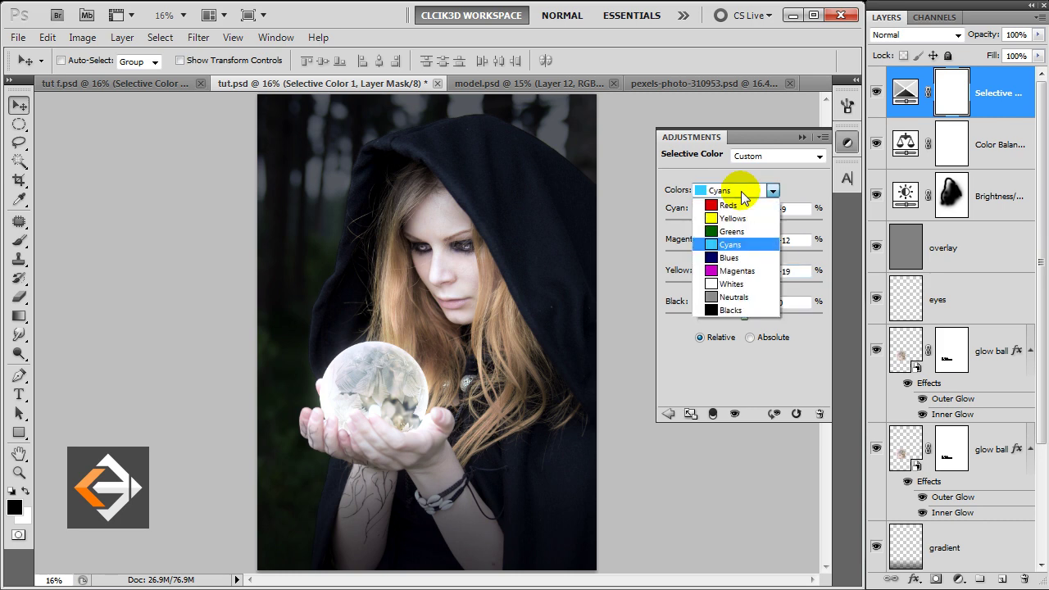
left_click(735, 272)
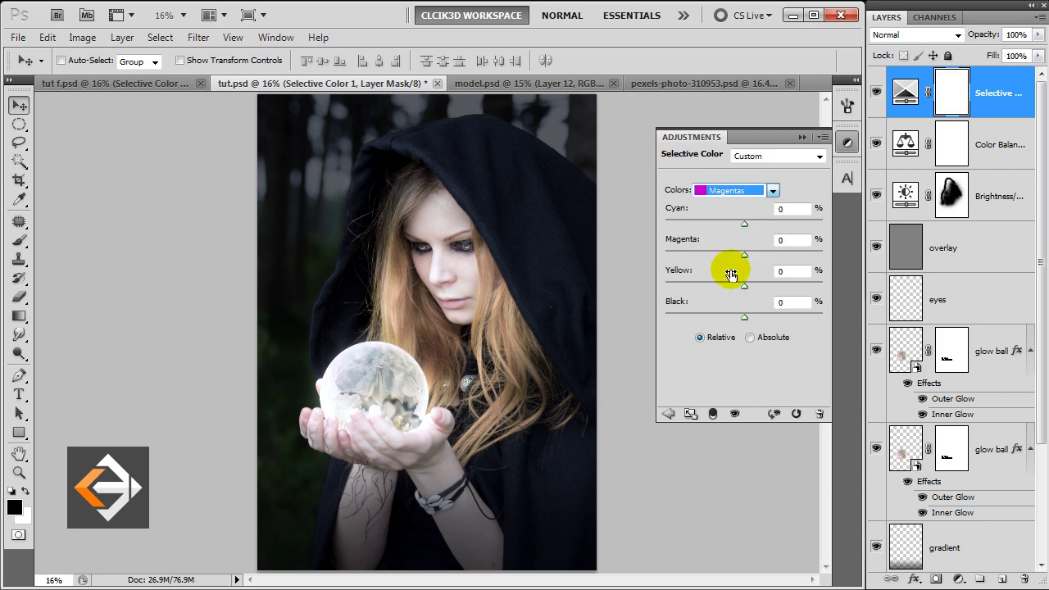
left_click(780, 210)
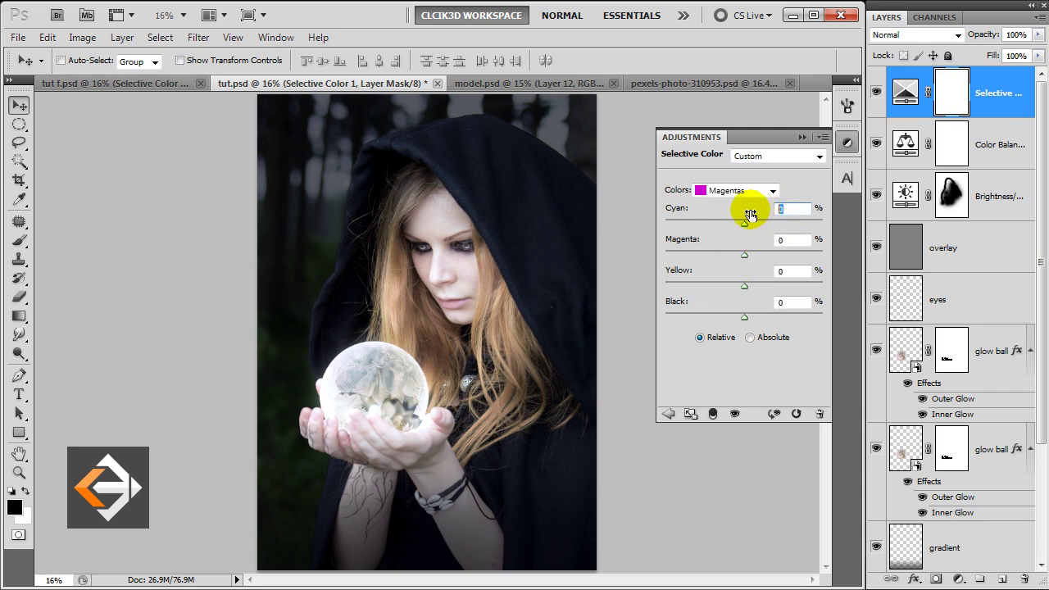
type("-9")
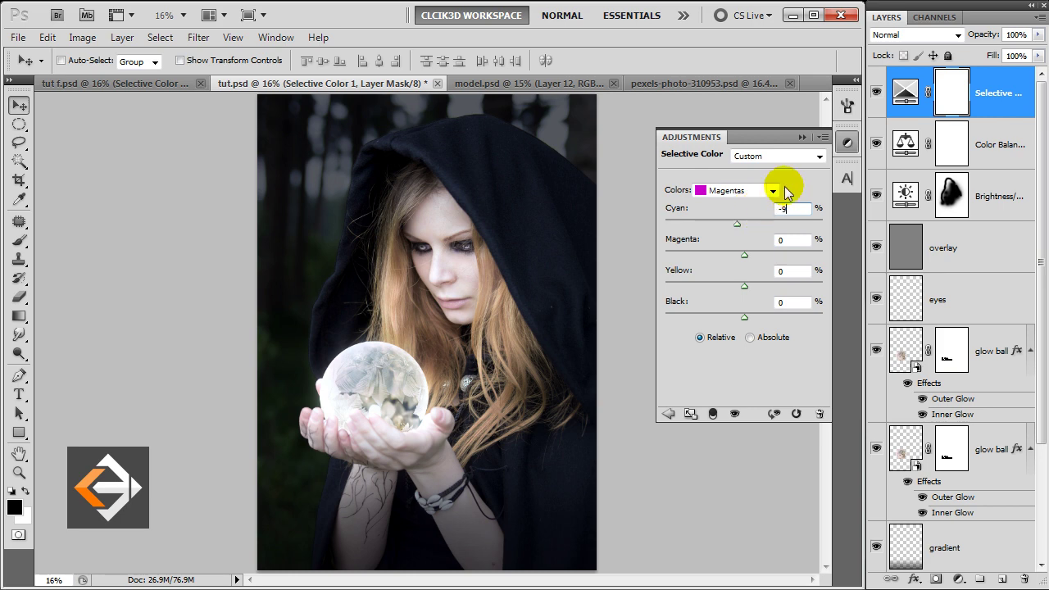
left_click(802, 138)
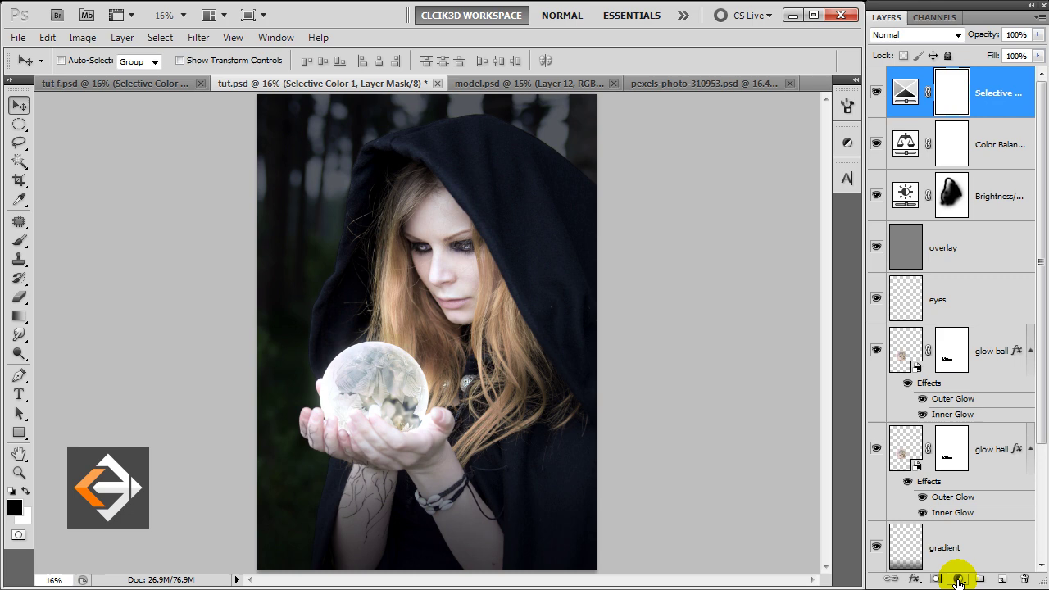
Add a Curves adjustment layer with a point mapping input 210 to output 186.
left_click(960, 579)
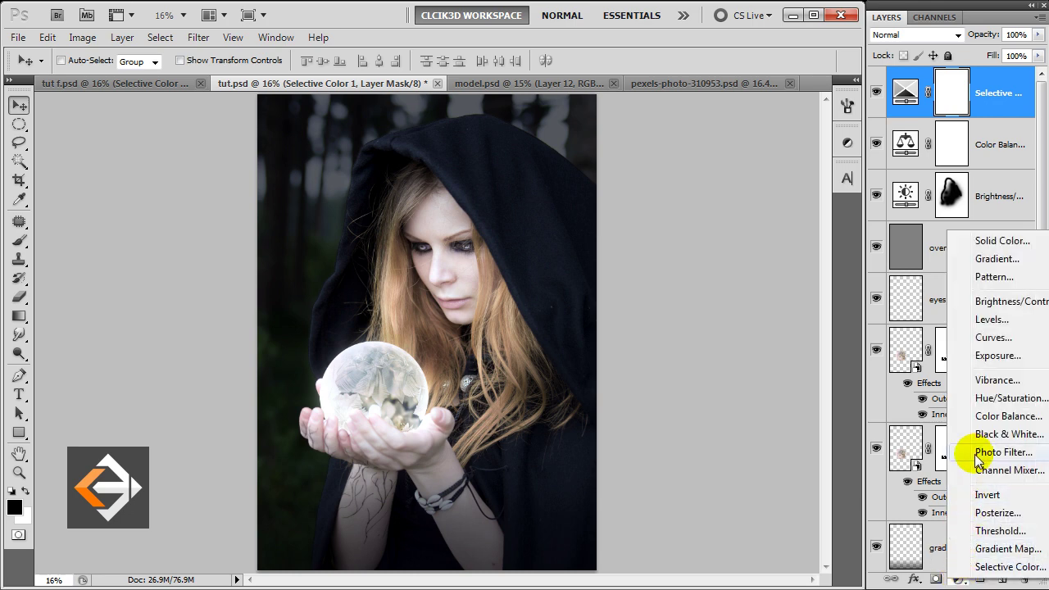
left_click(988, 337)
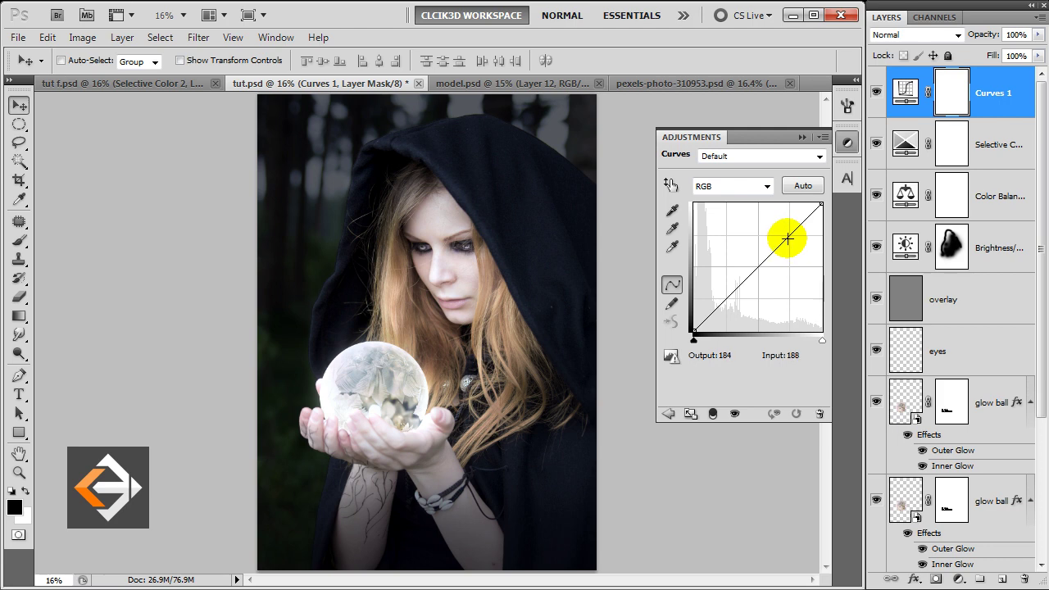
left_click(787, 238)
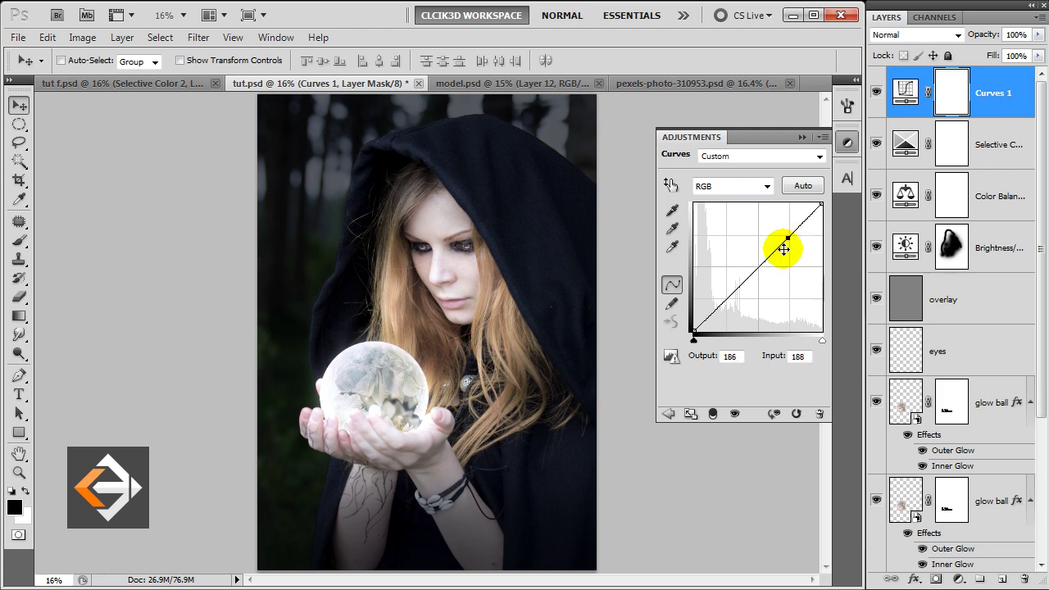
left_click(717, 356)
double_click(715, 359)
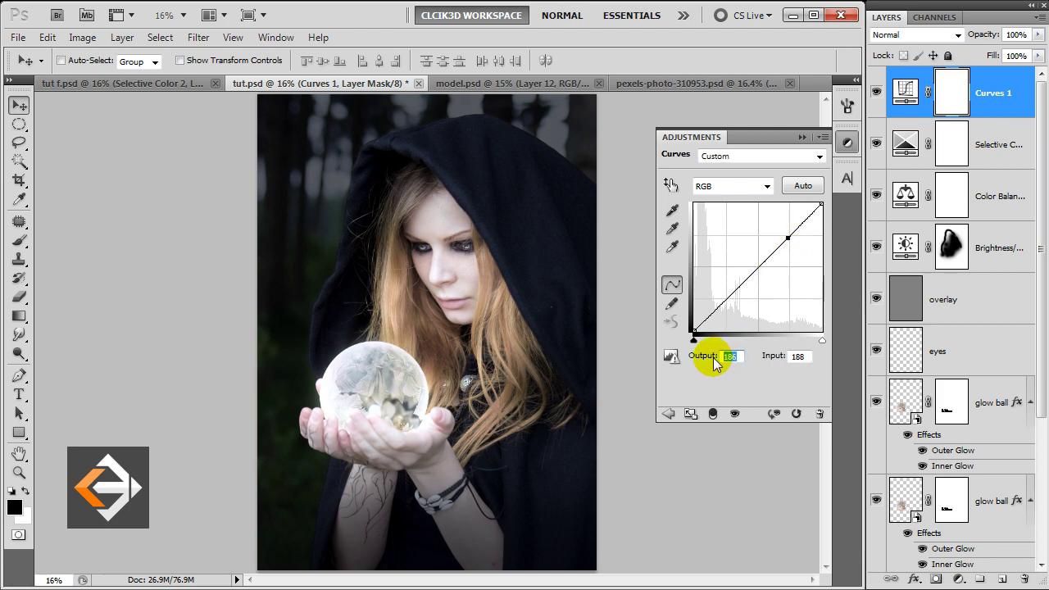
left_click(800, 356)
type("210")
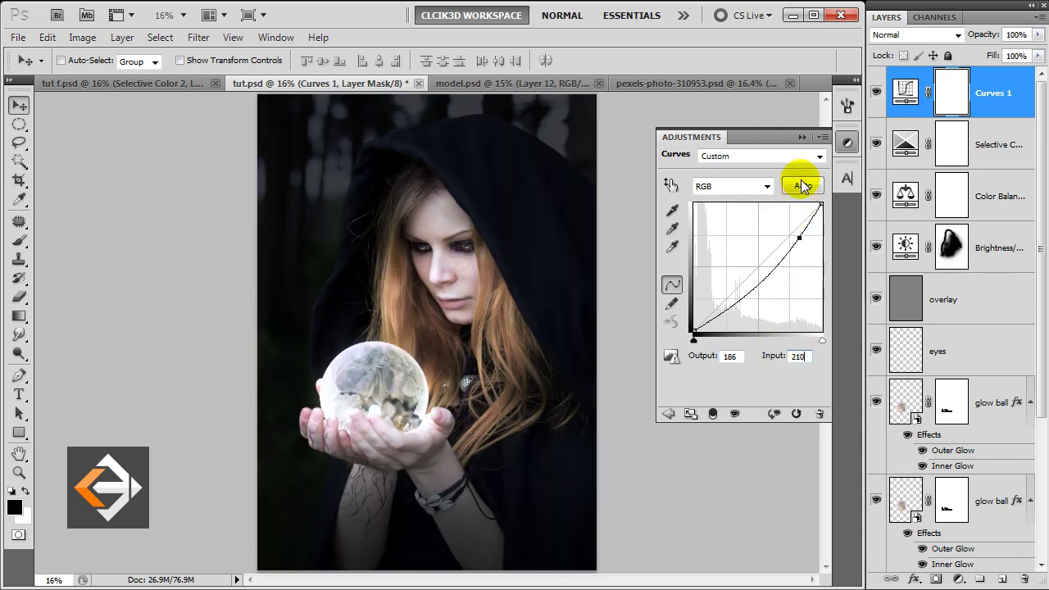
left_click(802, 138)
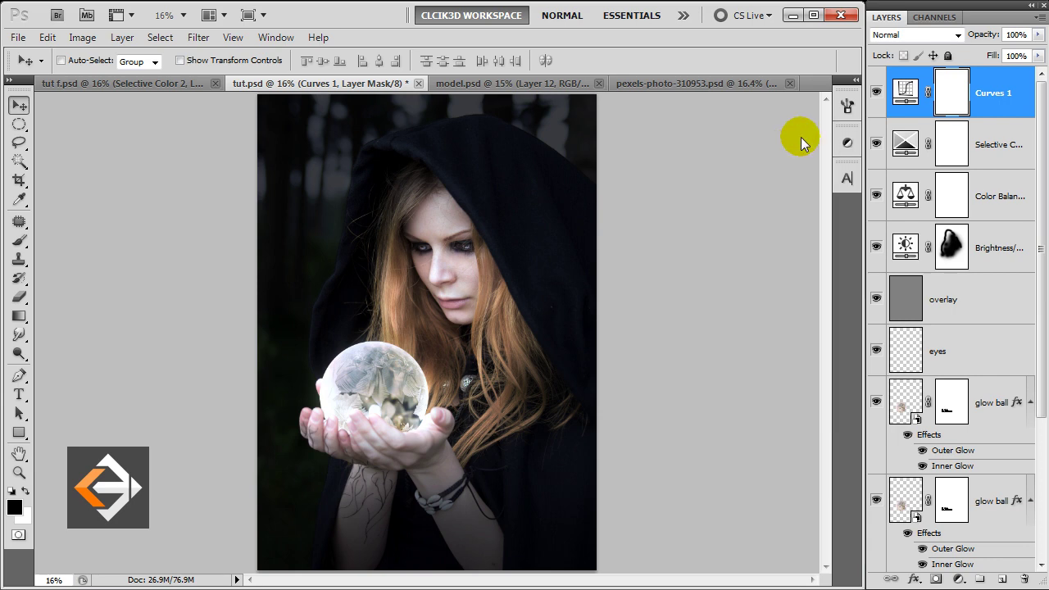
Add a Gradient Fill layer using the Neutral Density gradient preset.
key("x")
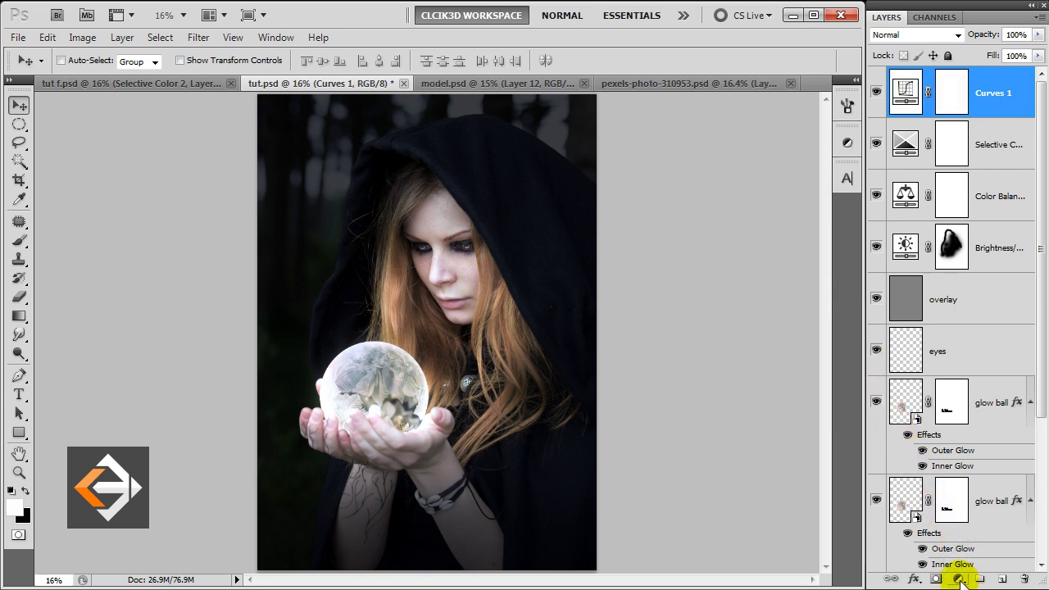
left_click(959, 579)
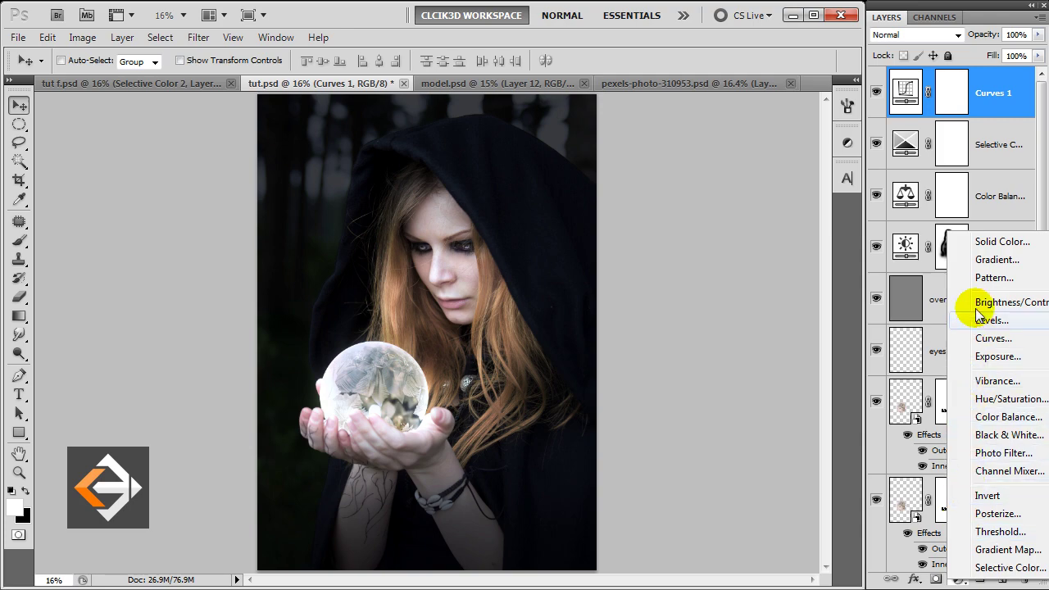
left_click(981, 260)
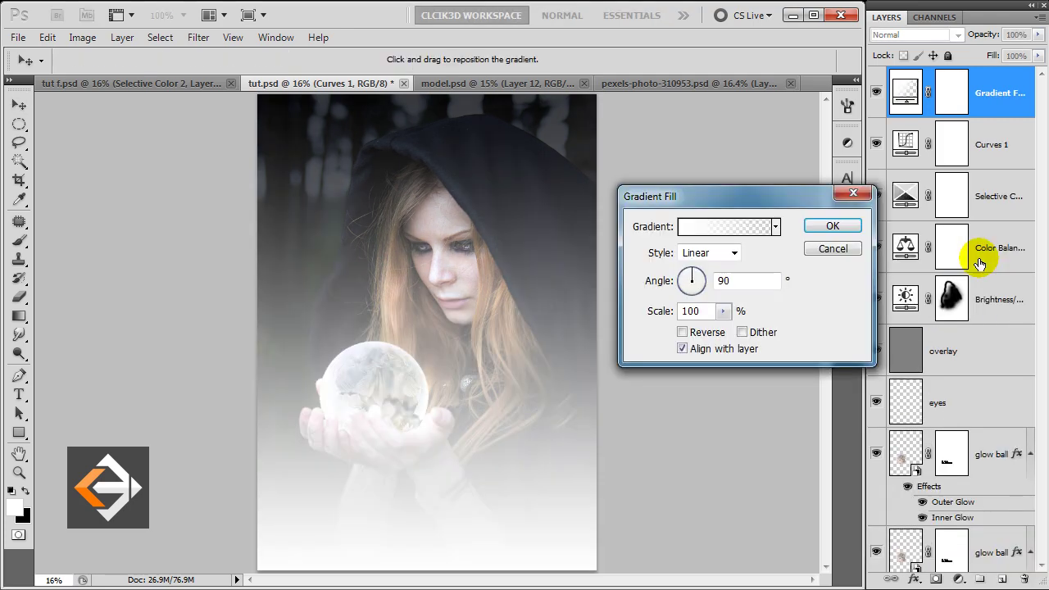
left_click(728, 227)
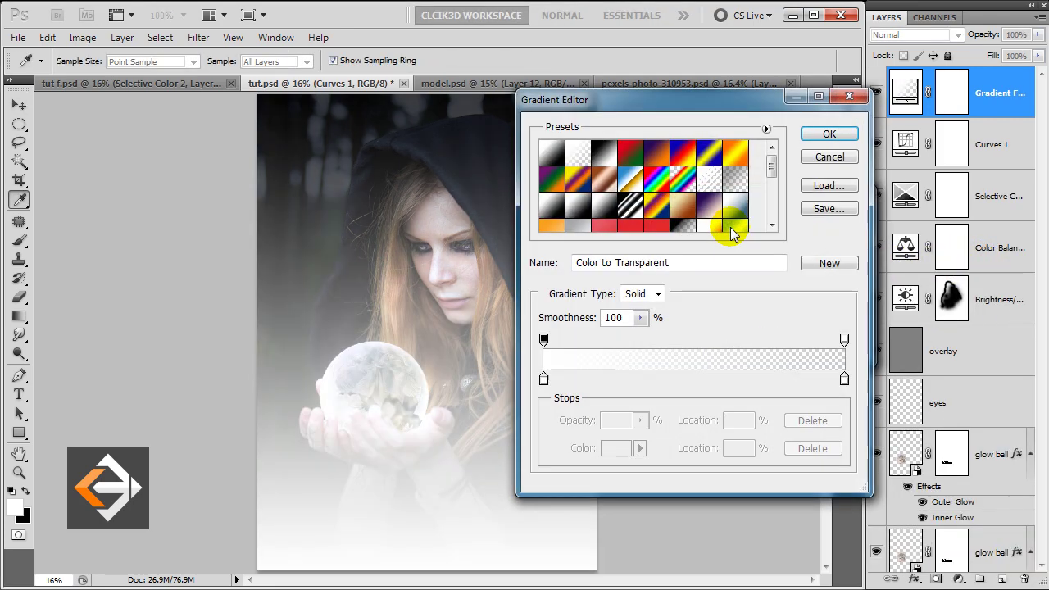
left_click_drag(771, 165, 771, 219)
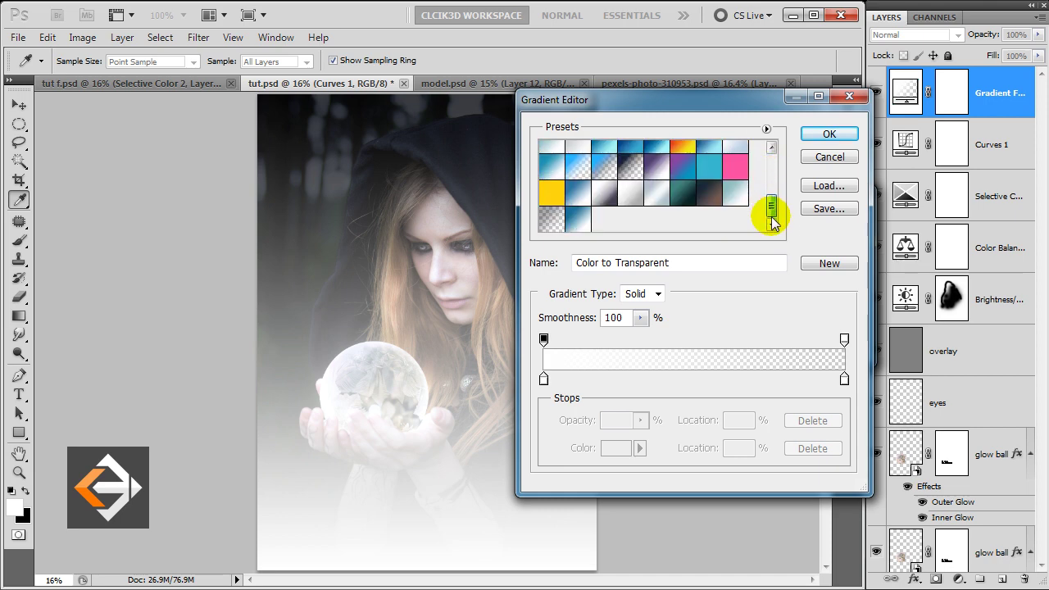
left_click(554, 222)
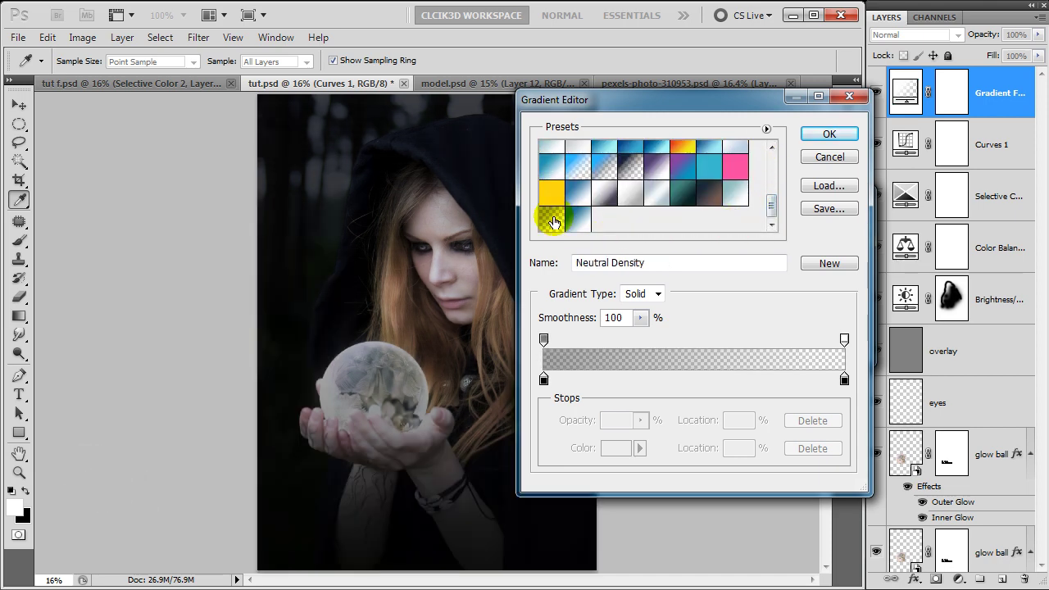
left_click(828, 135)
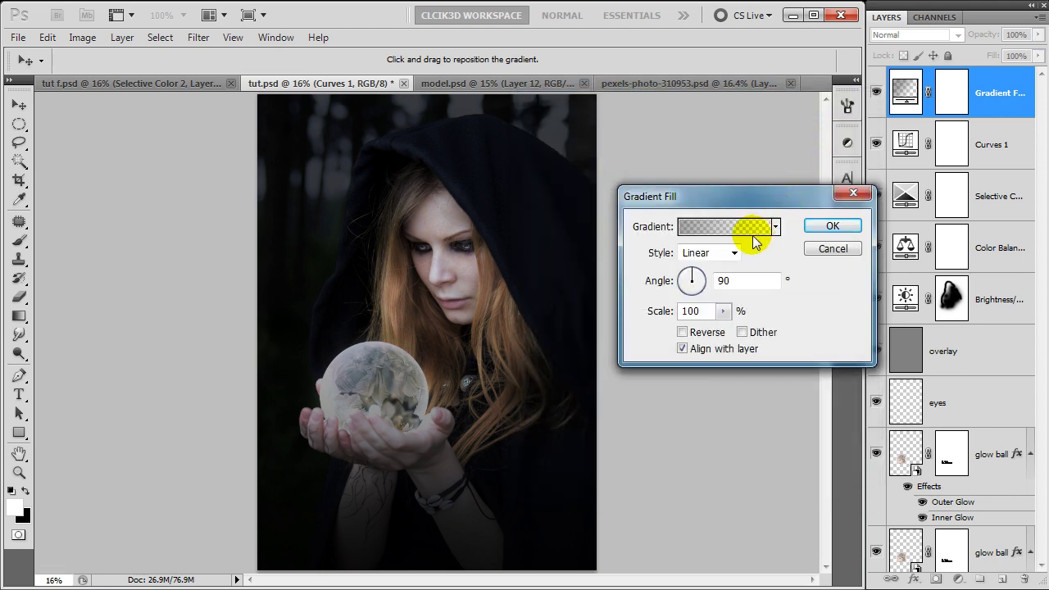
Make the gradient fill radial and reversed at 150% scale.
left_click(735, 254)
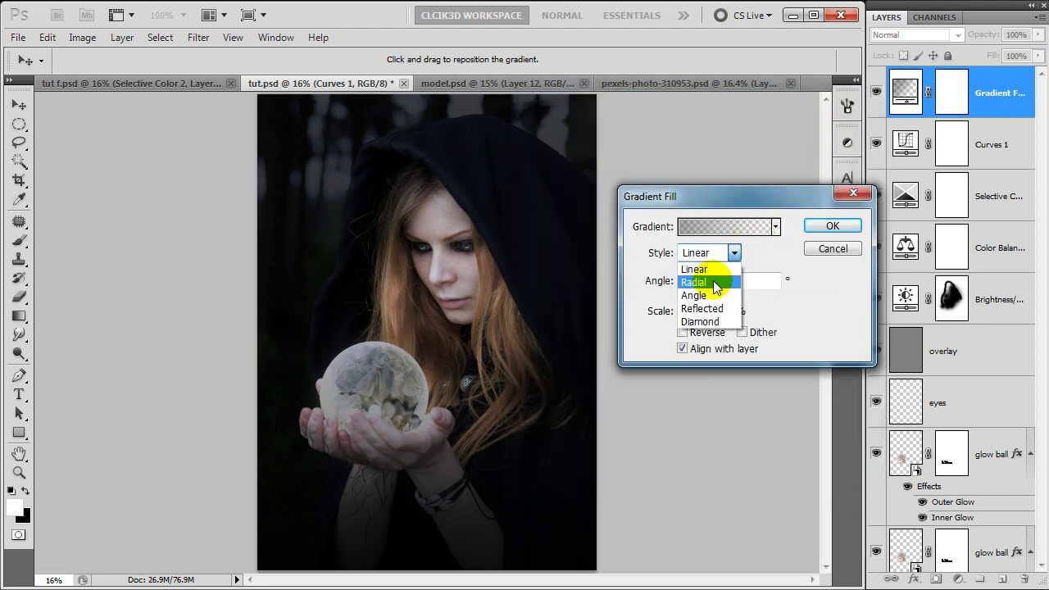
left_click(712, 282)
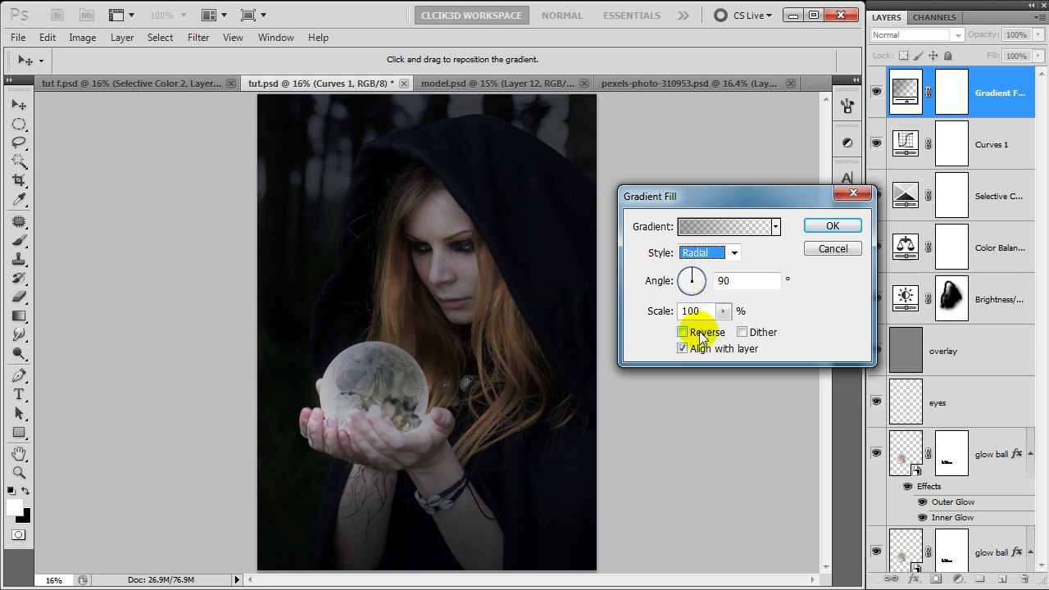
left_click(701, 339)
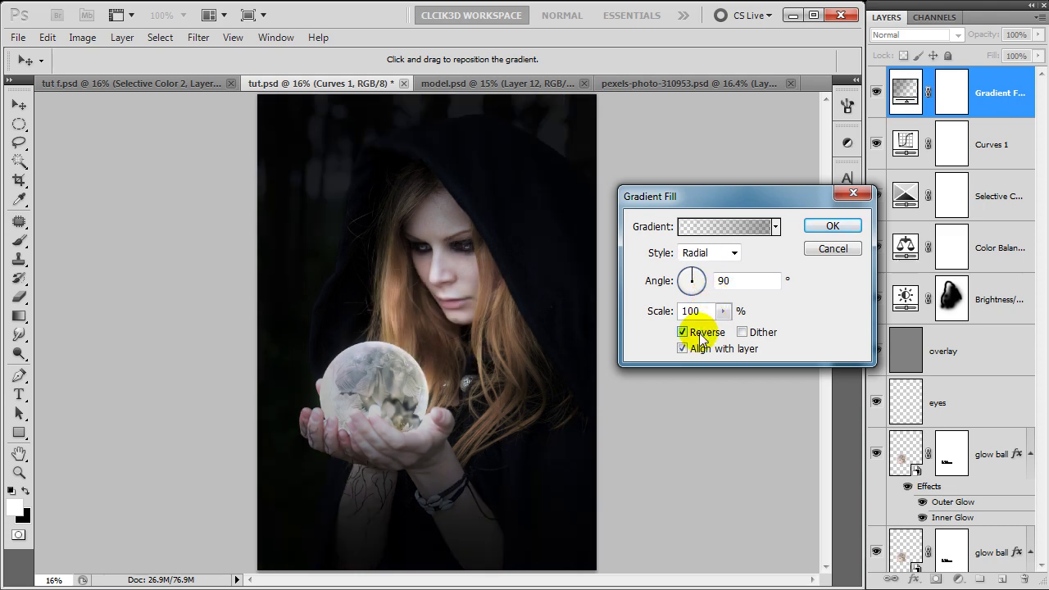
double_click(675, 311)
type("150")
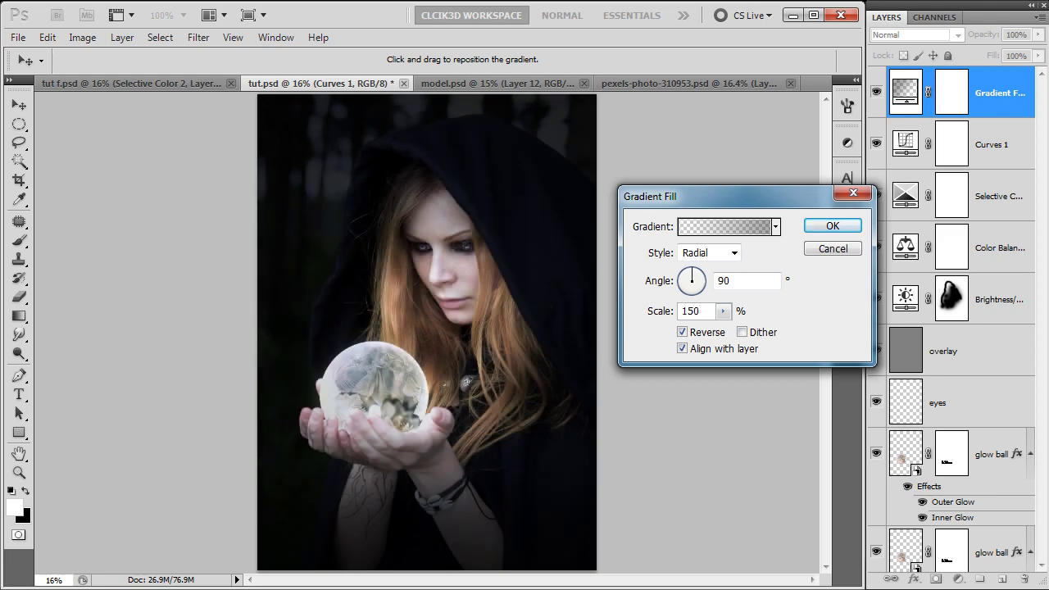
left_click(830, 227)
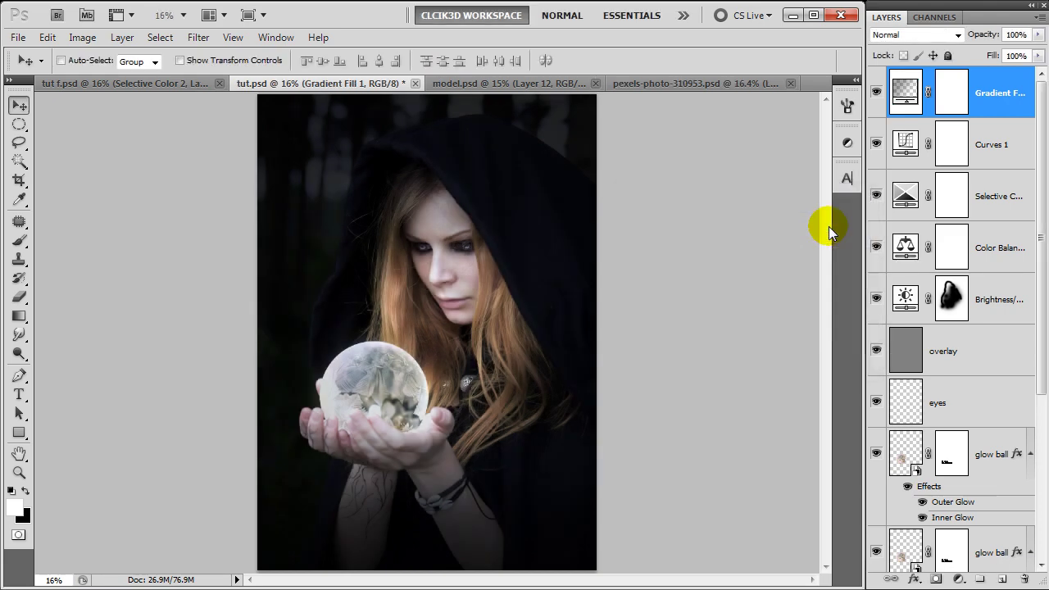
left_click(1007, 91)
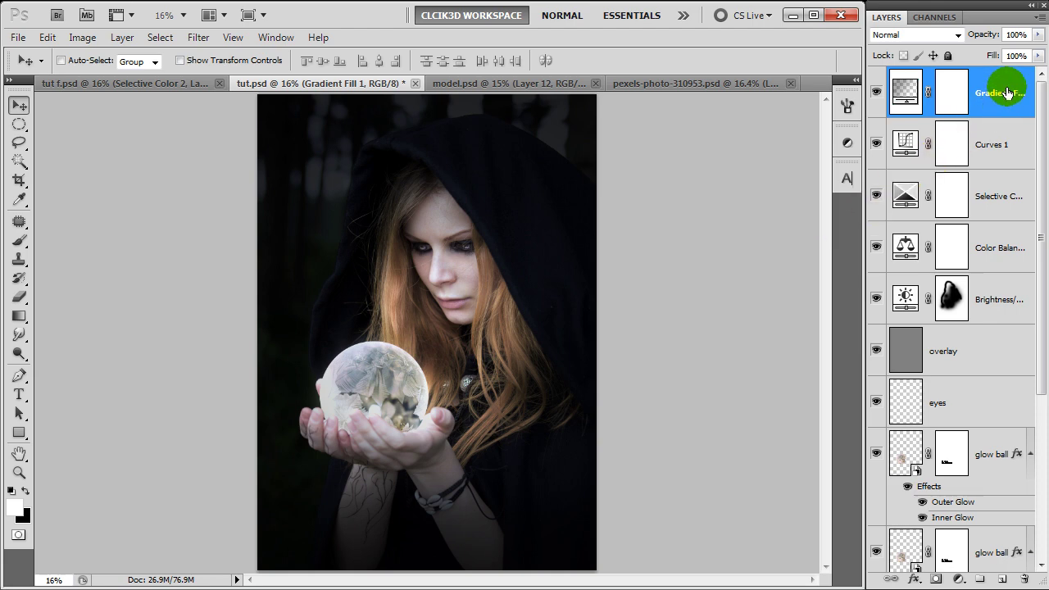
Stamp all visible layers into a new top layer named 'merged'.
key("ctrl+shift+alt+e")
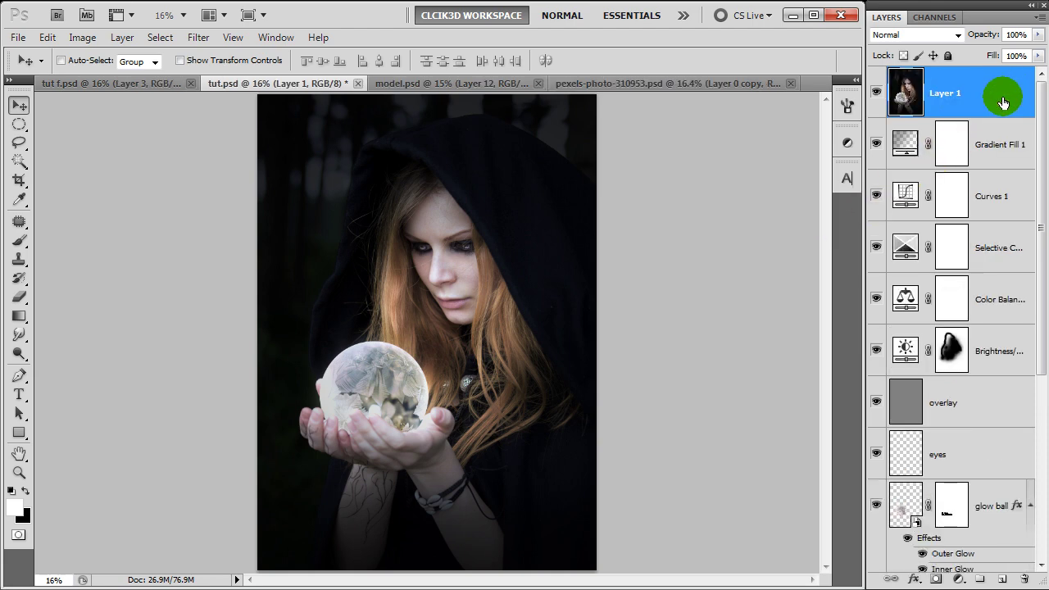
double_click(950, 94)
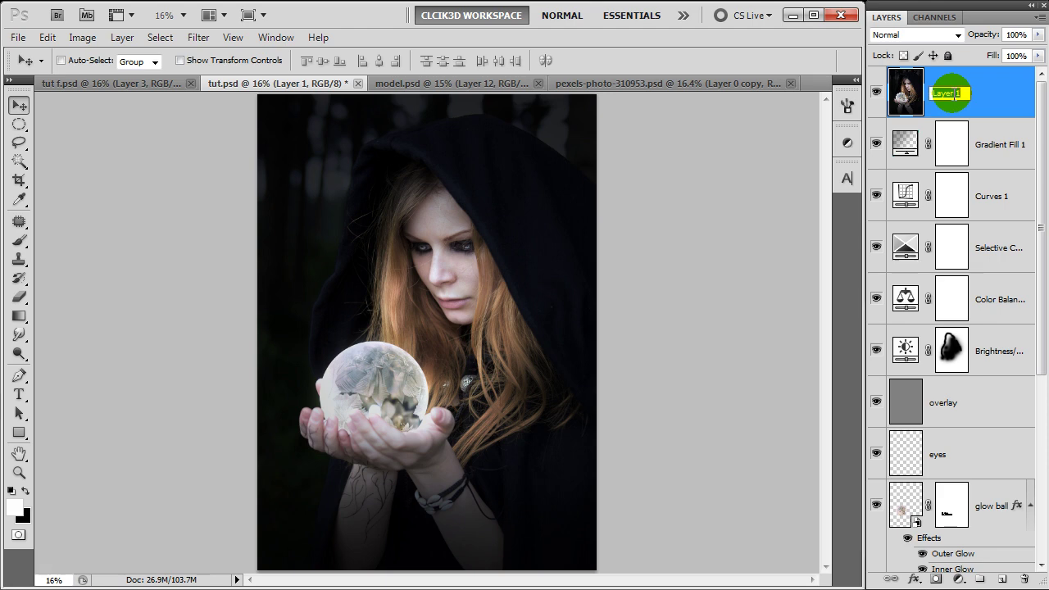
type("merged")
key("Return")
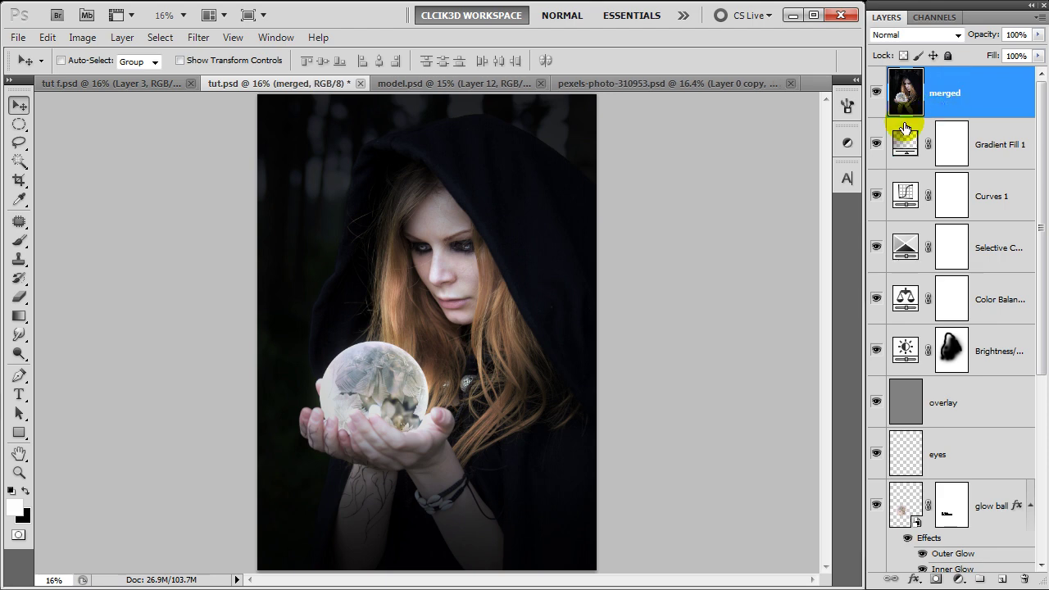
left_click(196, 39)
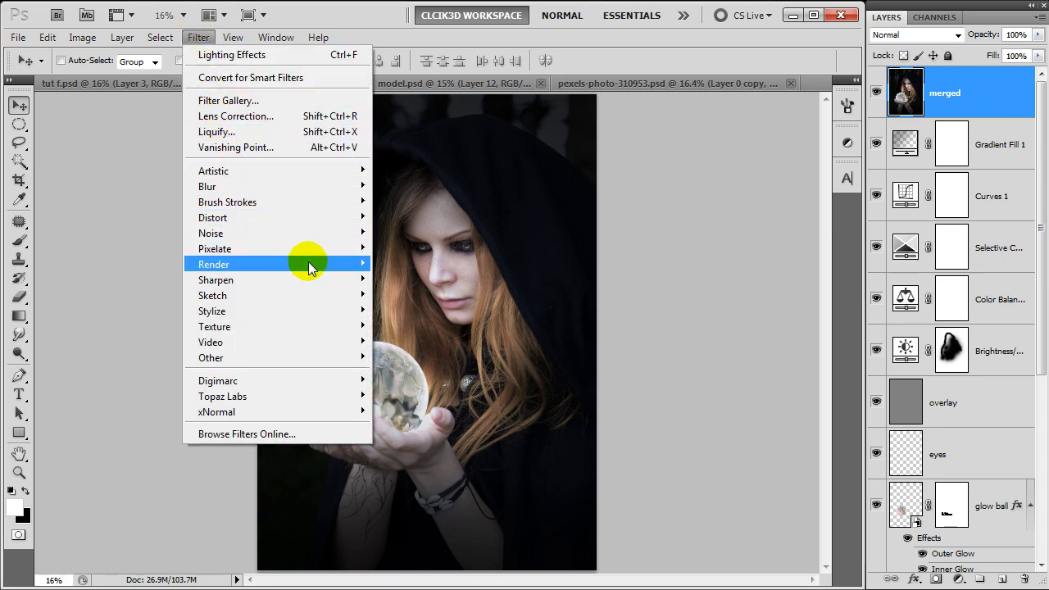
mouse_move(214, 264)
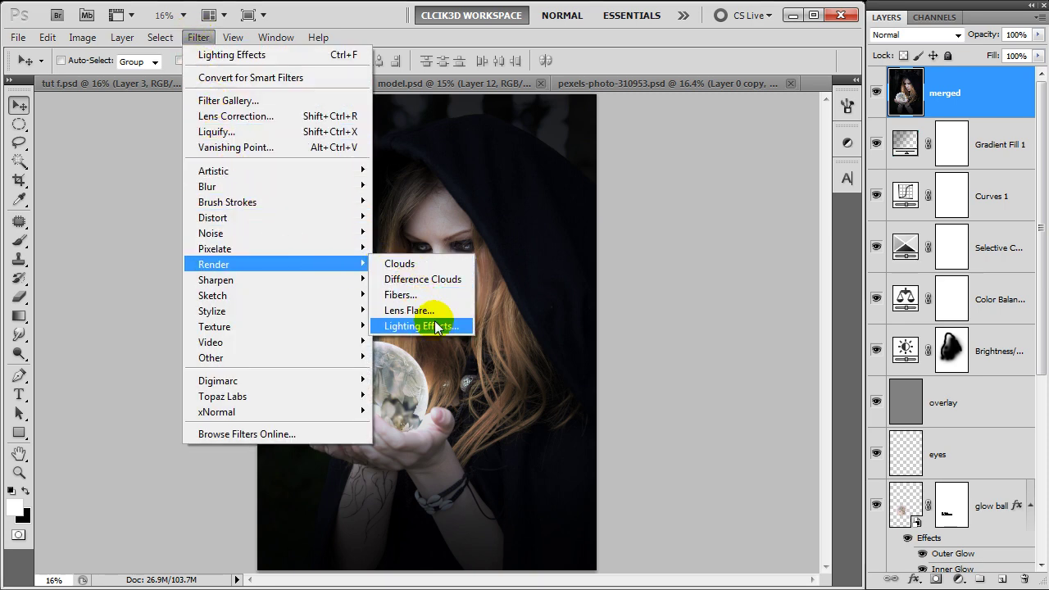
Place an Omni Lighting Effects light over the ball with colour aac9de and intensity 34.
left_click(437, 327)
left_click_drag(502, 156, 656, 94)
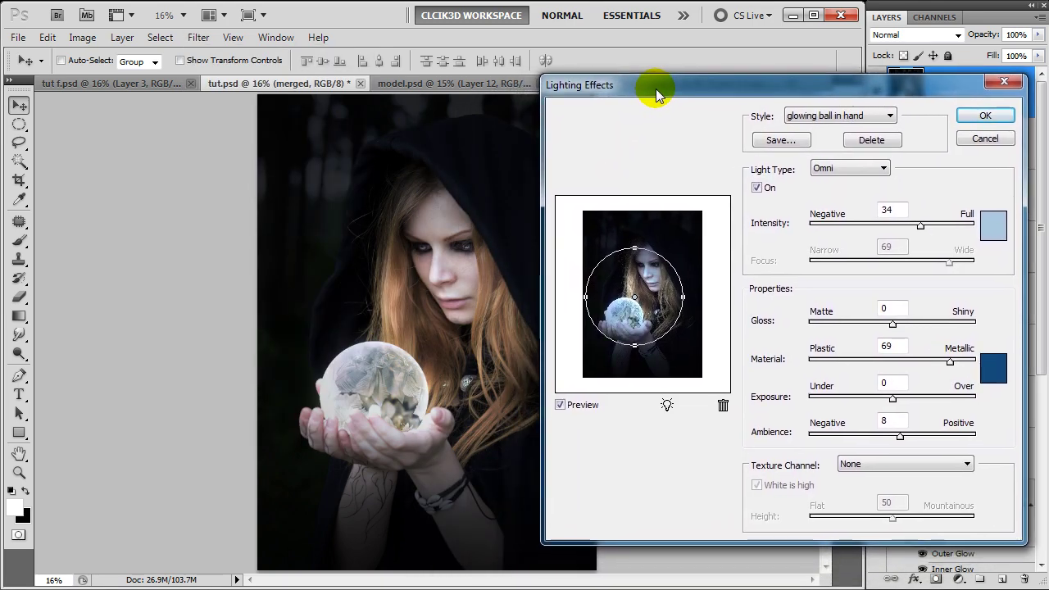
left_click(828, 168)
left_click(828, 194)
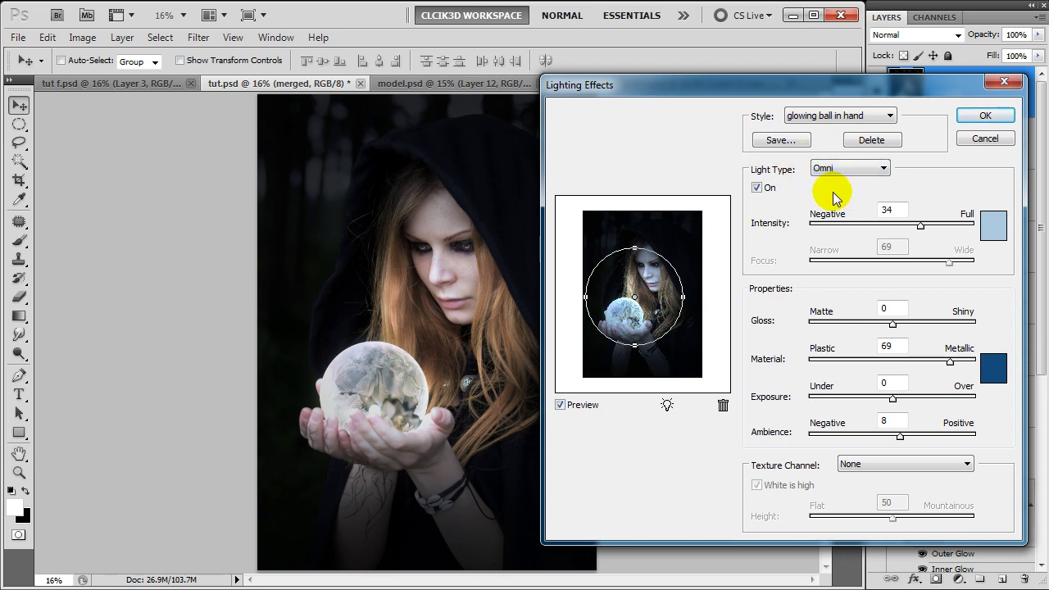
left_click_drag(652, 305, 634, 300)
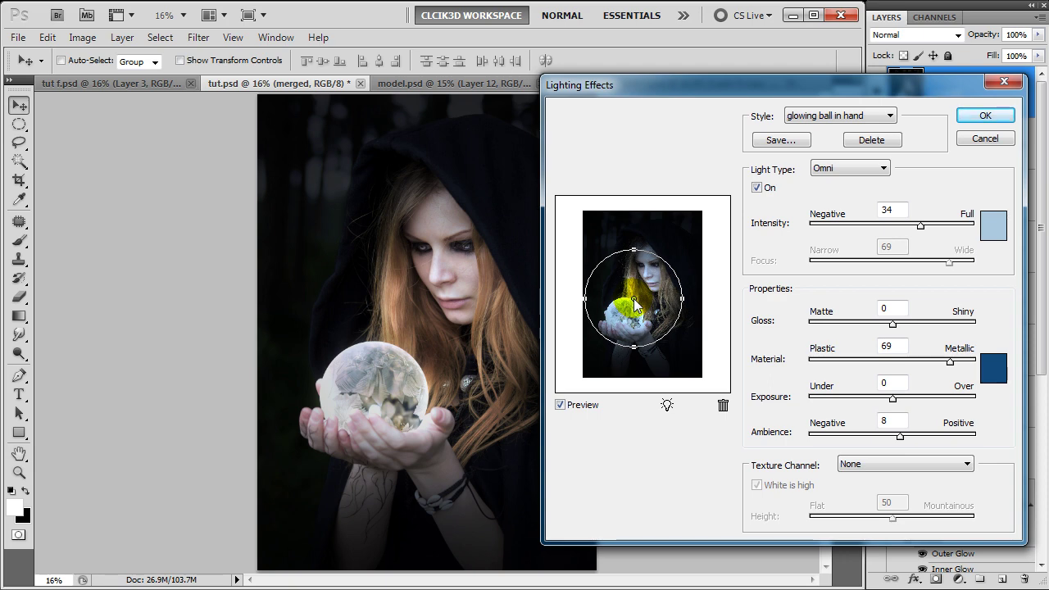
left_click(989, 233)
left_click_drag(818, 432, 771, 432)
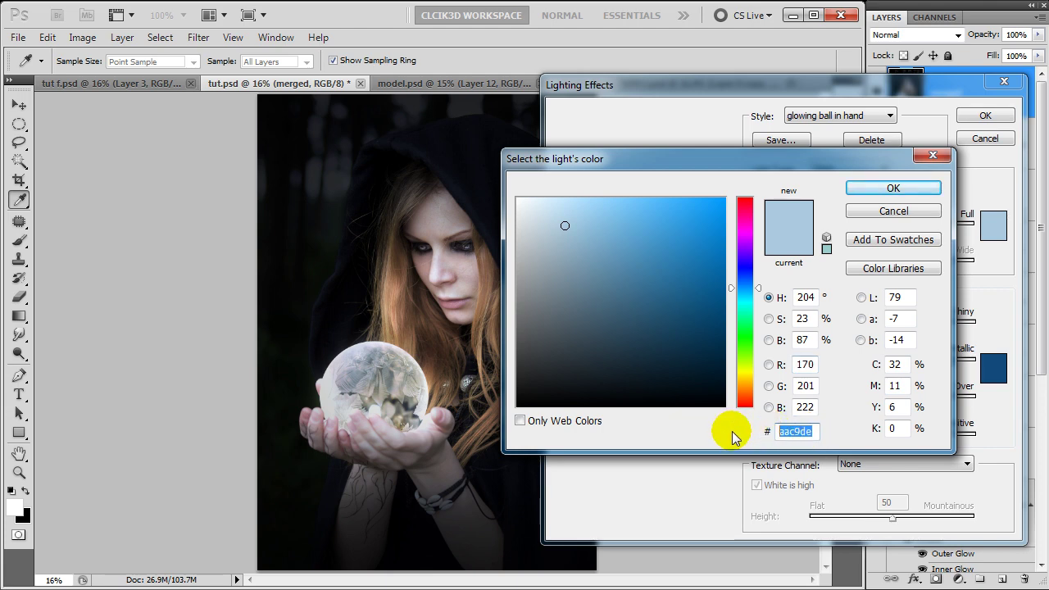
left_click(869, 188)
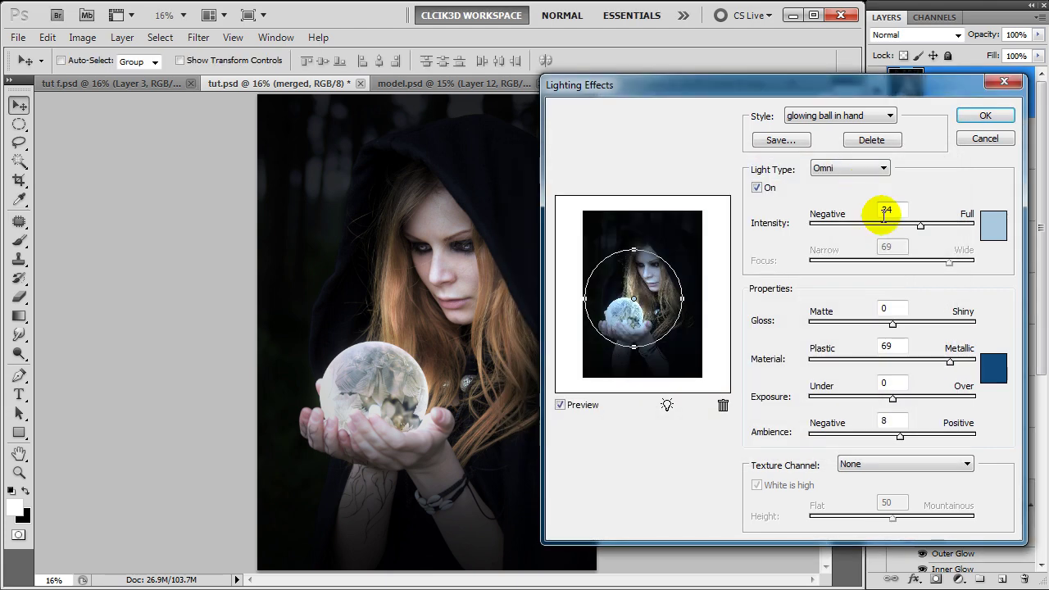
left_click_drag(890, 211, 863, 212)
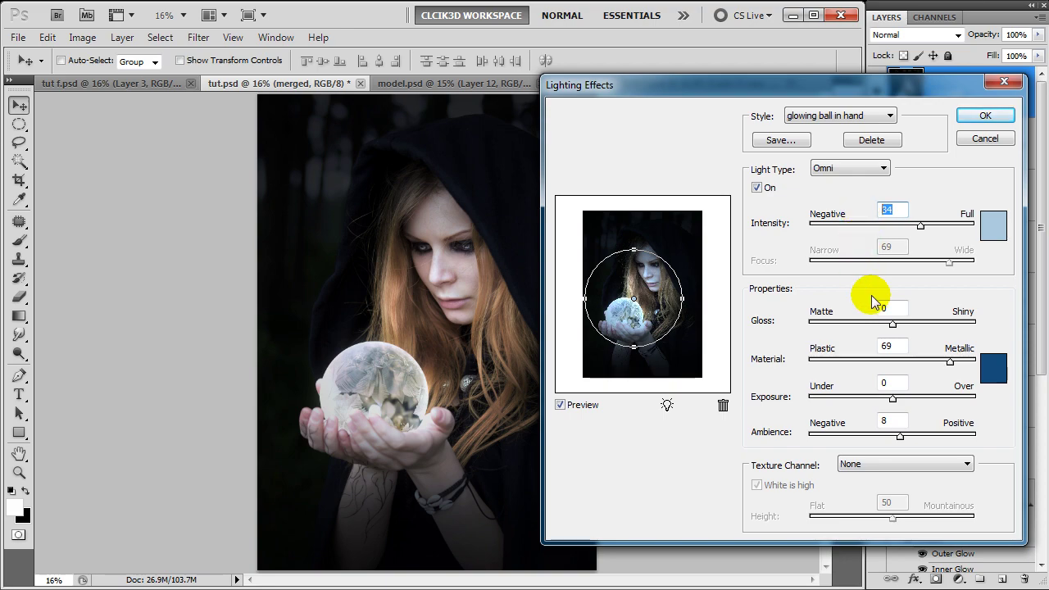
Set the ambient colour to dark blue 124a7a, keep Material 69 and Ambience 8, and apply.
left_click(992, 371)
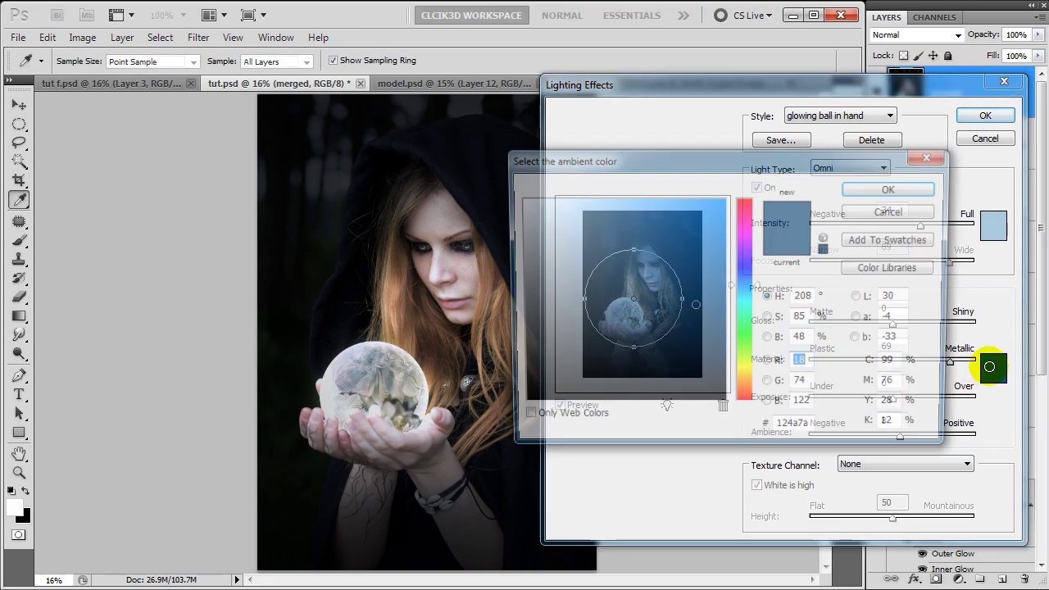
left_click(795, 432)
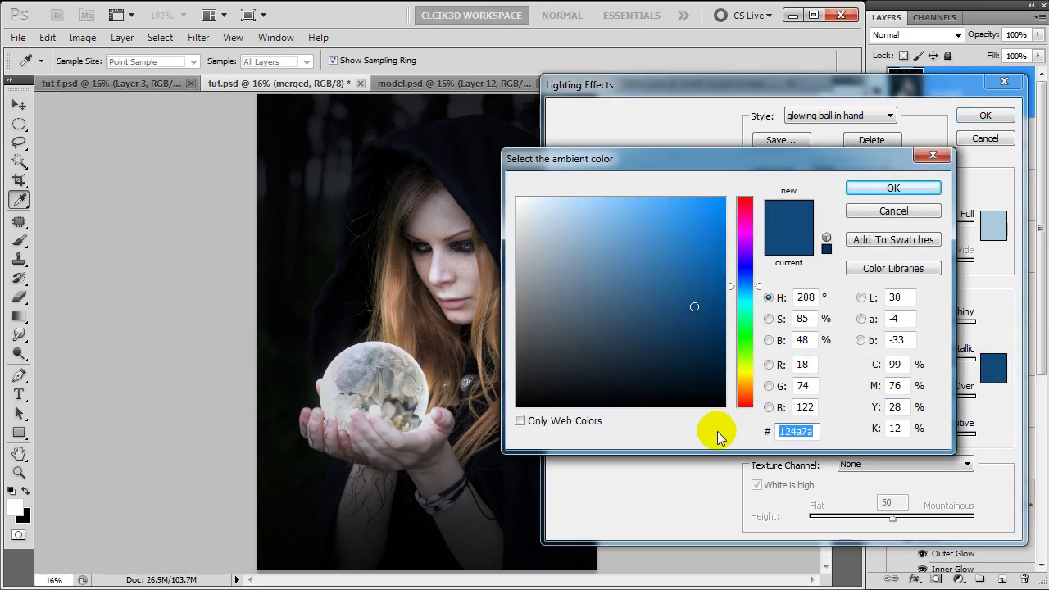
left_click(875, 190)
double_click(889, 345)
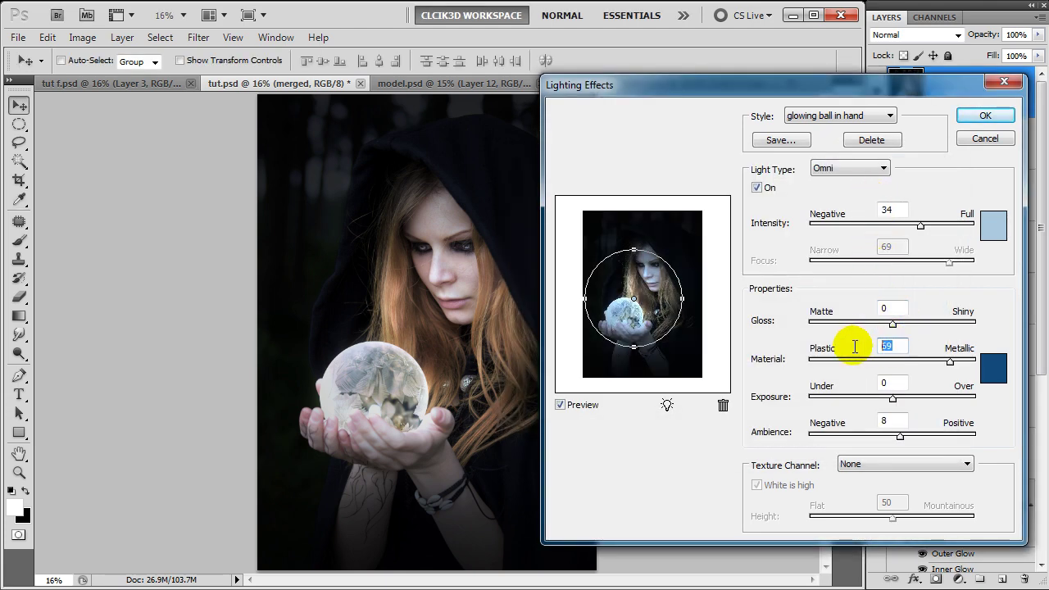
double_click(881, 418)
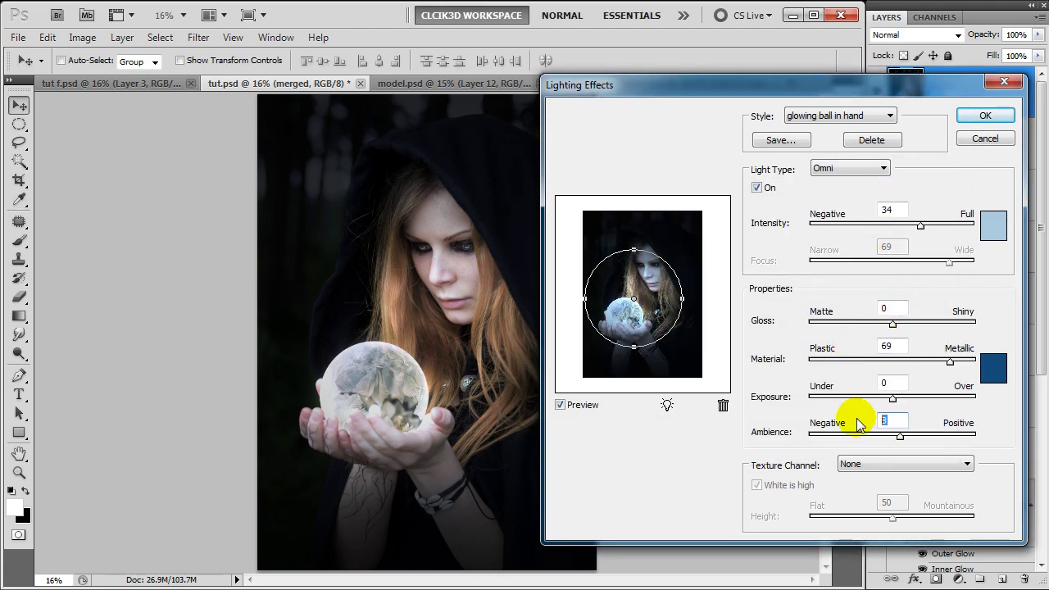
left_click(966, 115)
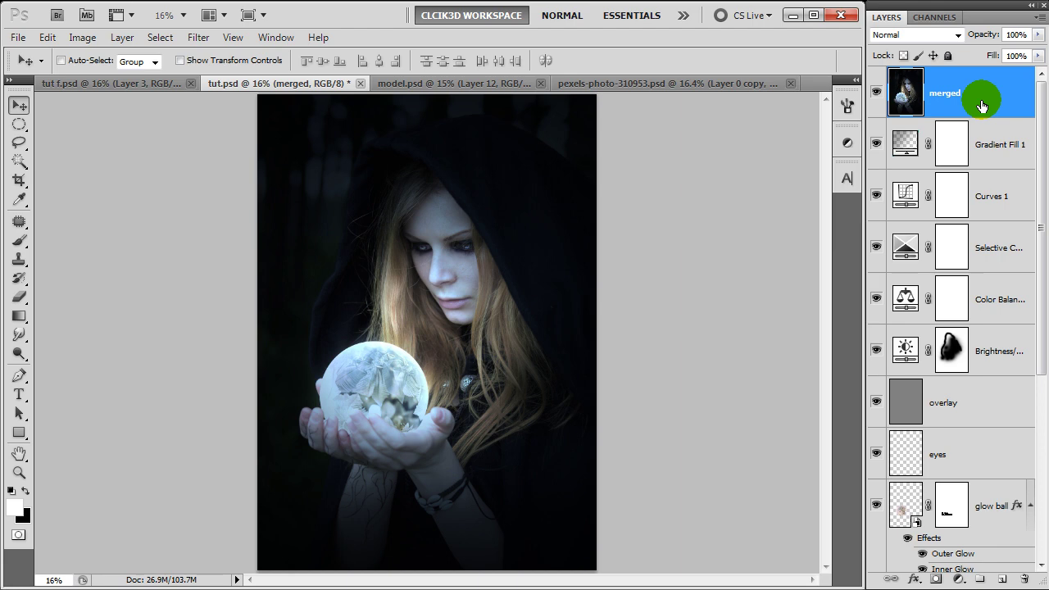
Lower the merged layer's opacity to 64% and compare it on and off.
left_click(994, 35)
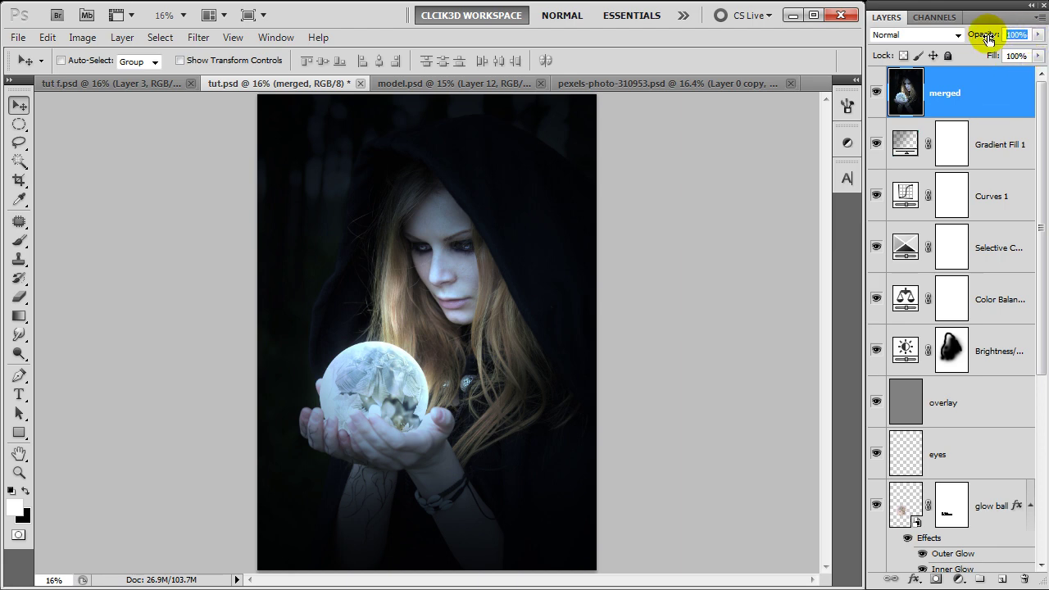
type("64")
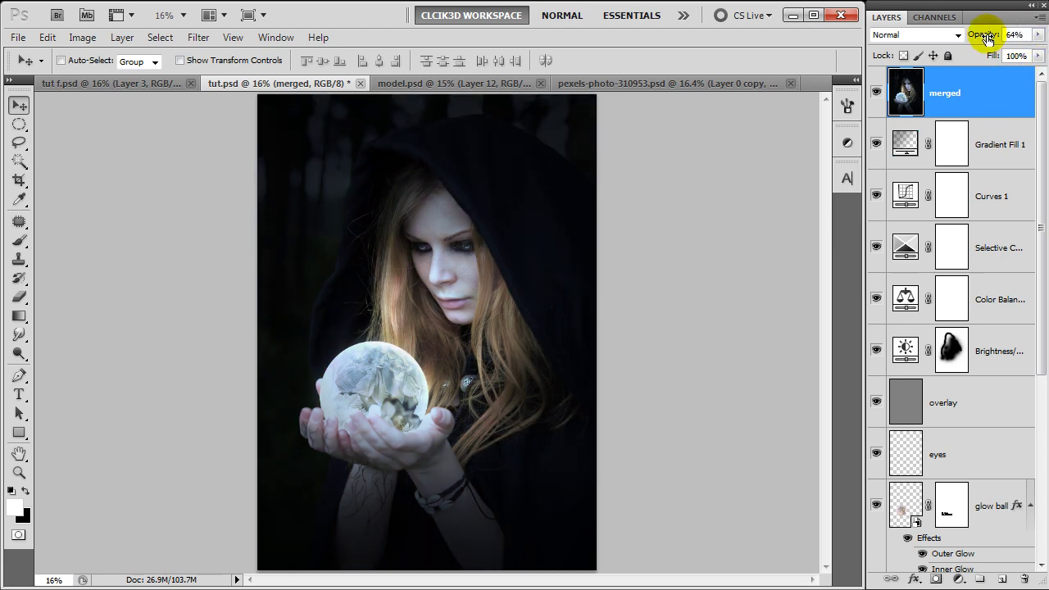
left_click(1004, 90)
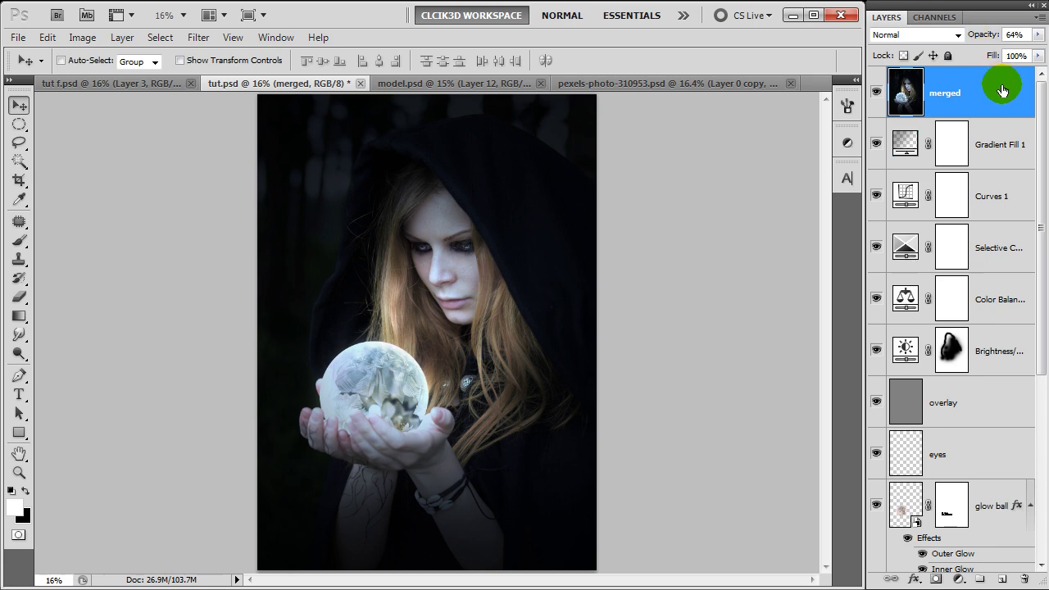
left_click(878, 93)
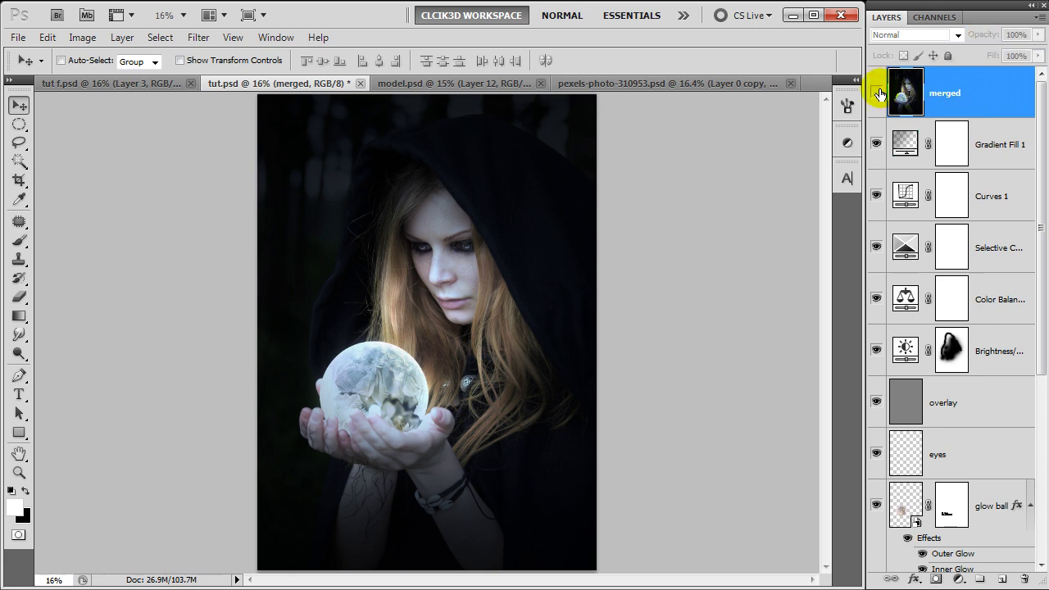
left_click(878, 92)
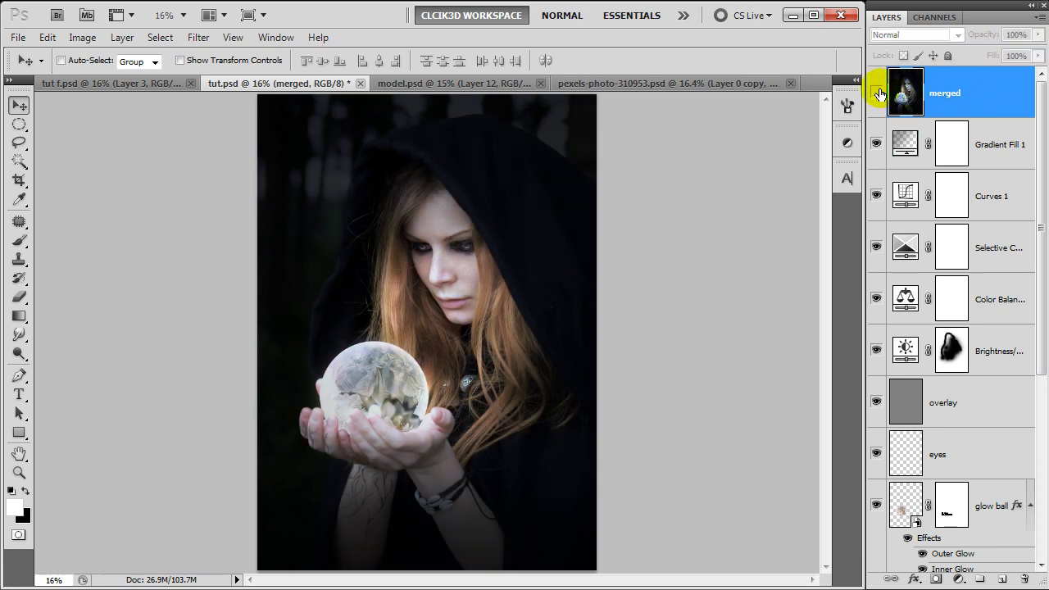
left_click(878, 93)
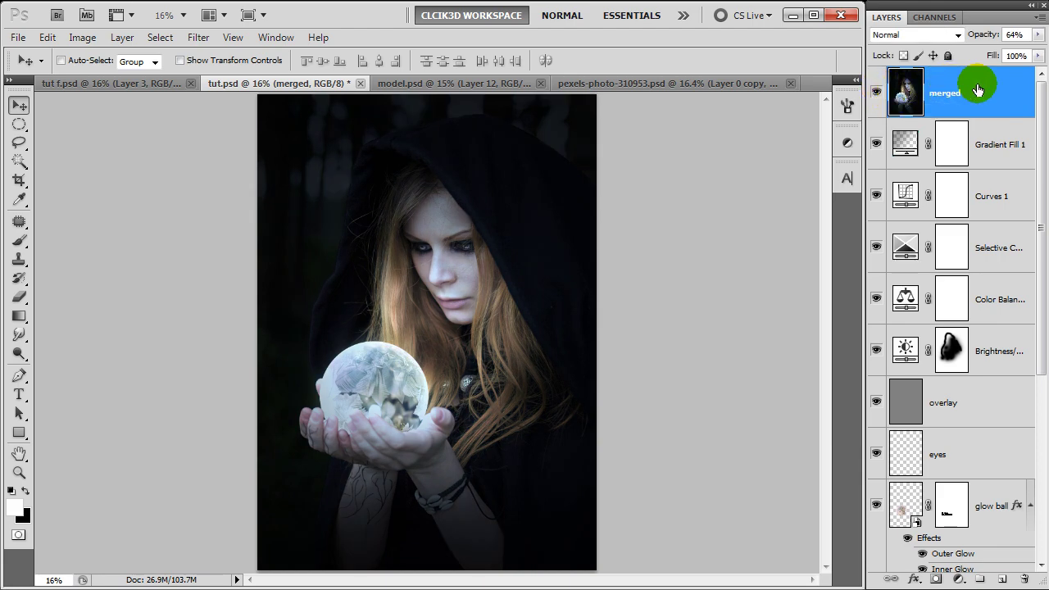
Add a new empty layer named 'glow' above merged.
left_click(1003, 581)
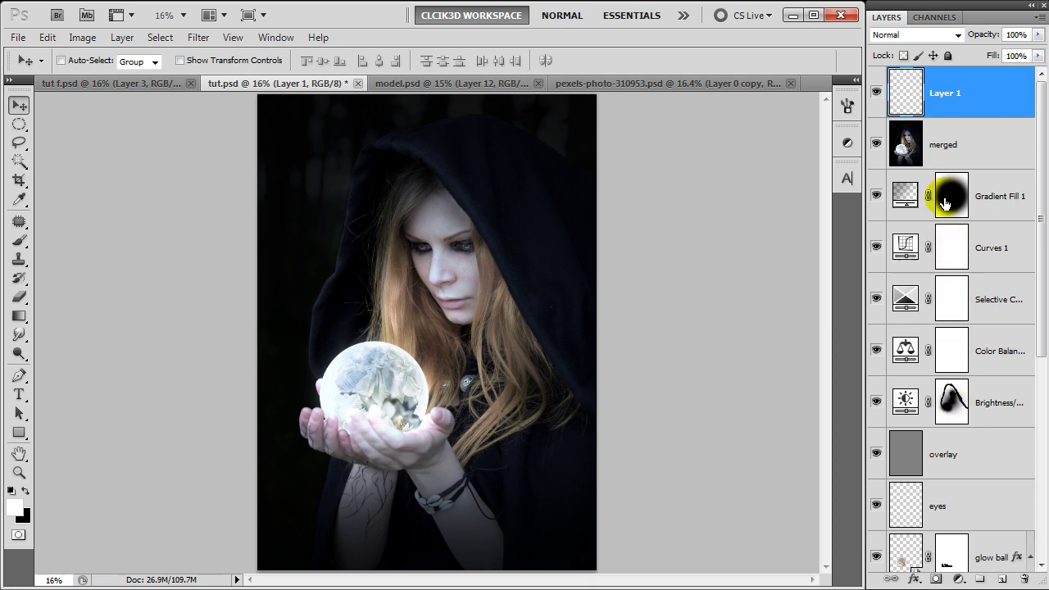
left_click(945, 97)
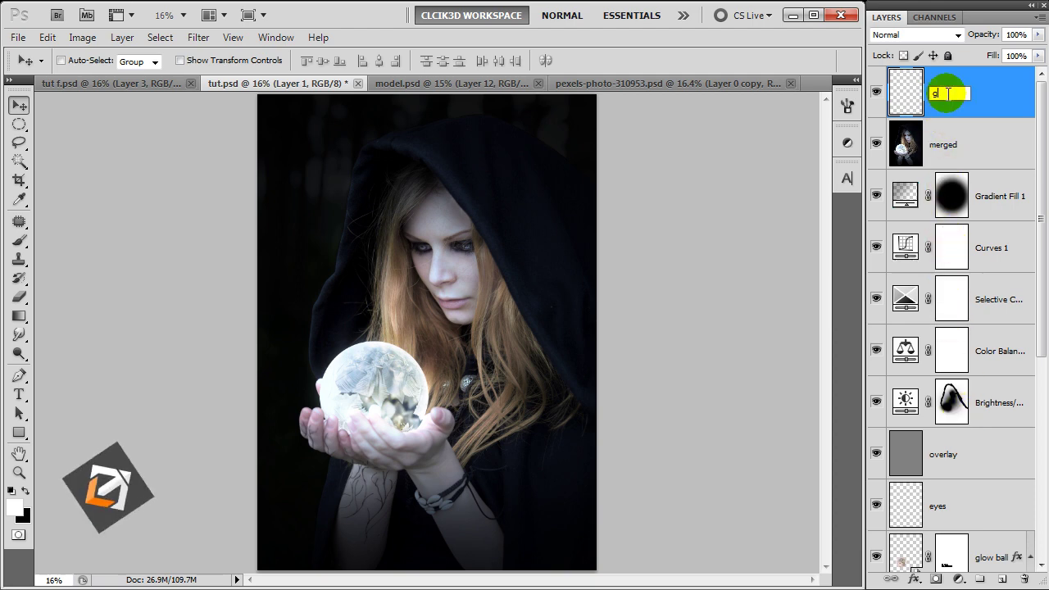
type("glow")
key("Return")
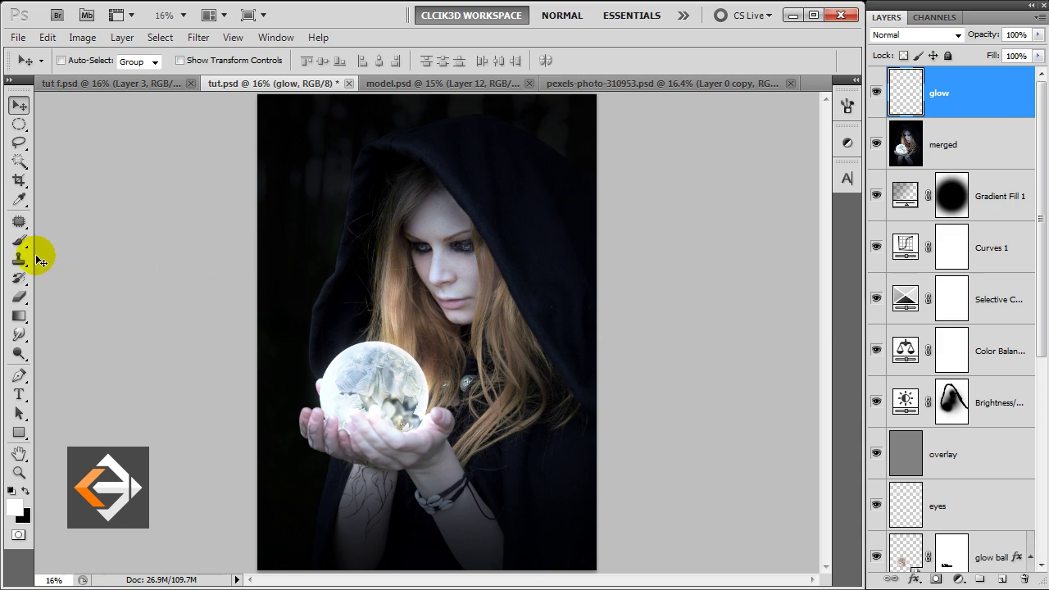
left_click(18, 240)
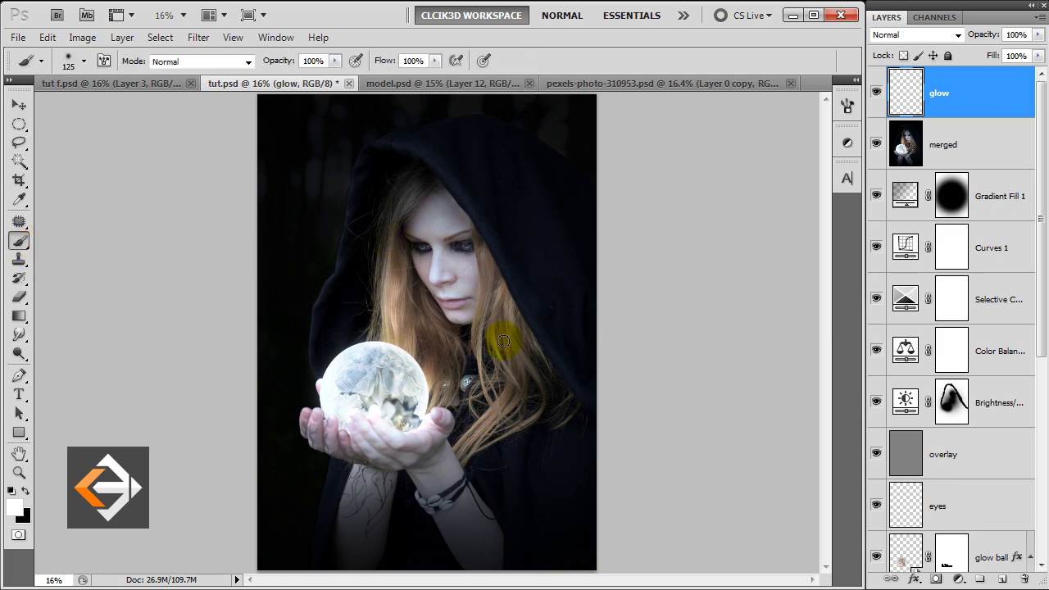
Zoom in on the face, lower brush flow to 6%, and paint faint white glow over the brow.
left_click_drag(532, 339, 652, 441)
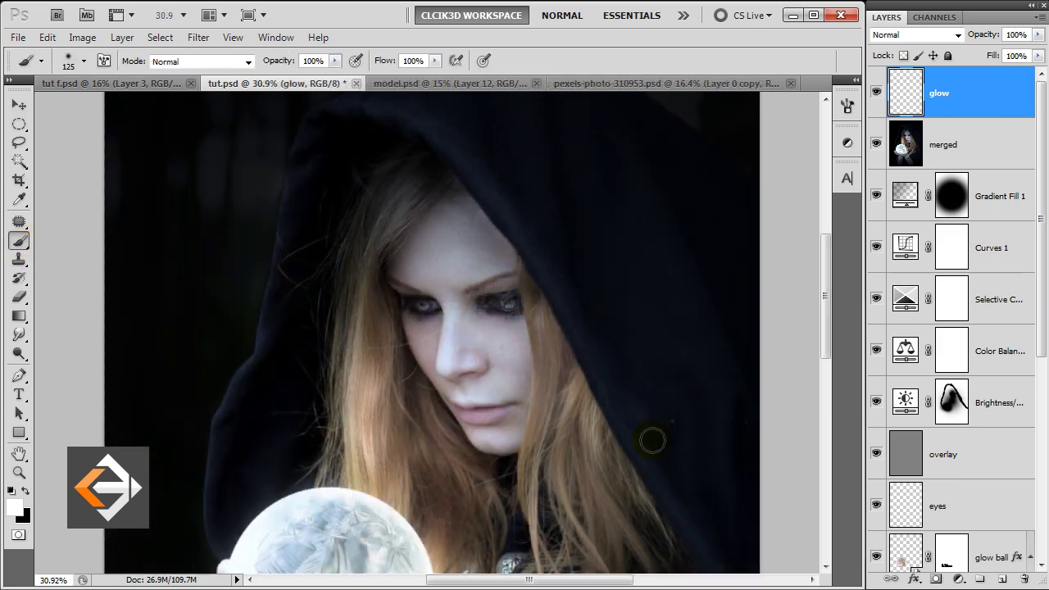
left_click(436, 61)
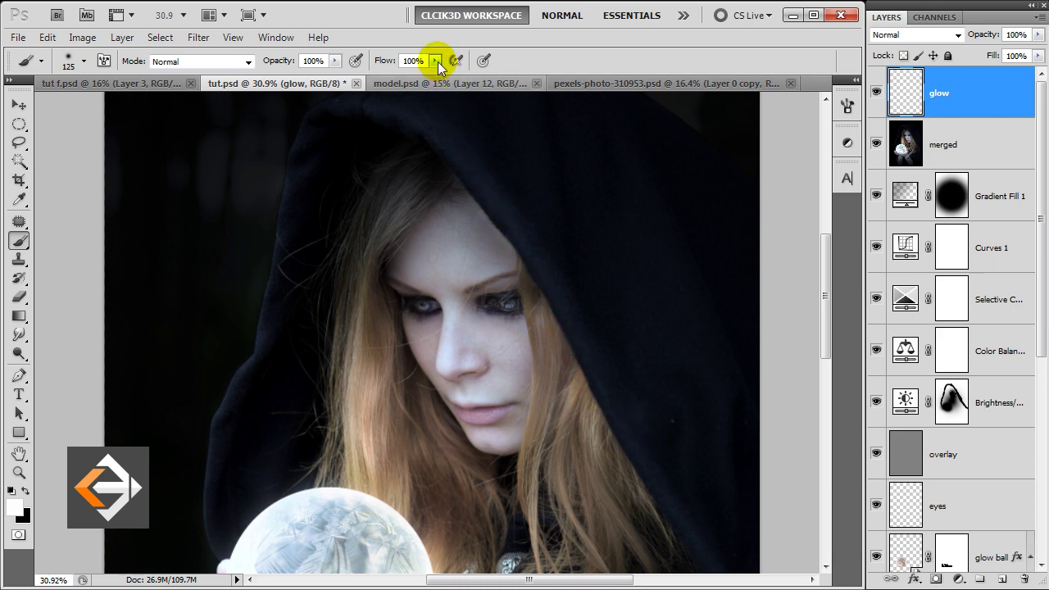
left_click_drag(375, 73, 361, 76)
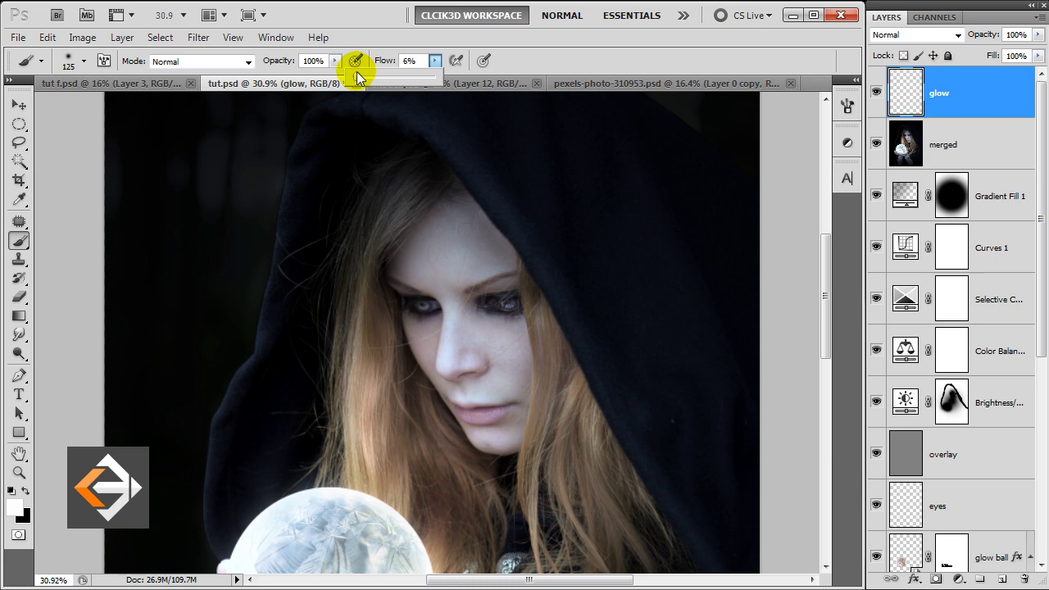
key("bracketright")
mouse_move(445, 304)
left_mouse_down()
mouse_move(453, 332)
mouse_move(461, 293)
mouse_move(438, 276)
mouse_move(450, 273)
left_mouse_up()
key("bracketright")
key("bracketright")
key("bracketright")
key("bracketleft")
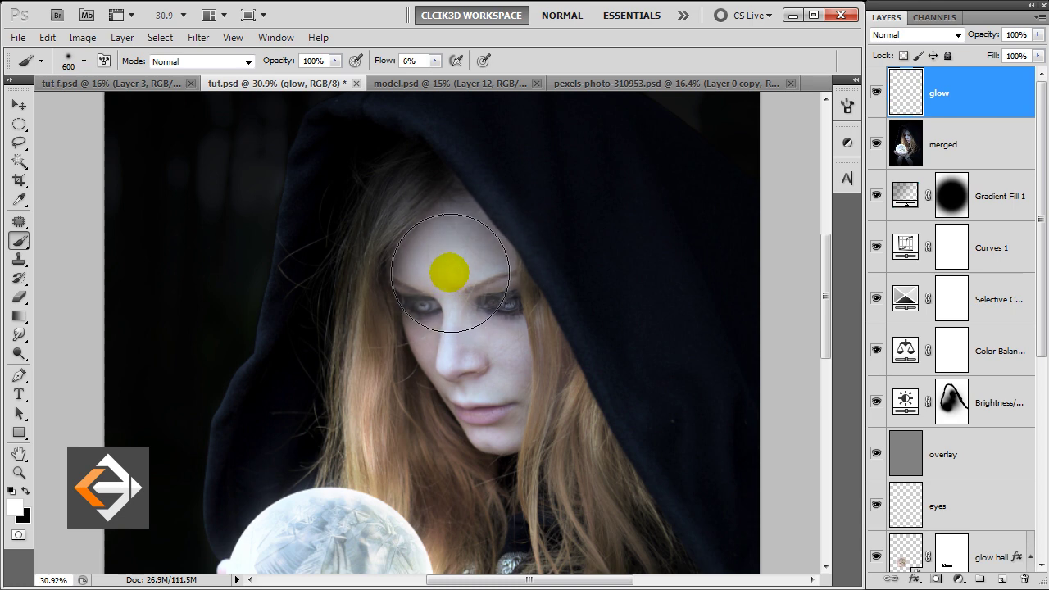
left_click_drag(449, 271, 393, 270)
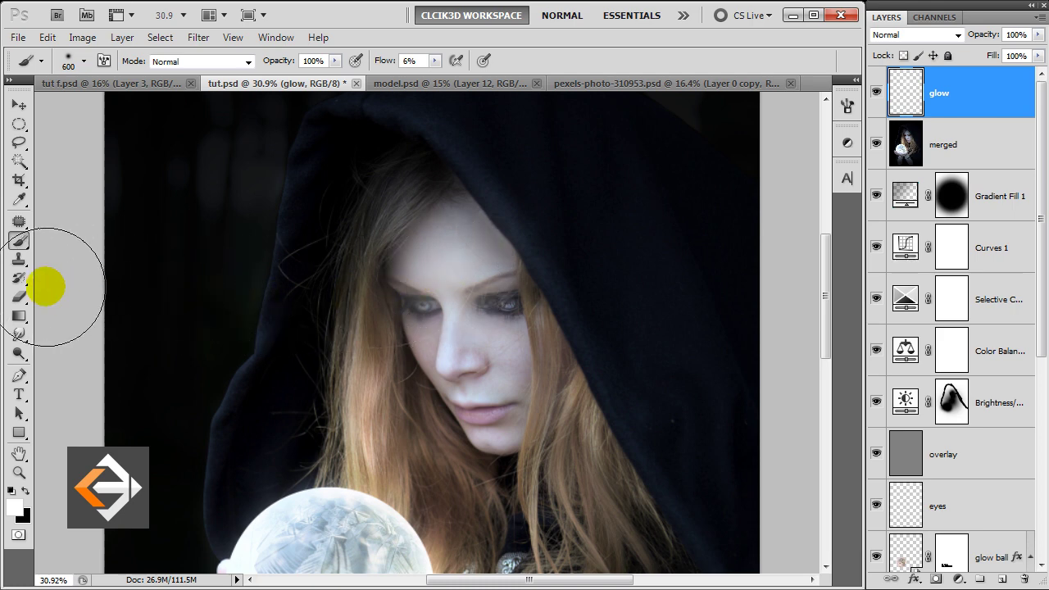
Erase the glow back off both eyes with the Eraser.
left_click(28, 291)
mouse_move(476, 321)
left_mouse_down()
mouse_move(491, 312)
mouse_move(497, 322)
left_mouse_up()
key("bracketright")
key("bracketleft")
mouse_move(406, 324)
left_mouse_down()
mouse_move(507, 306)
mouse_move(516, 315)
mouse_move(429, 325)
left_mouse_up()
Paint faint glow beside the eye and around the nose tip with the brush.
left_click(29, 242)
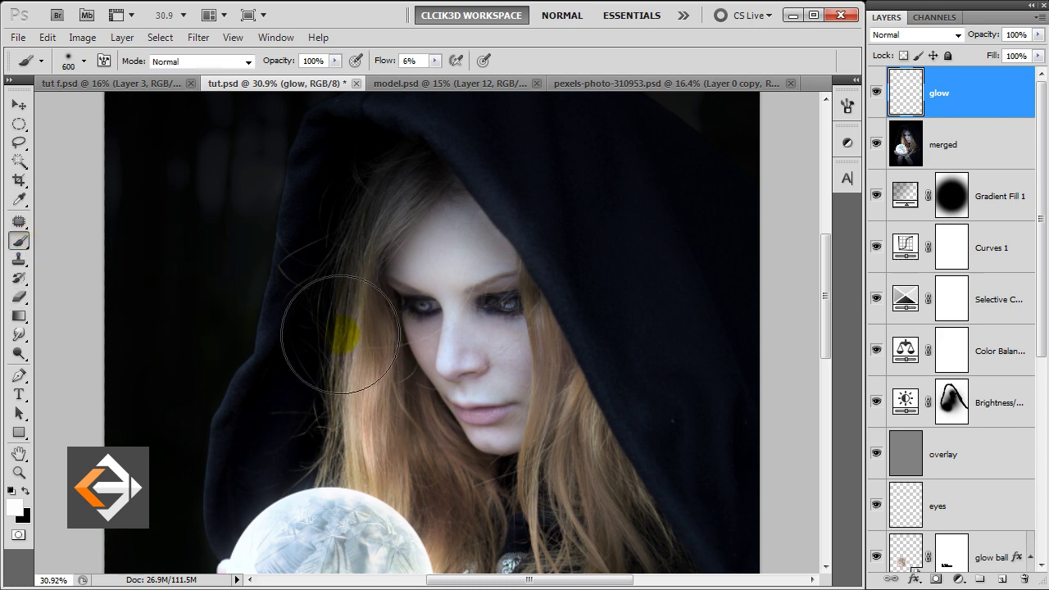
left_click(483, 333)
mouse_move(483, 334)
left_mouse_down()
mouse_move(452, 314)
mouse_move(450, 373)
left_mouse_up()
key("bracketleft")
key("bracketleft")
key("bracketleft")
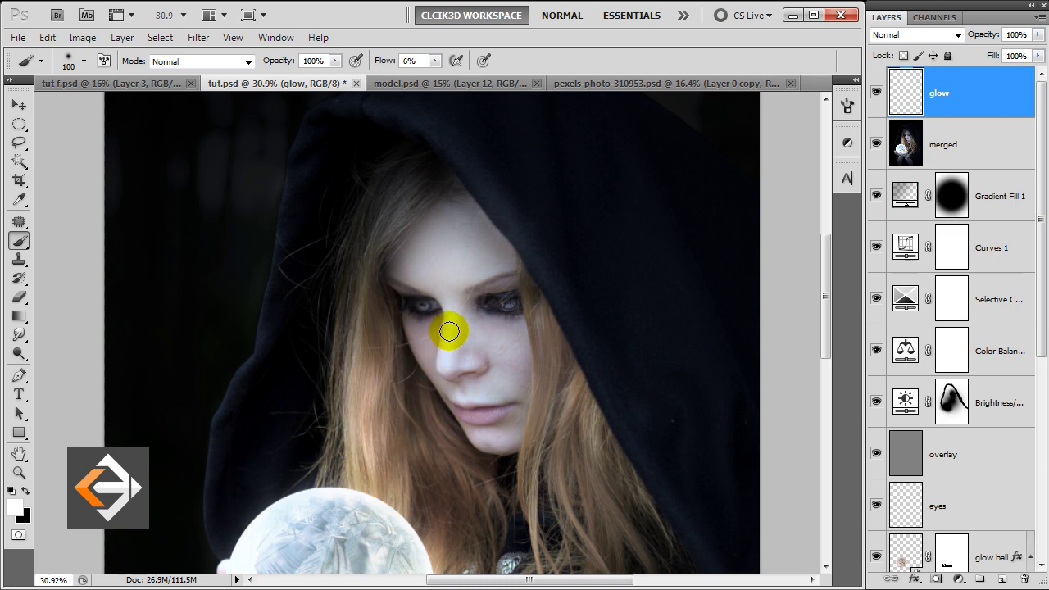
key("bracketleft")
mouse_move(448, 372)
left_mouse_down()
mouse_move(476, 373)
mouse_move(472, 364)
mouse_move(453, 375)
left_mouse_up()
Paint faint glow onto the lips and resize the brush for the cheeks.
key("bracketleft")
key("bracketleft")
key("bracketleft")
key("bracketright")
key("bracketright")
key("bracketright")
key("bracketleft")
key("bracketleft")
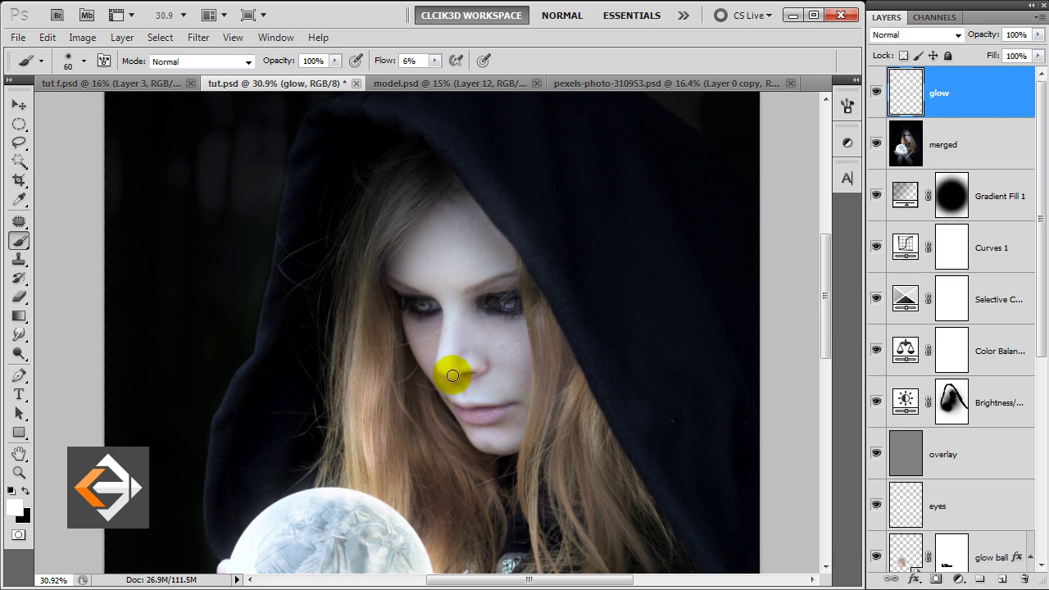
left_click_drag(456, 373, 473, 400)
key("bracketright")
key("bracketright")
key("bracketright")
key("bracketright")
key("bracketleft")
key("bracketleft")
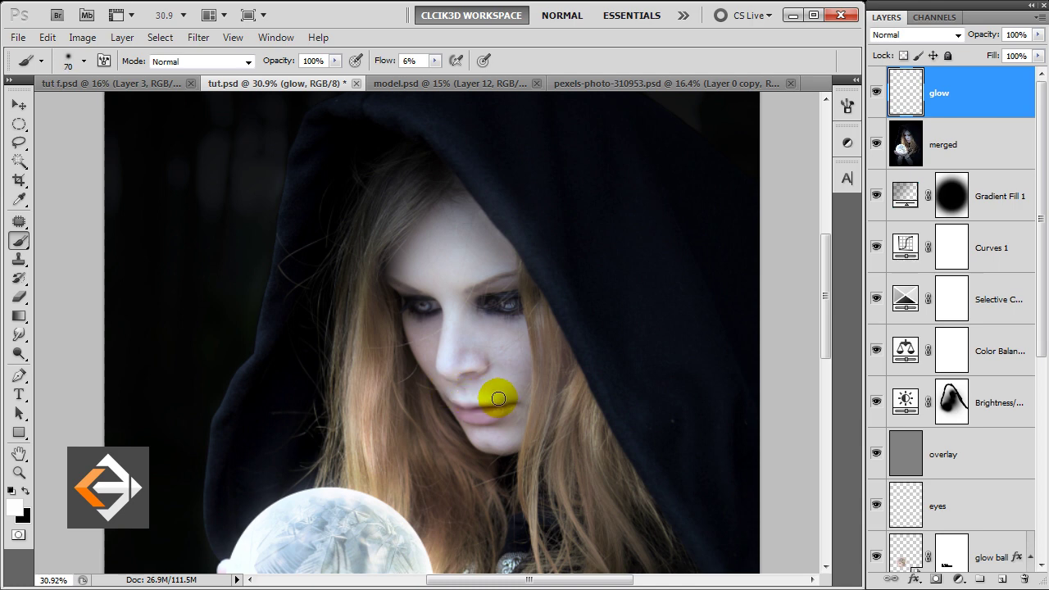
key("bracketright")
key("bracketright")
key("bracketright")
key("bracketright")
key("bracketright")
key("bracketright")
key("bracketright")
key("bracketleft")
key("bracketleft")
key("bracketleft")
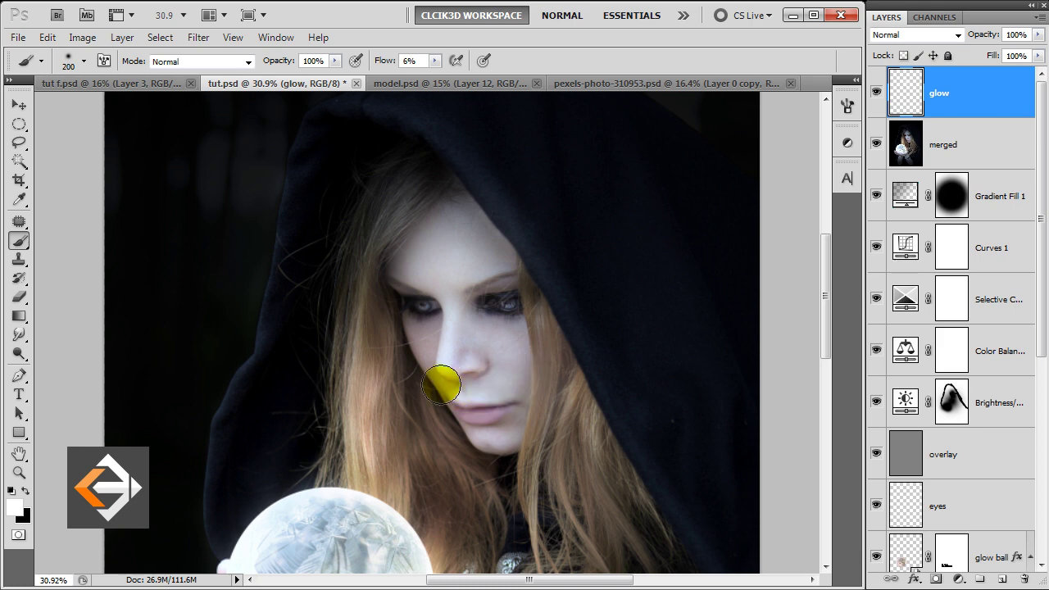
key("bracketright")
key("bracketright")
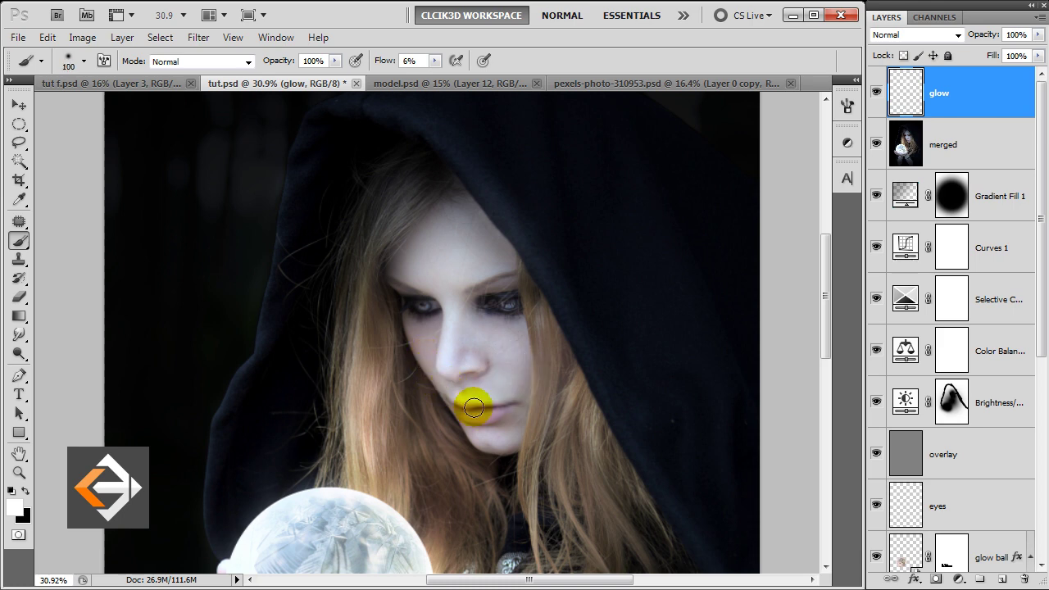
key("bracketright")
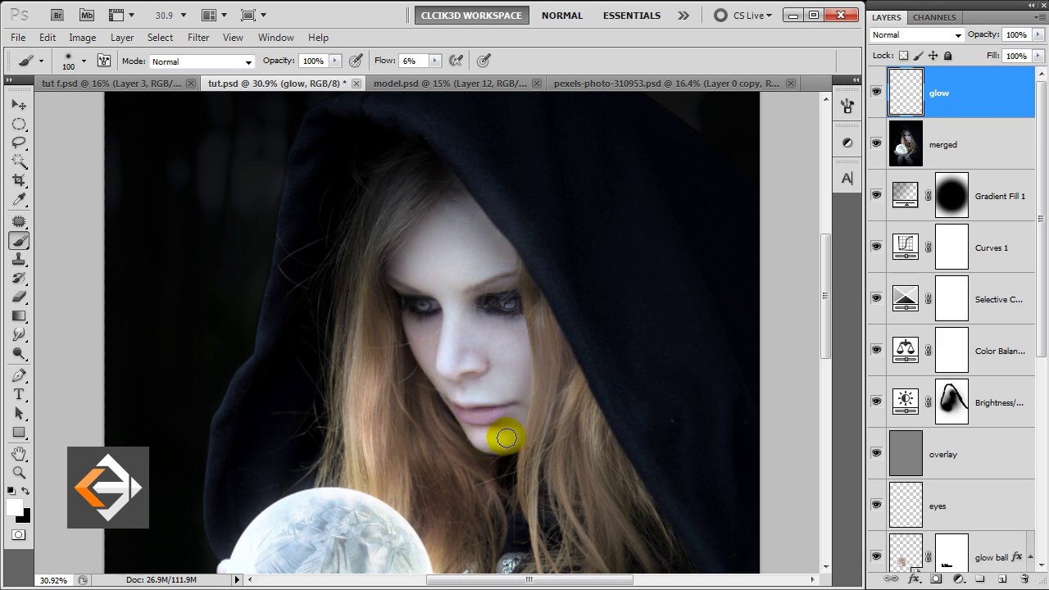
key("bracketleft")
key("bracketleft")
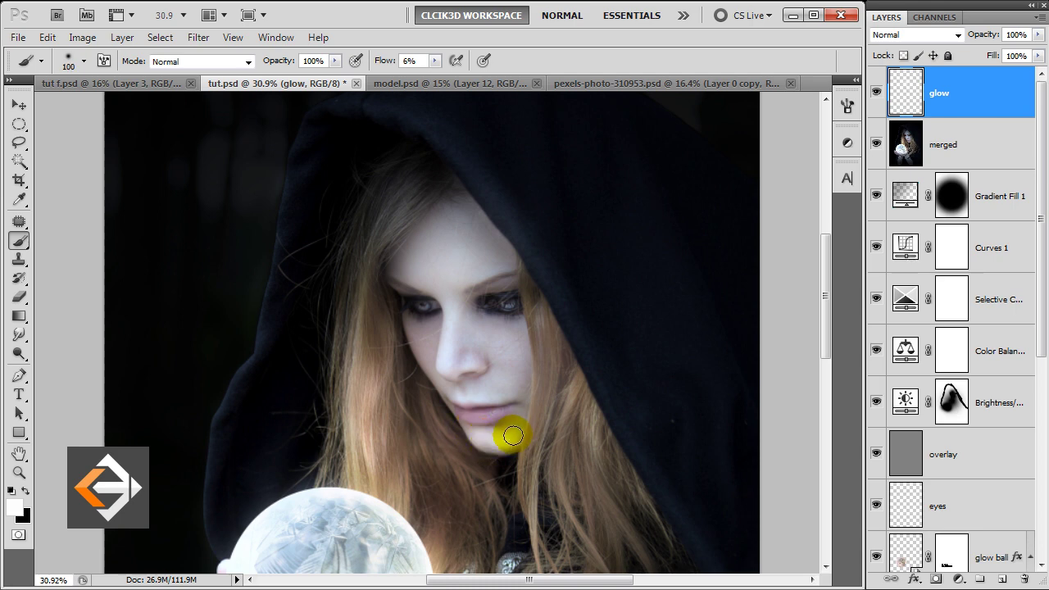
key("v")
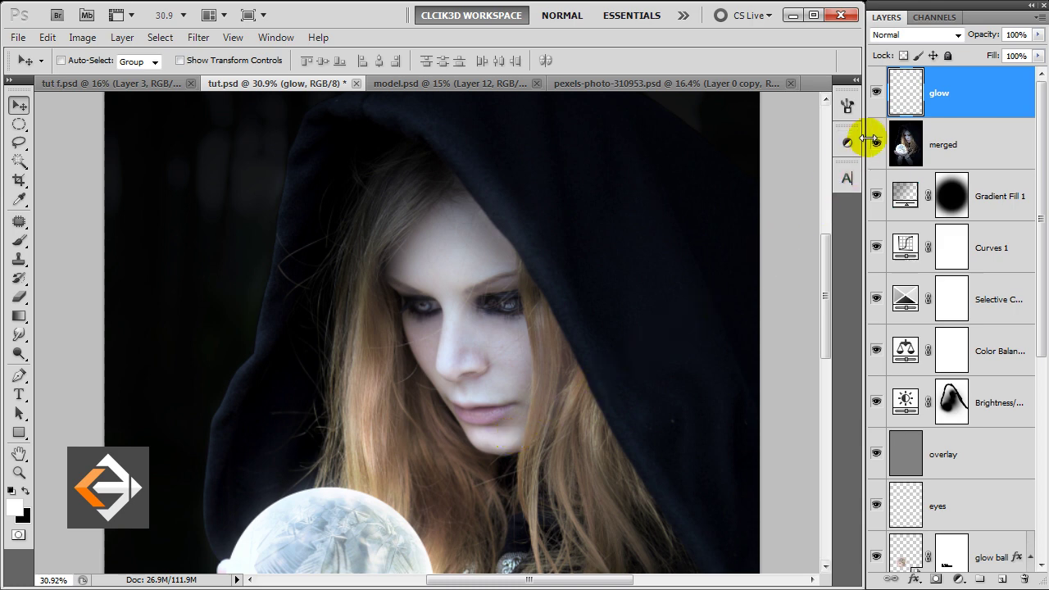
Compare the glow layer on and off, then add a new layer named hood.
left_click(877, 94)
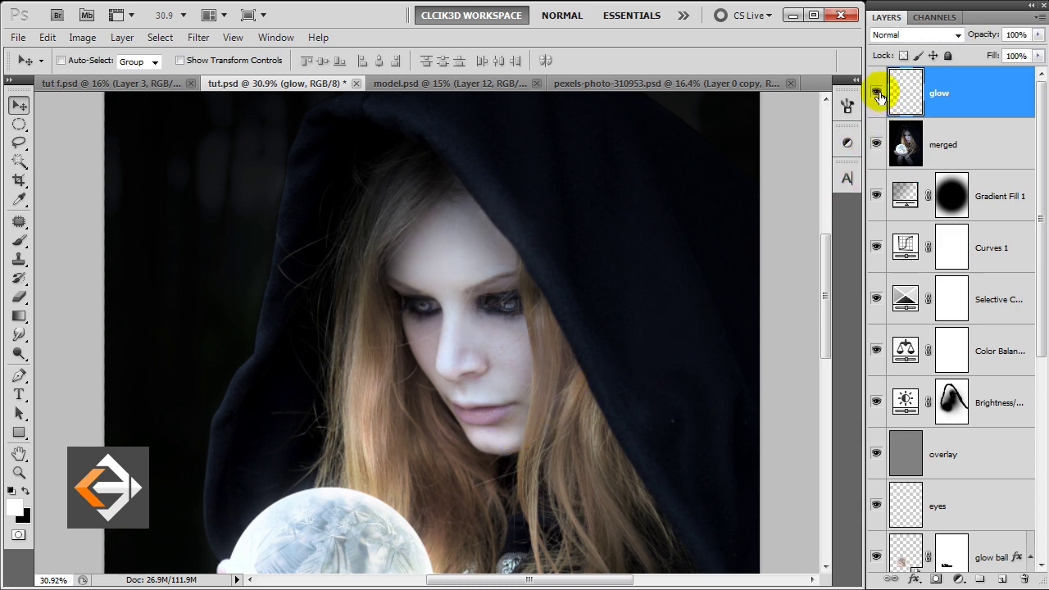
left_click(877, 93)
left_click(878, 94)
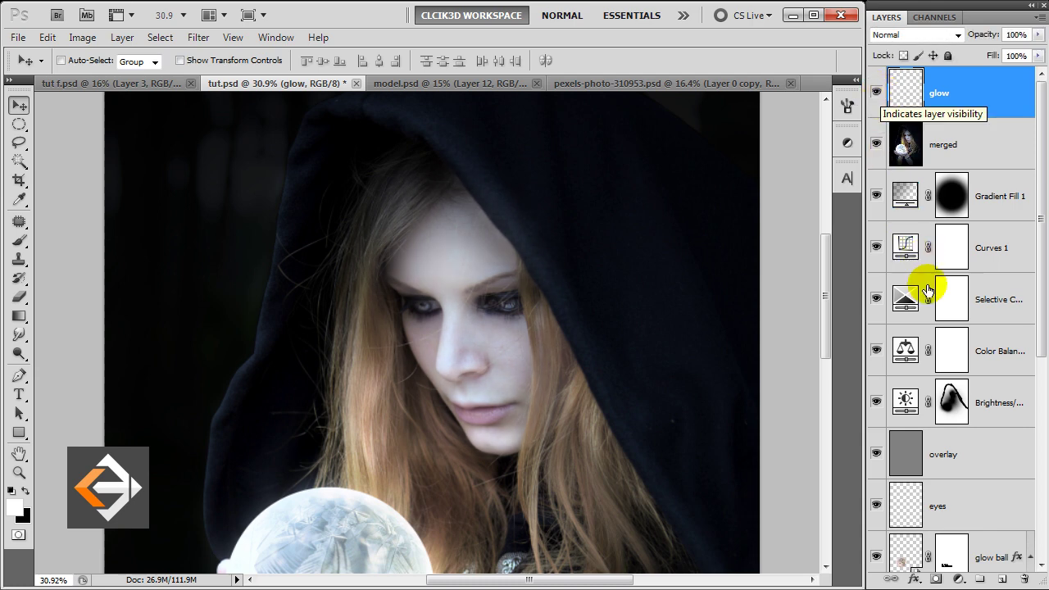
left_click(1002, 580)
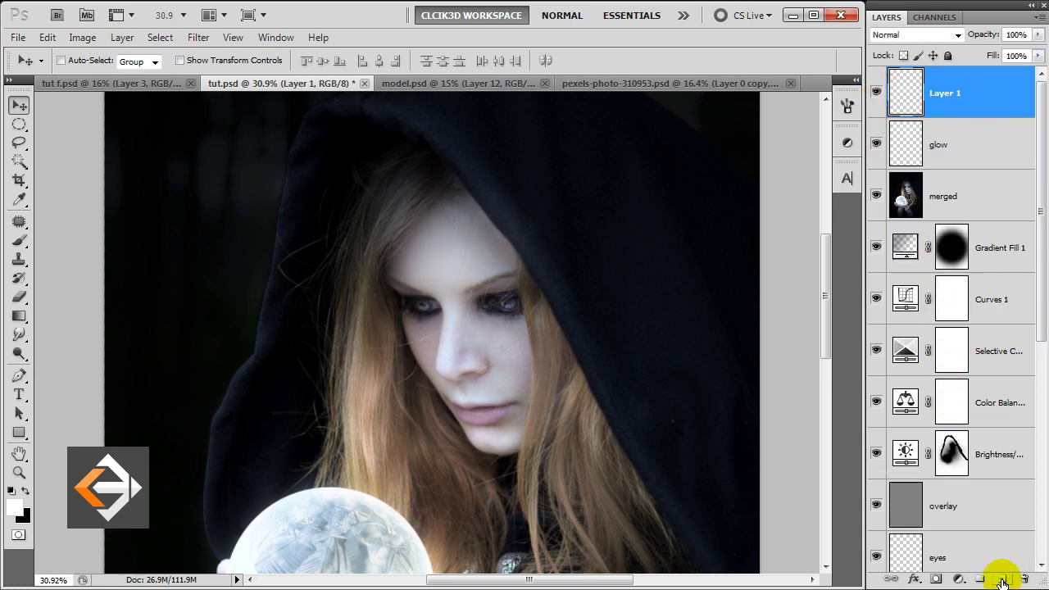
left_click(953, 100)
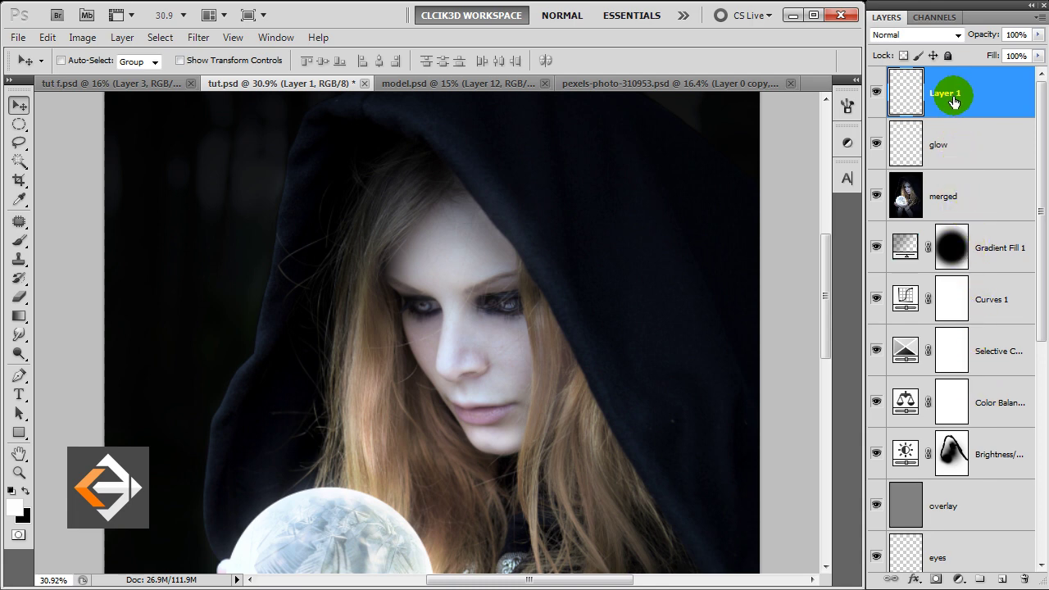
double_click(953, 100)
type("hood")
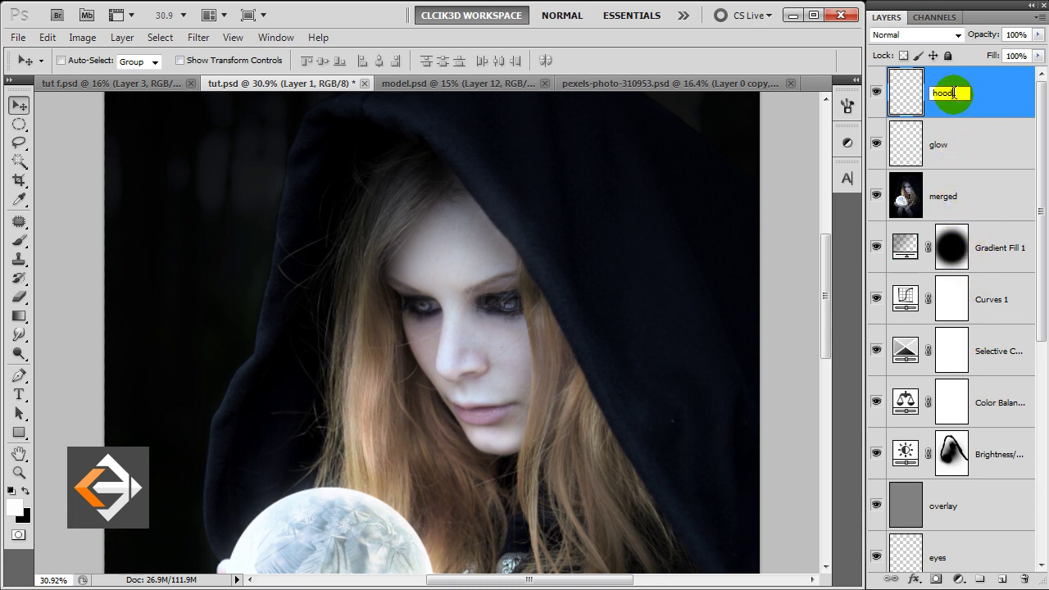
key("Return")
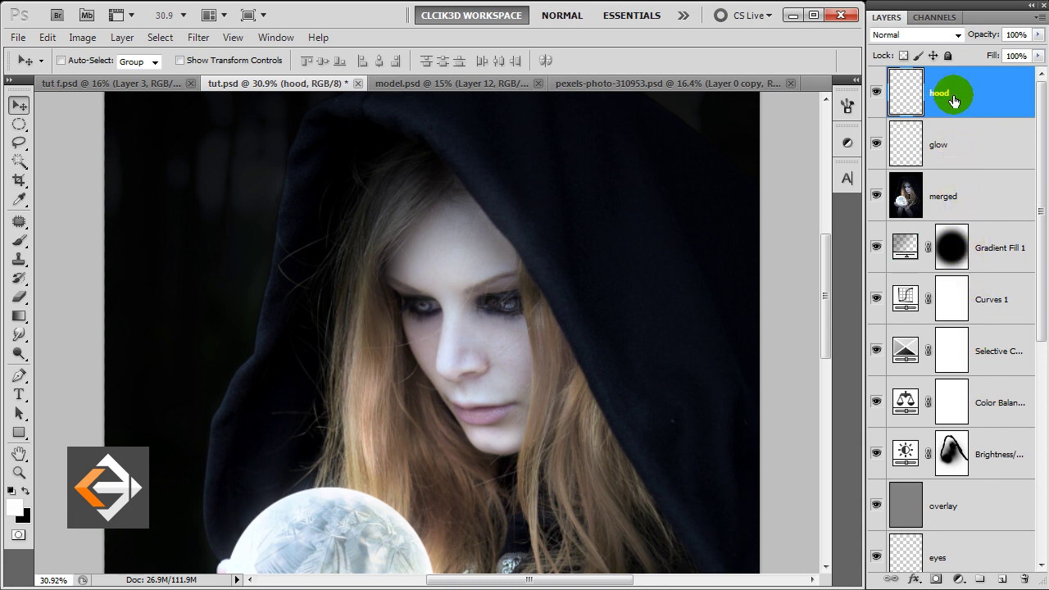
Set the hood layer's opacity to 40% and pick the soft Brush.
left_click(1039, 34)
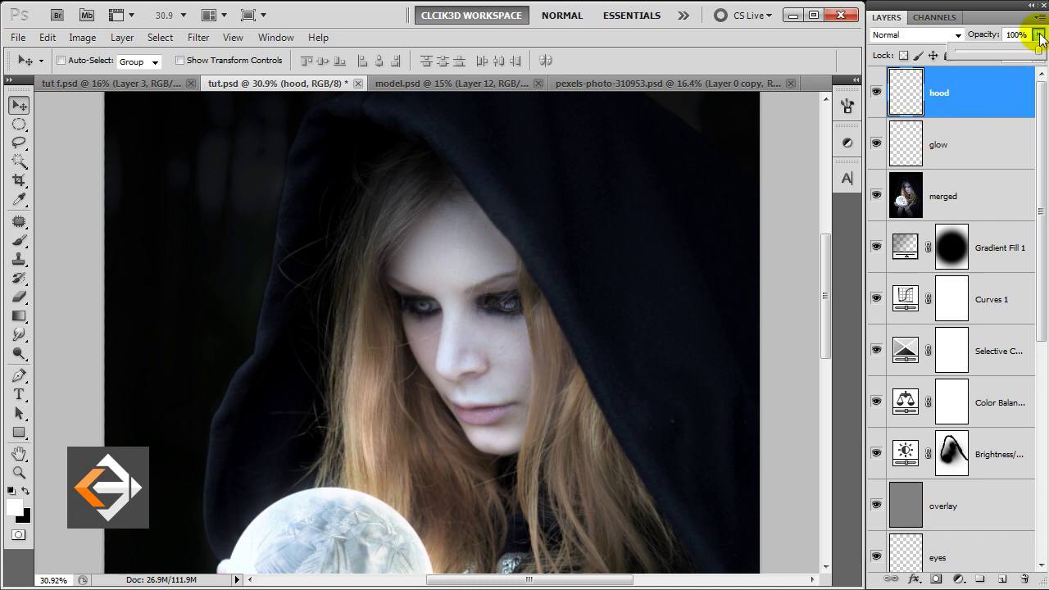
left_click_drag(1036, 53, 989, 53)
left_click(981, 90)
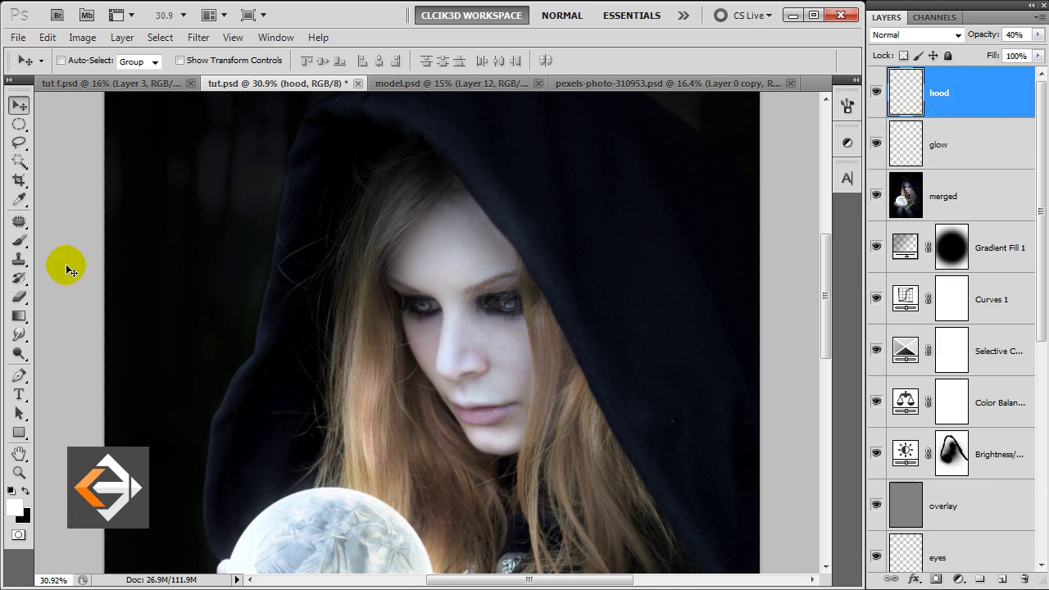
left_click(19, 240)
left_click(361, 298)
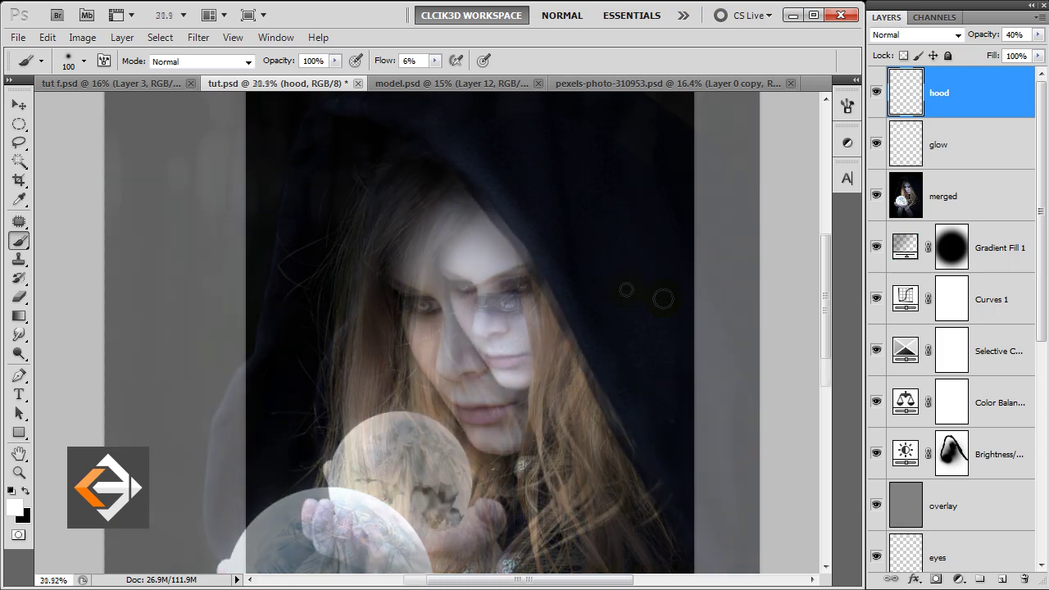
Paint faint soft light along the hood's inner edges and near the orb.
key("bracketright")
key("bracketright")
key("bracketright")
mouse_move(382, 382)
left_mouse_down()
mouse_move(323, 445)
mouse_move(381, 178)
left_mouse_up()
mouse_move(381, 218)
left_mouse_down()
mouse_move(408, 176)
mouse_move(497, 198)
mouse_move(511, 241)
mouse_move(569, 315)
left_mouse_up()
key("bracketright")
left_click_drag(550, 276, 592, 362)
key("bracketleft")
left_click_drag(614, 406, 619, 408)
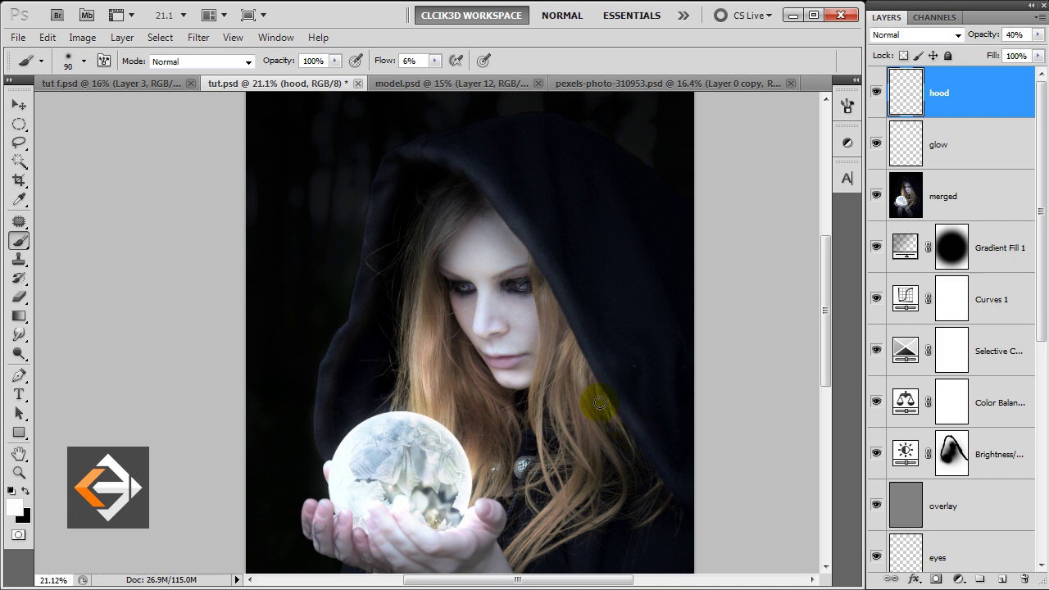
left_click_drag(568, 368, 548, 292)
left_click_drag(402, 186, 437, 190)
left_click_drag(393, 262, 345, 369)
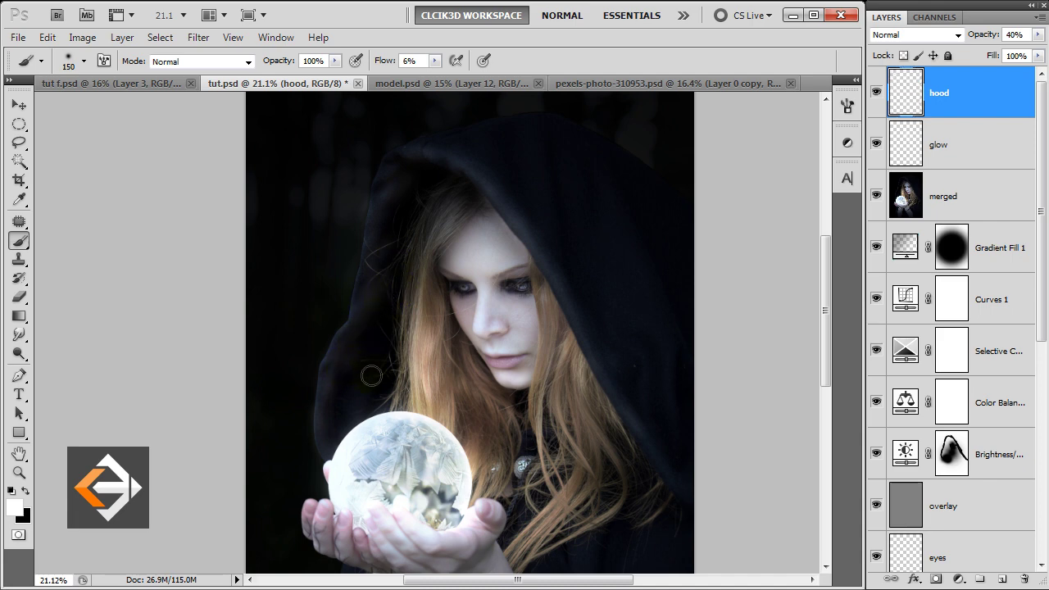
key("bracketleft")
left_click_drag(363, 434, 429, 413)
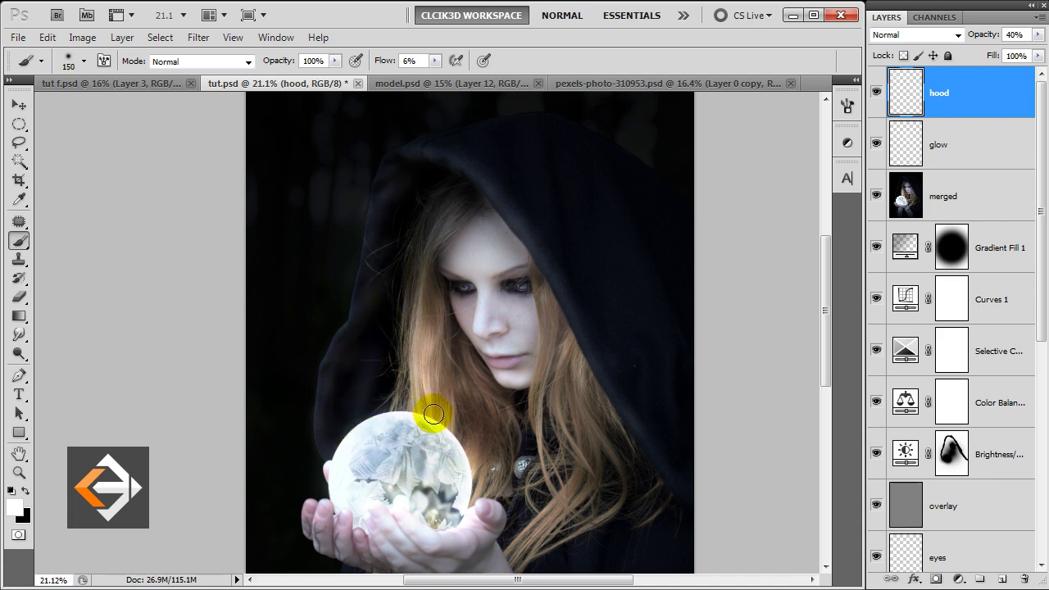
Drop the hood layer to 19% opacity and add light near the orb and hair.
left_click_drag(1039, 34, 974, 54)
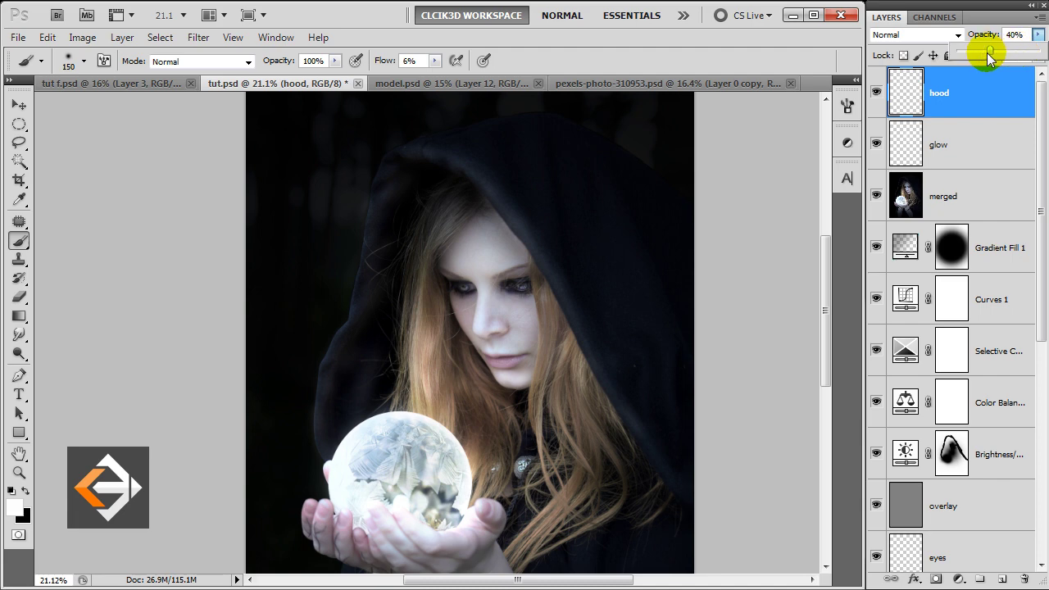
key("bracketright")
key("bracketright")
left_click(362, 405)
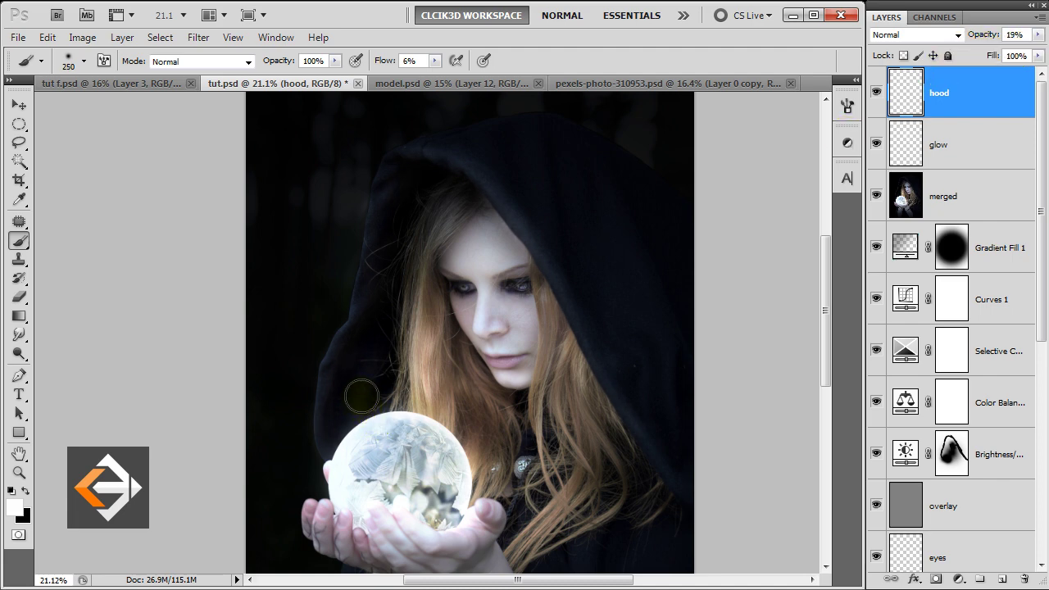
key("bracketleft")
key("bracketleft")
key("bracketright")
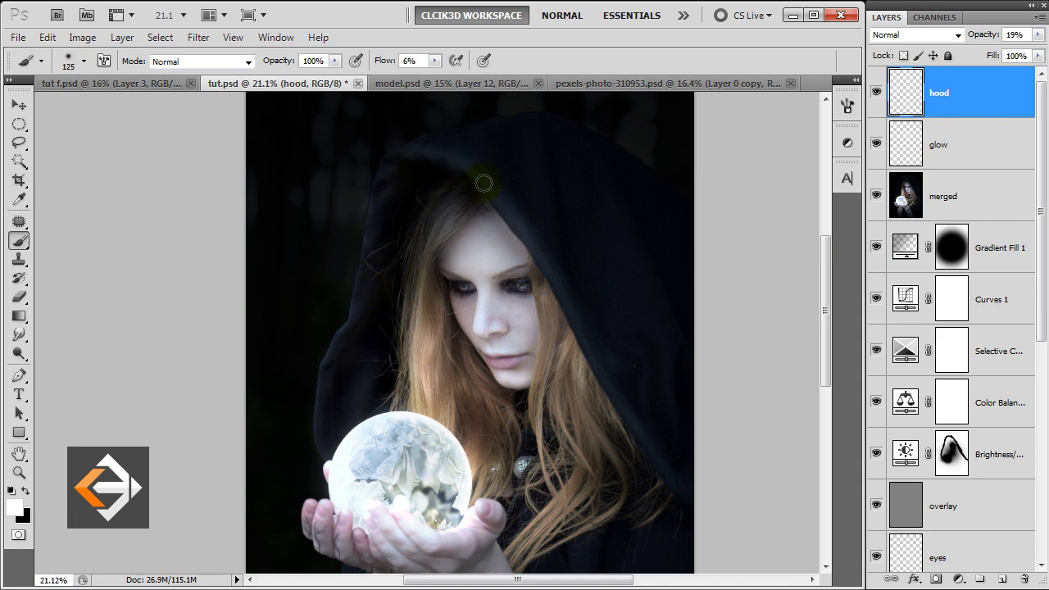
key("bracketleft")
key("bracketleft")
mouse_move(577, 354)
left_mouse_down()
mouse_move(569, 347)
mouse_move(582, 403)
left_mouse_up()
Create the hairs layer above hood and paint one soft light stroke down a strand.
left_click(1002, 578)
double_click(948, 93)
type("hai")
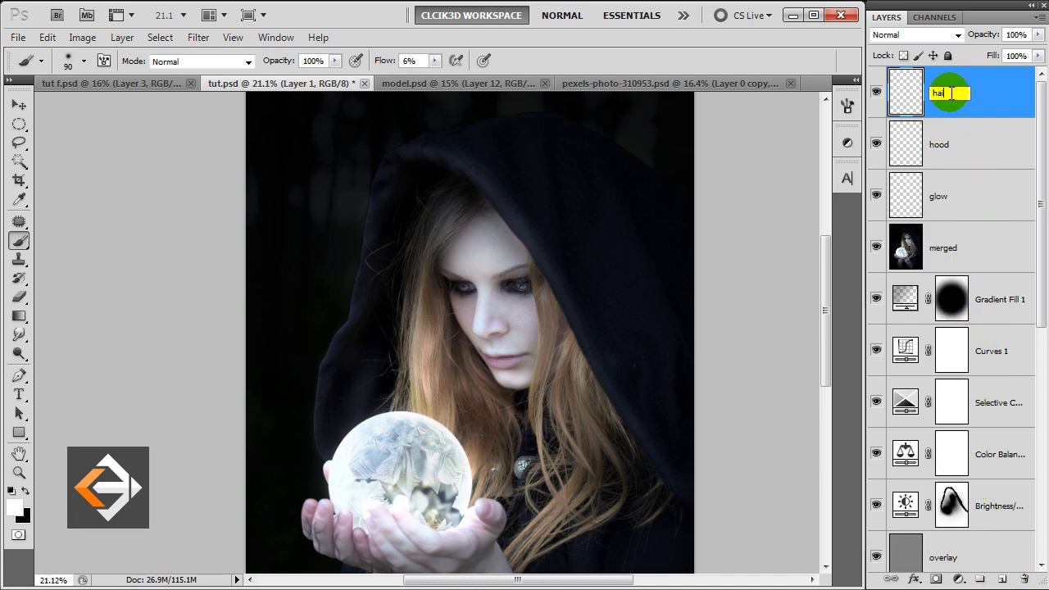
type("rs")
key("Return")
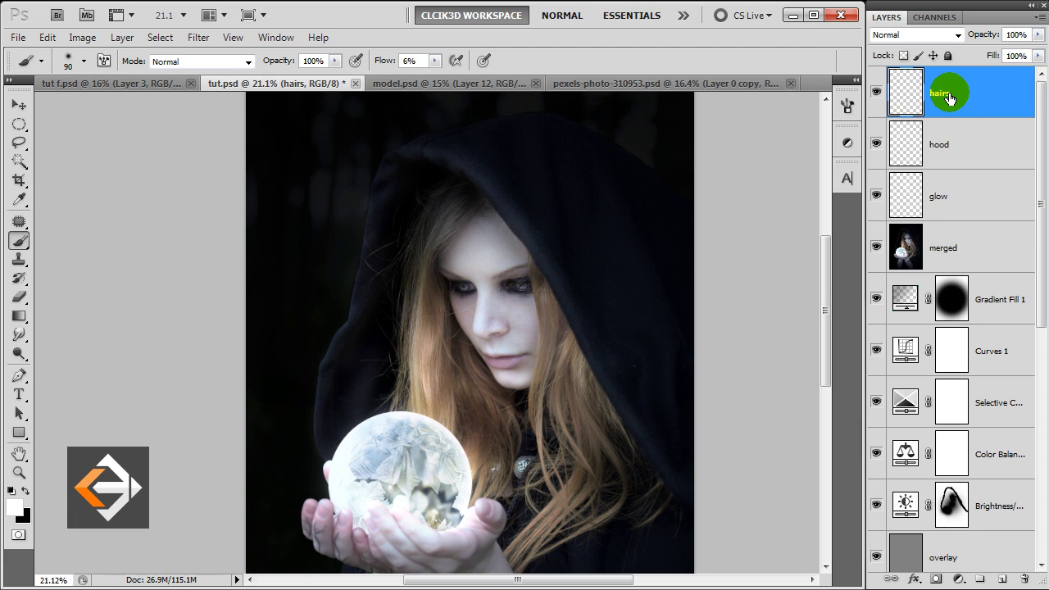
key("bracketright")
key("bracketright")
key("bracketright")
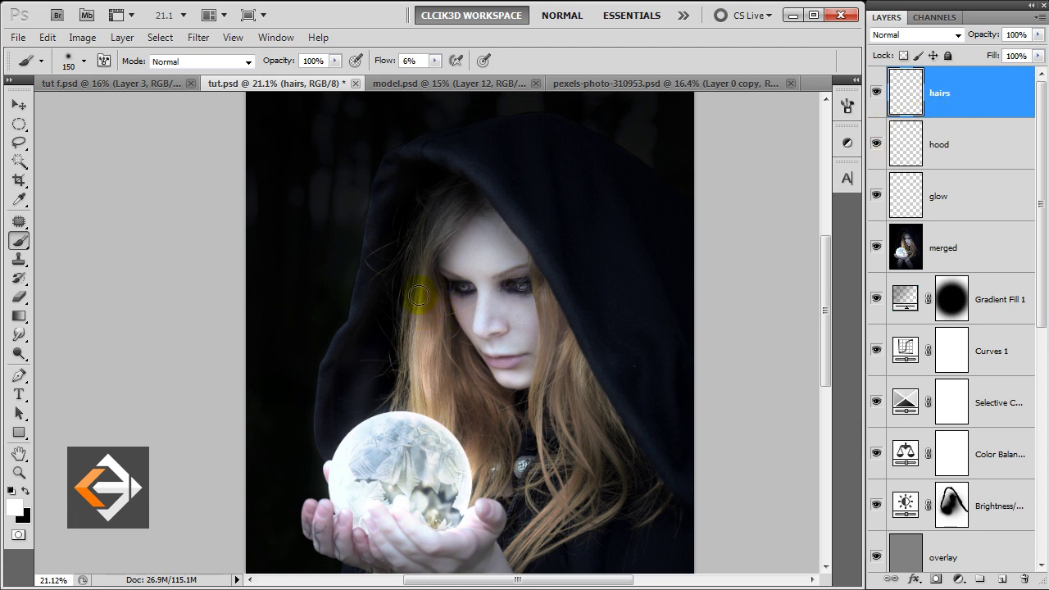
left_click_drag(426, 277, 461, 371)
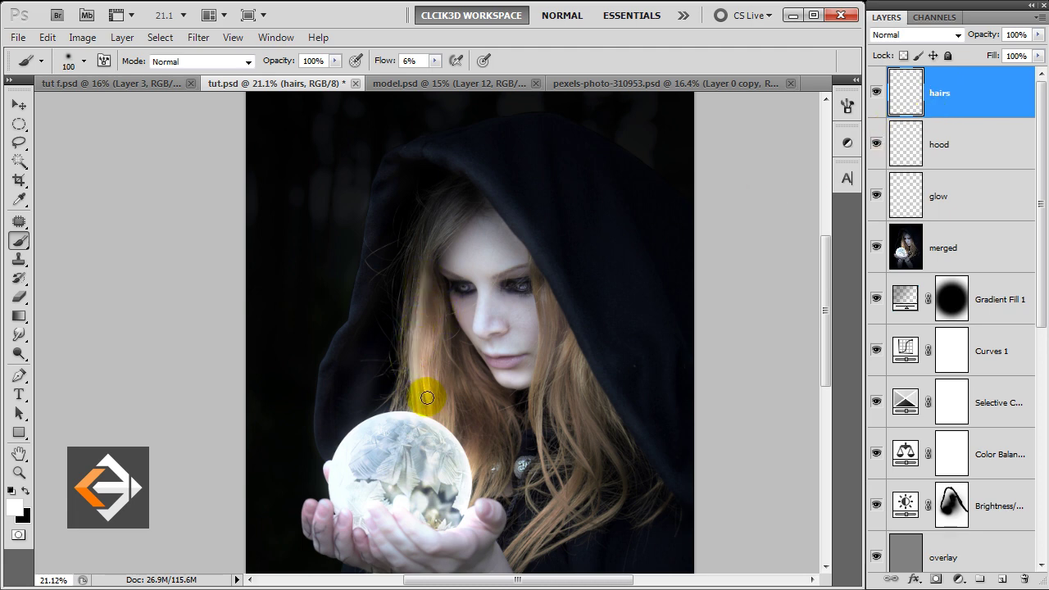
Set the hairs layer to 30% opacity and paint soft light over the lower and right hair.
left_click(1038, 34)
left_click_drag(1031, 51, 980, 51)
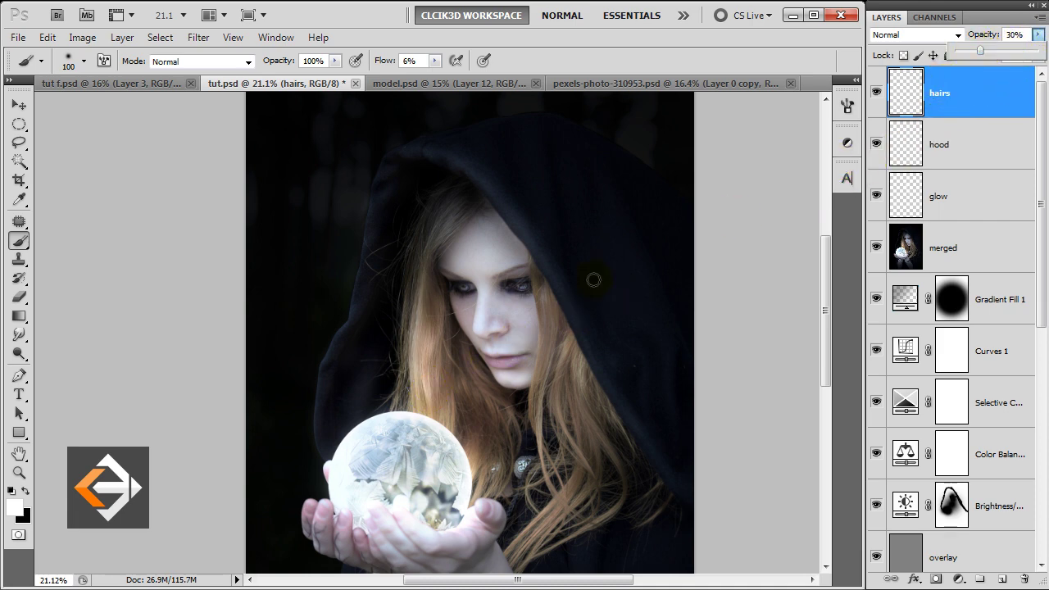
left_click_drag(429, 307, 447, 385)
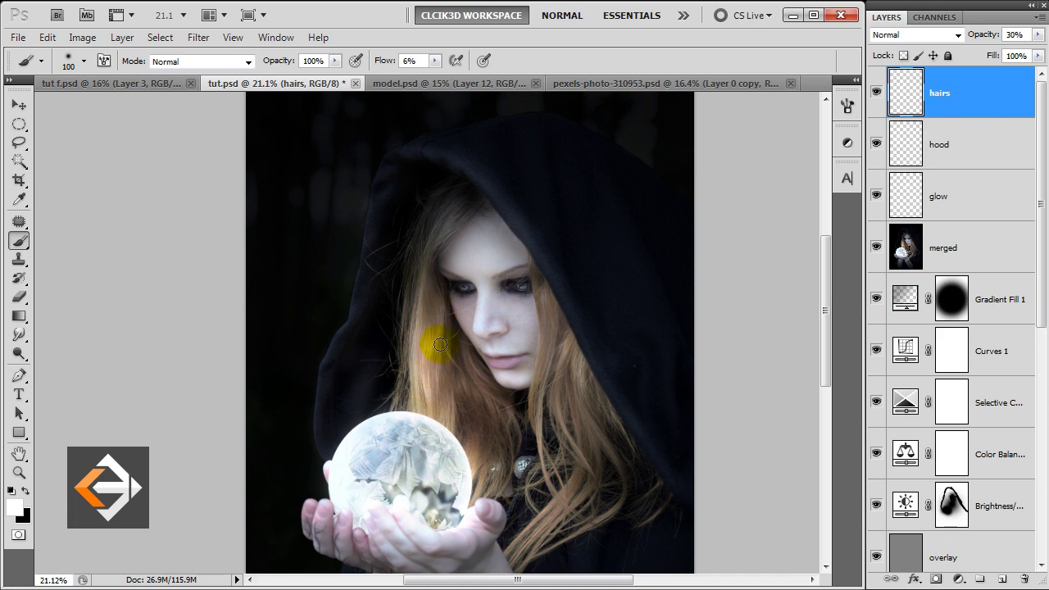
left_click_drag(447, 385, 459, 411)
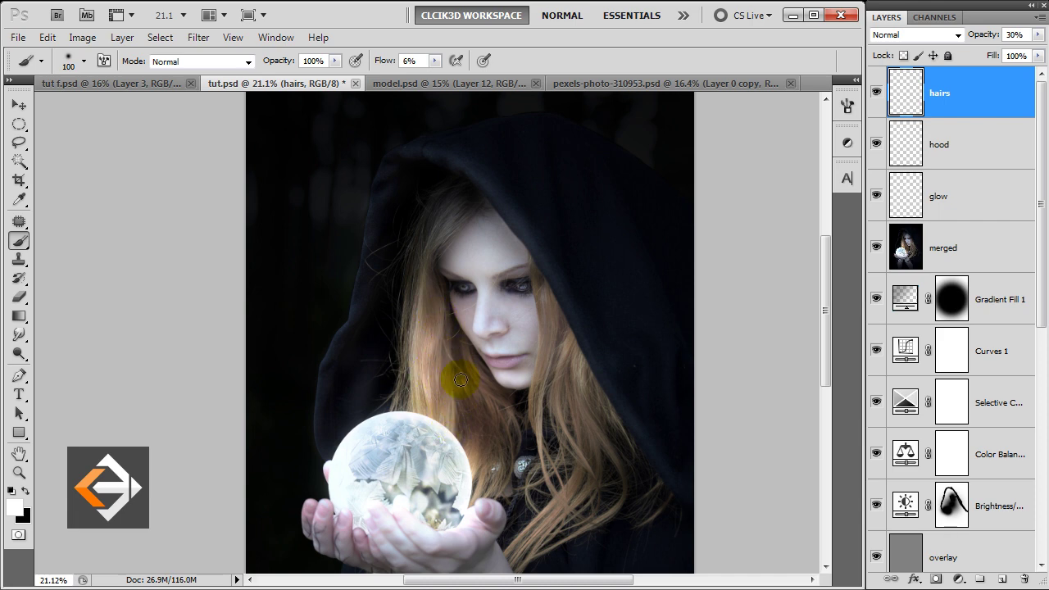
key("bracketleft")
mouse_move(492, 407)
left_mouse_down()
mouse_move(405, 375)
mouse_move(422, 389)
mouse_move(421, 356)
mouse_move(448, 394)
mouse_move(546, 304)
mouse_move(539, 300)
mouse_move(562, 376)
left_mouse_up()
mouse_move(557, 402)
left_mouse_down()
mouse_move(603, 444)
mouse_move(557, 475)
mouse_move(525, 537)
mouse_move(475, 489)
mouse_move(481, 403)
mouse_move(468, 328)
mouse_move(472, 369)
mouse_move(450, 328)
mouse_move(421, 380)
left_mouse_up()
Paint soft strokes through the hair beside the face, then select the glow layer.
mouse_move(415, 336)
left_mouse_down()
mouse_move(427, 274)
mouse_move(422, 342)
mouse_move(457, 227)
mouse_move(414, 247)
mouse_move(443, 220)
mouse_move(439, 232)
left_mouse_up()
key("[")
mouse_move(421, 281)
left_mouse_down()
mouse_move(424, 250)
mouse_move(478, 209)
mouse_move(454, 210)
left_mouse_up()
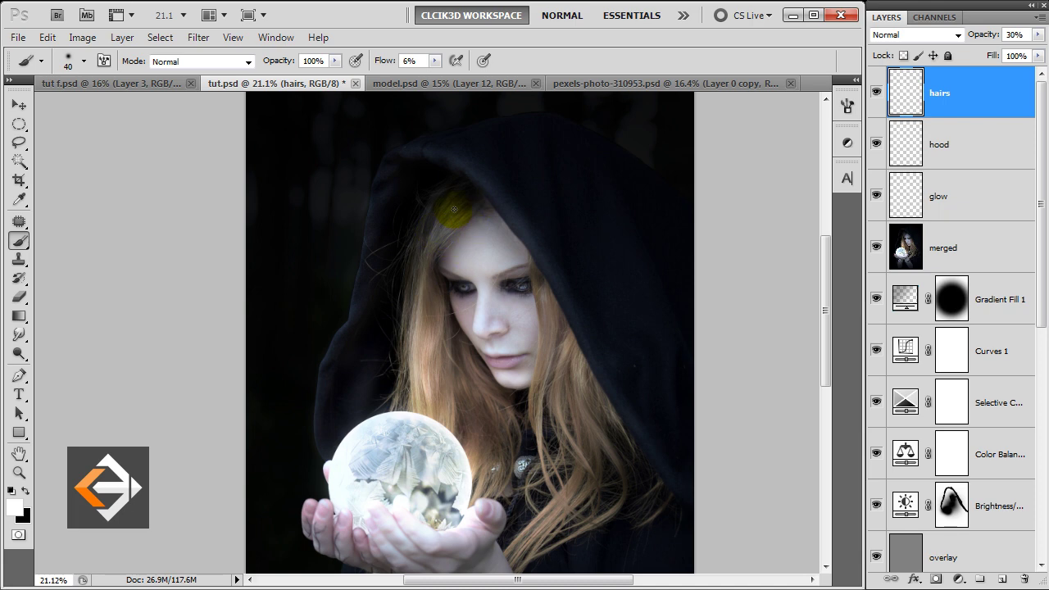
left_click_drag(414, 251, 420, 393)
key("v")
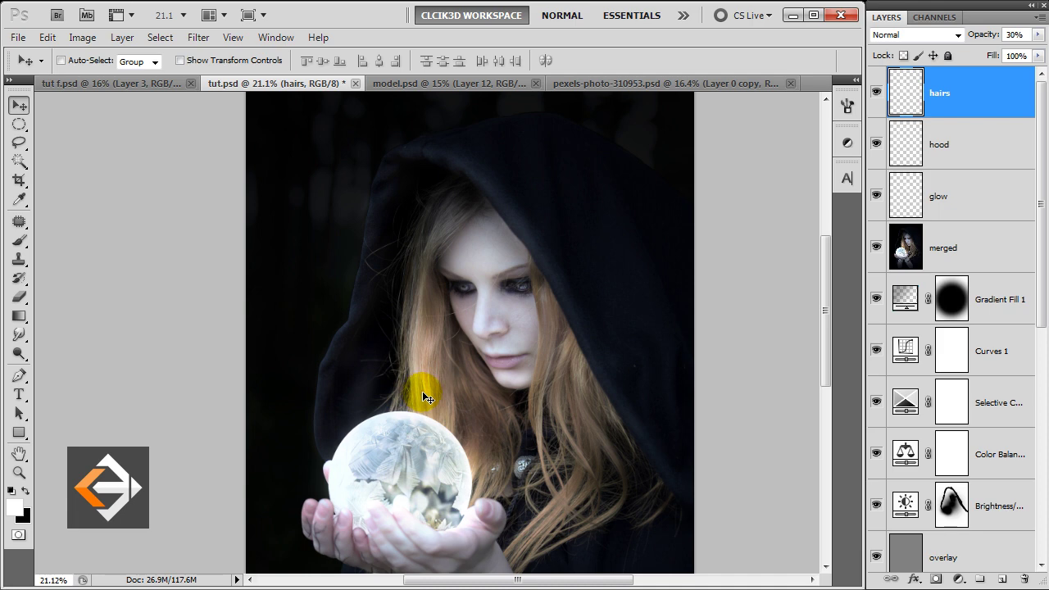
left_click(951, 197)
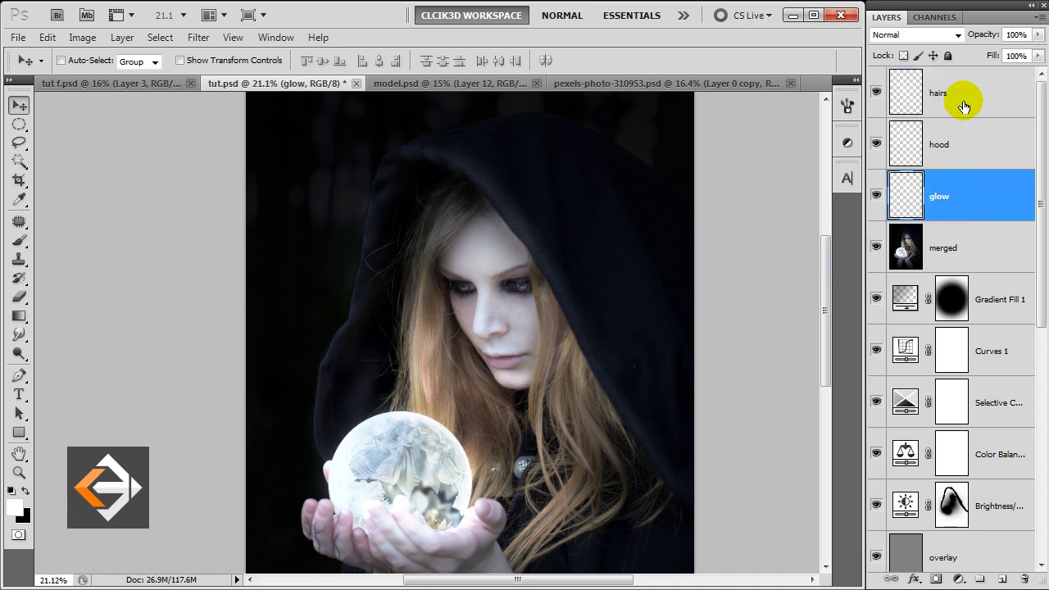
Select glow, hood and hairs, group them with Ctrl+G, and name the group glow.
left_click(965, 107, "shift")
key("ctrl+g")
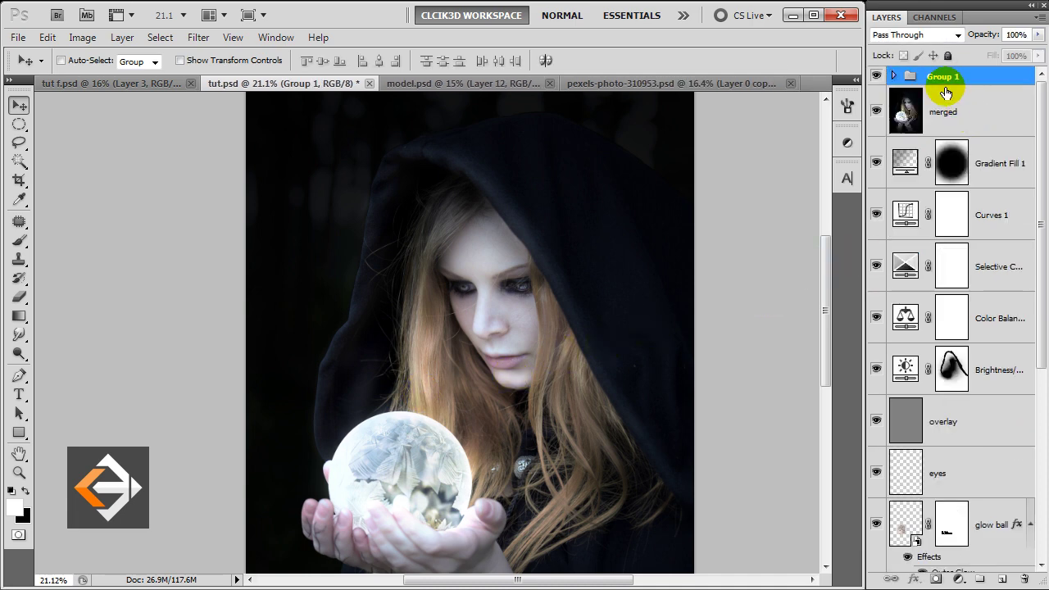
double_click(945, 76)
type("glow")
key("Return")
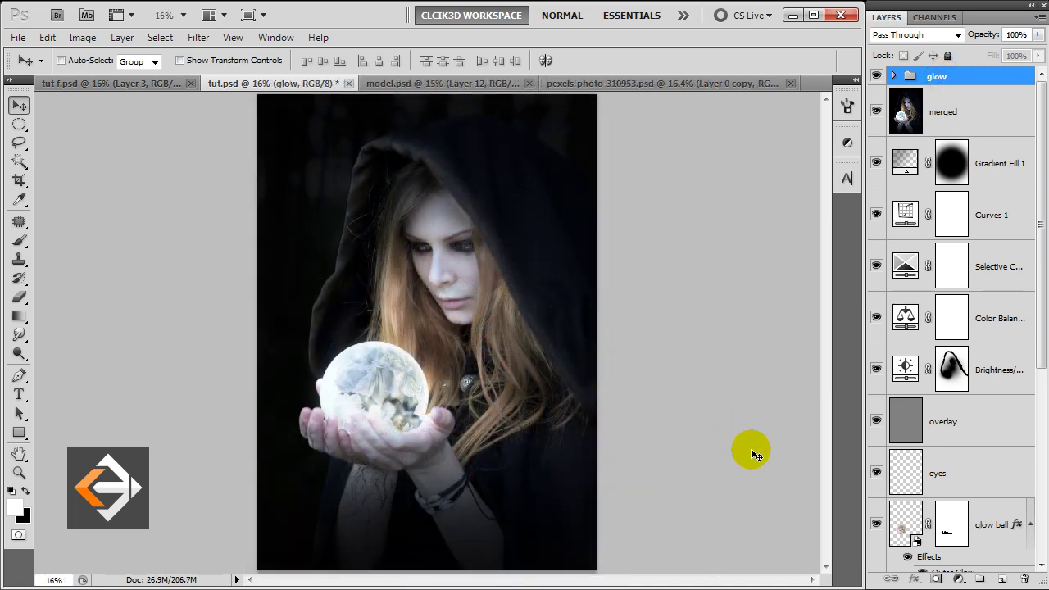
left_click(959, 580)
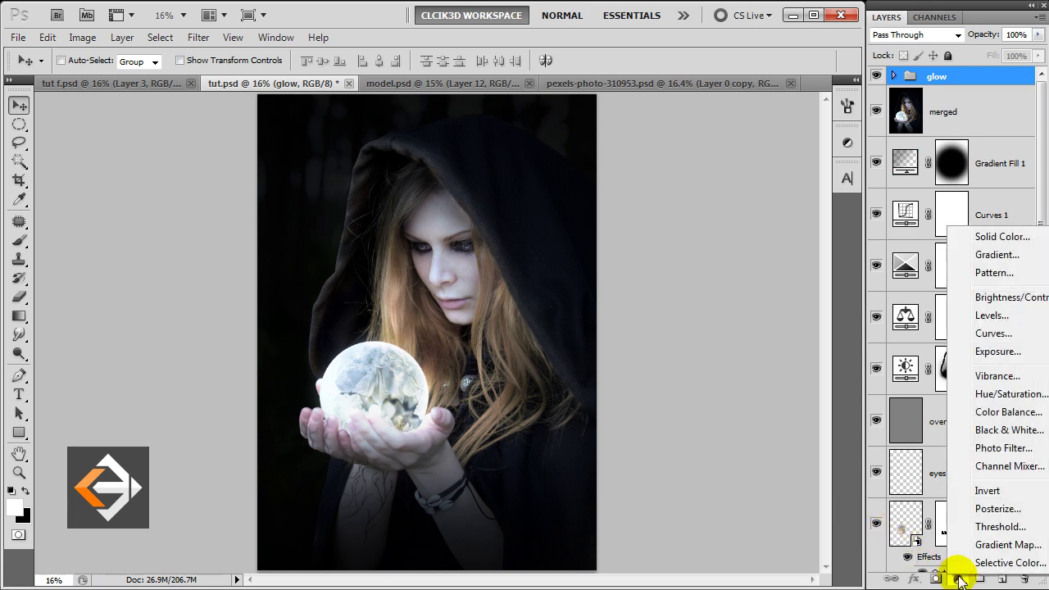
Add a Gradient Map adjustment layer using the blue-to-white gradient preset.
left_click(967, 546)
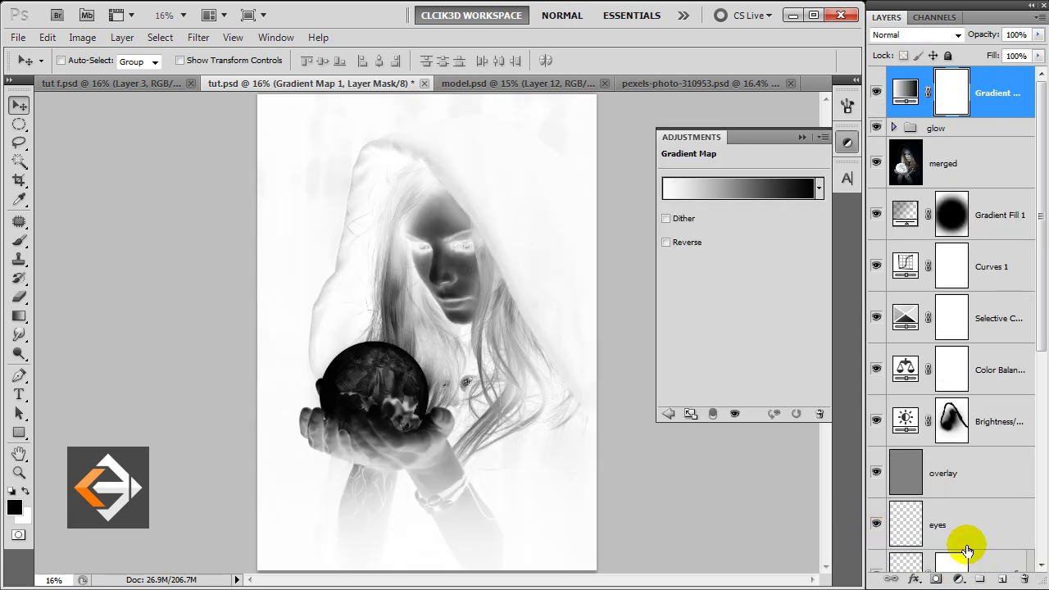
left_click(742, 190)
left_click_drag(771, 165, 771, 206)
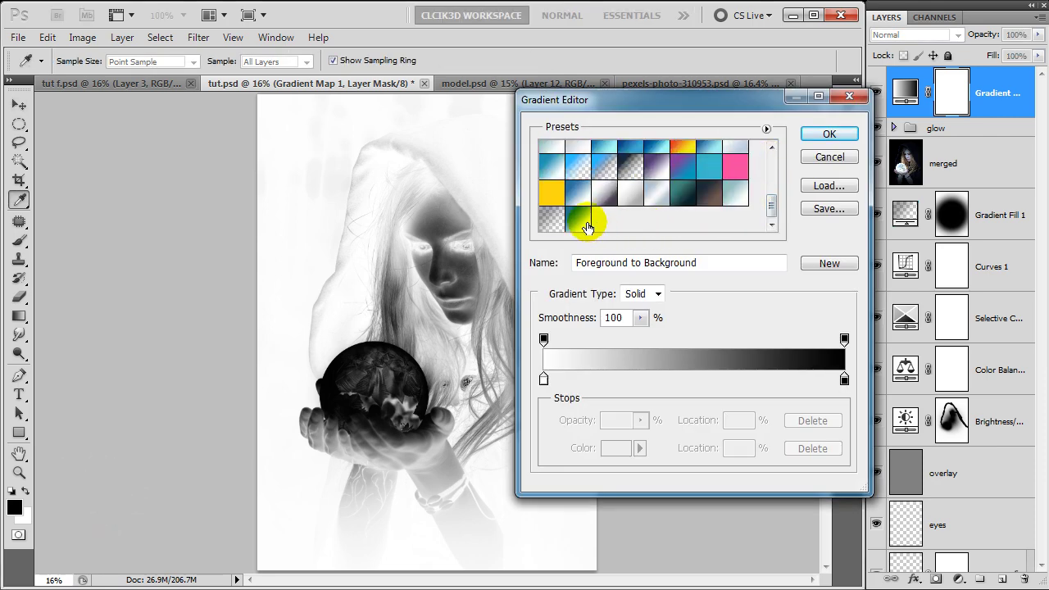
left_click(587, 228)
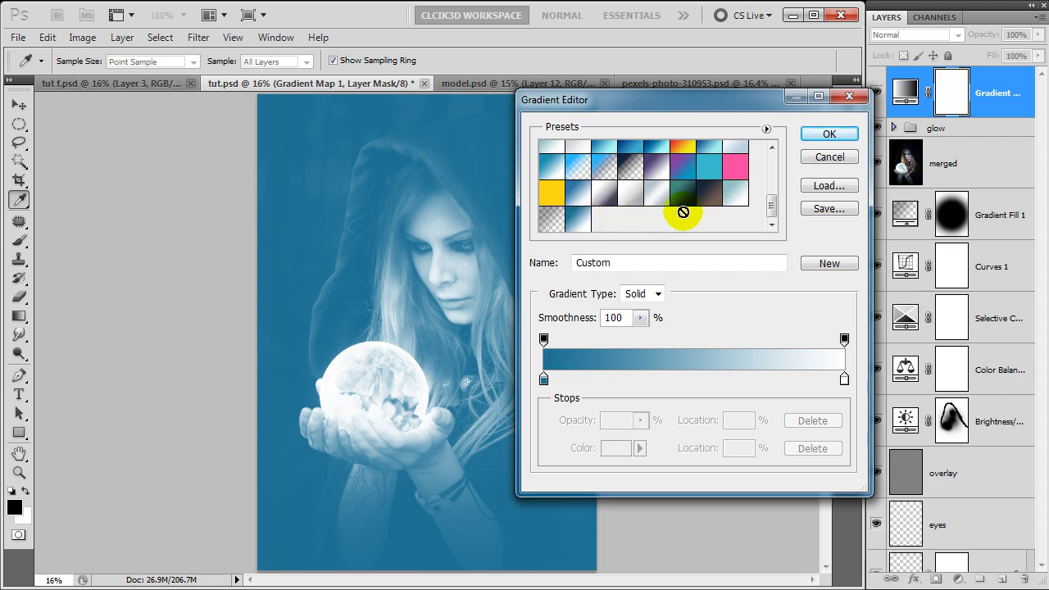
left_click(829, 139)
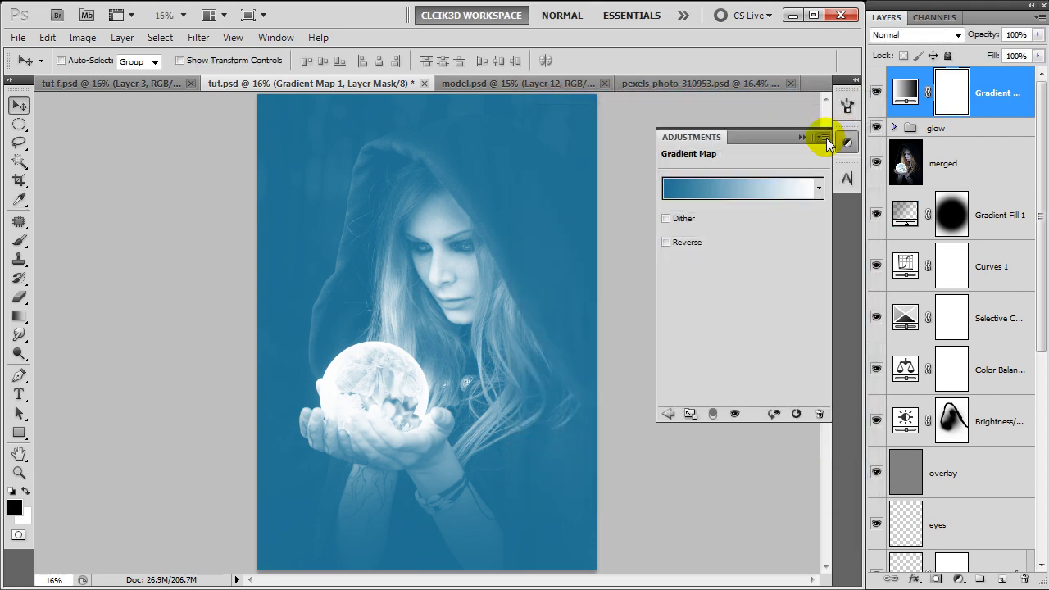
left_click(803, 138)
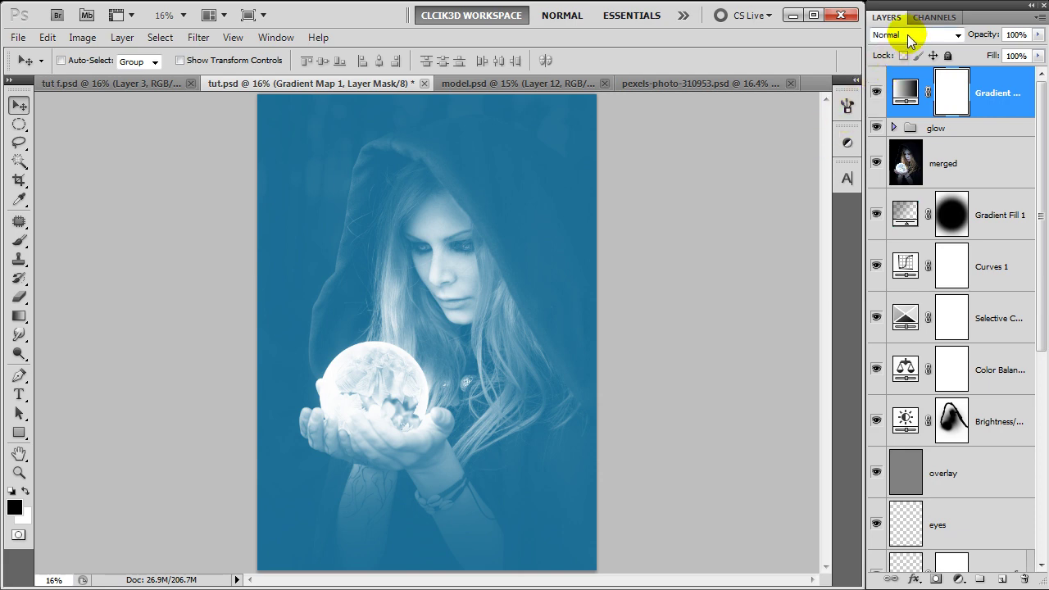
Blend the gradient map layer in Soft Light at 30% opacity.
left_click(907, 34)
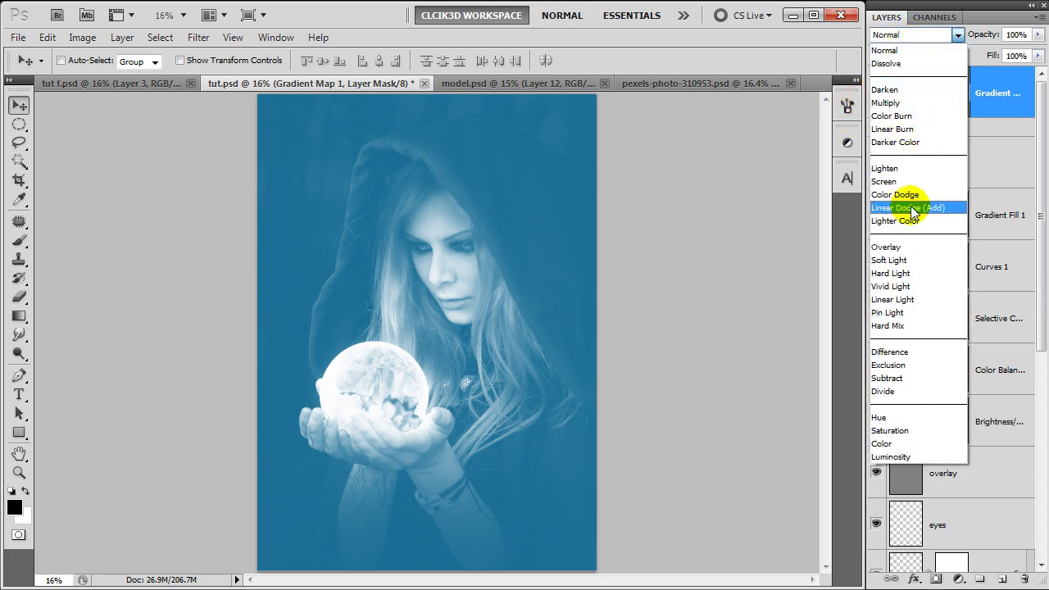
left_click(912, 261)
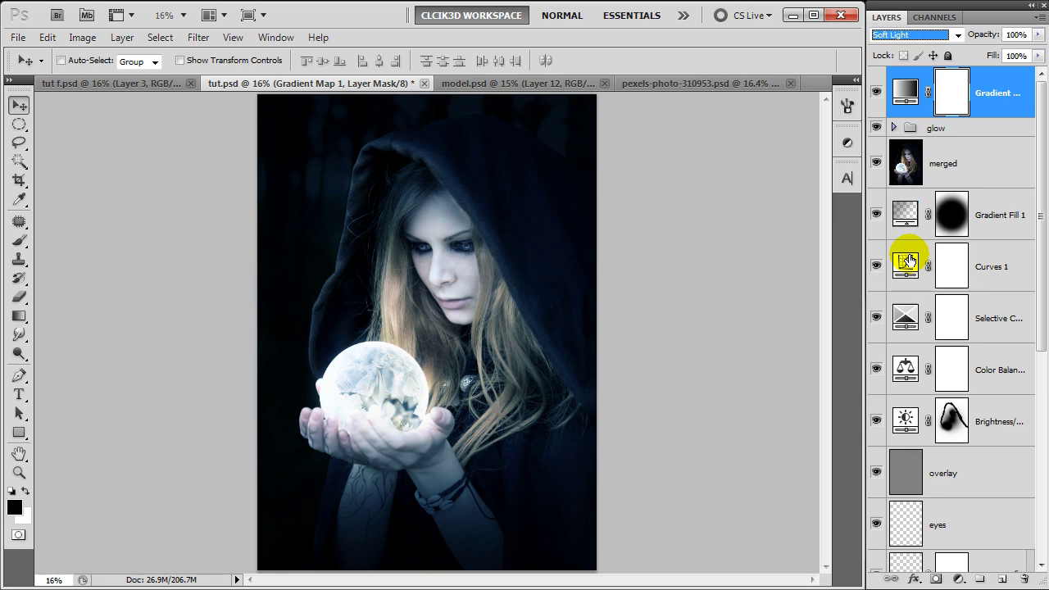
left_click(1008, 34)
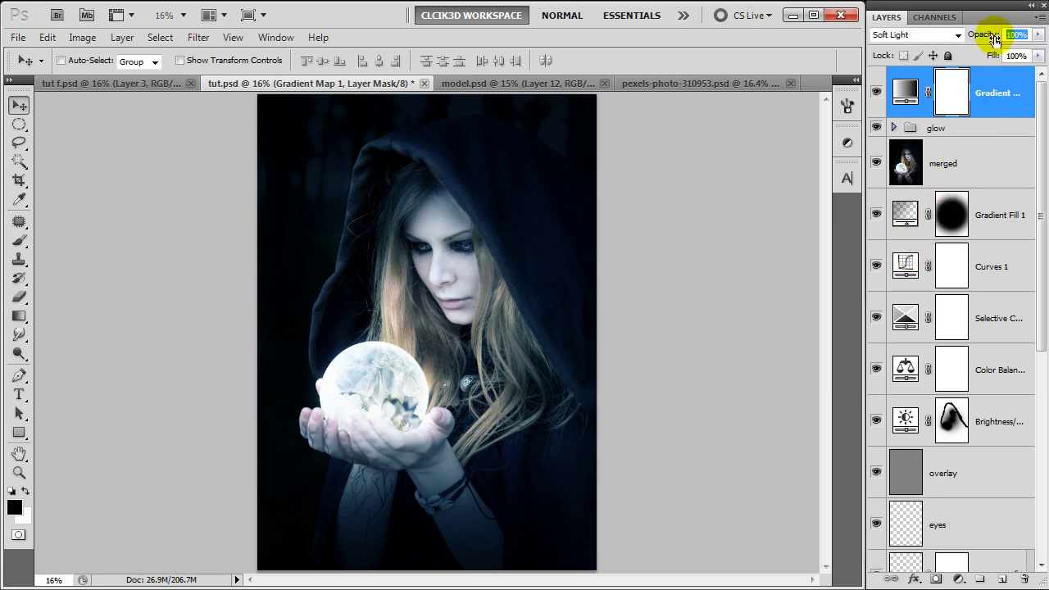
type("30")
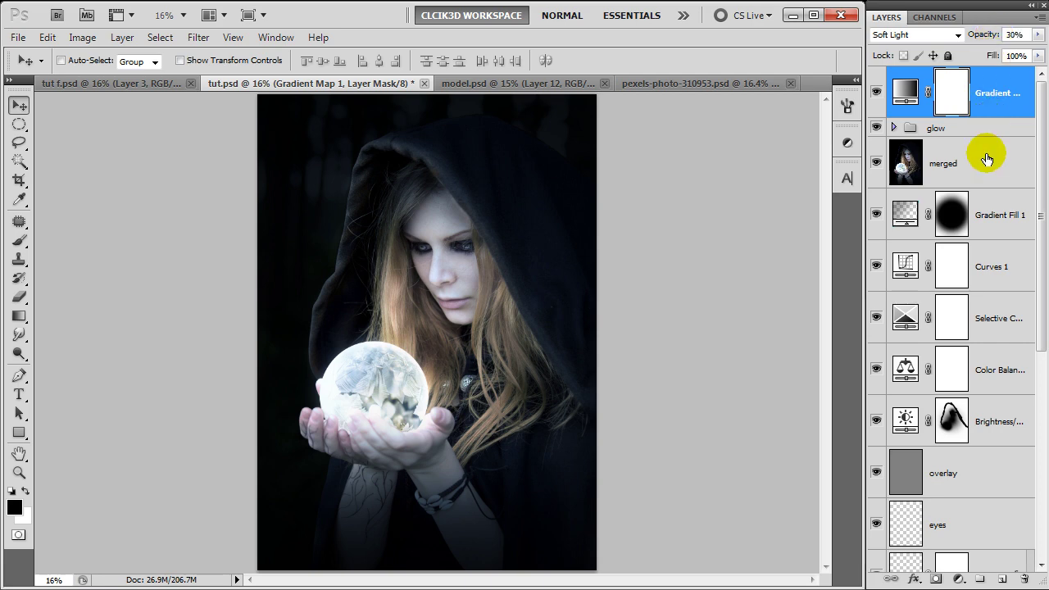
left_click(959, 579)
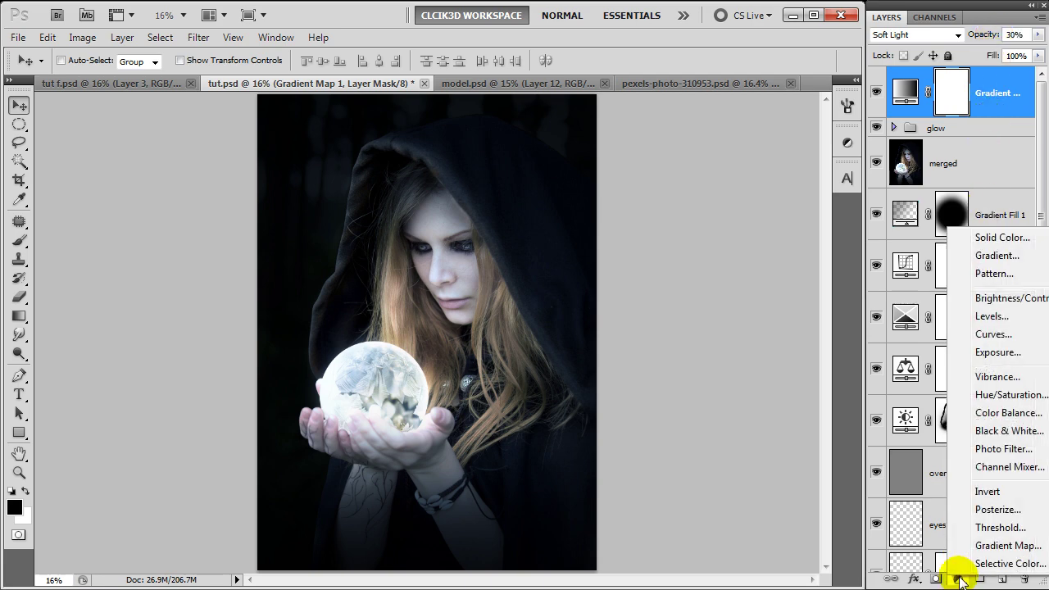
Add a Color Balance layer with midtones set to -2 / -1 / +6.
left_click(985, 415)
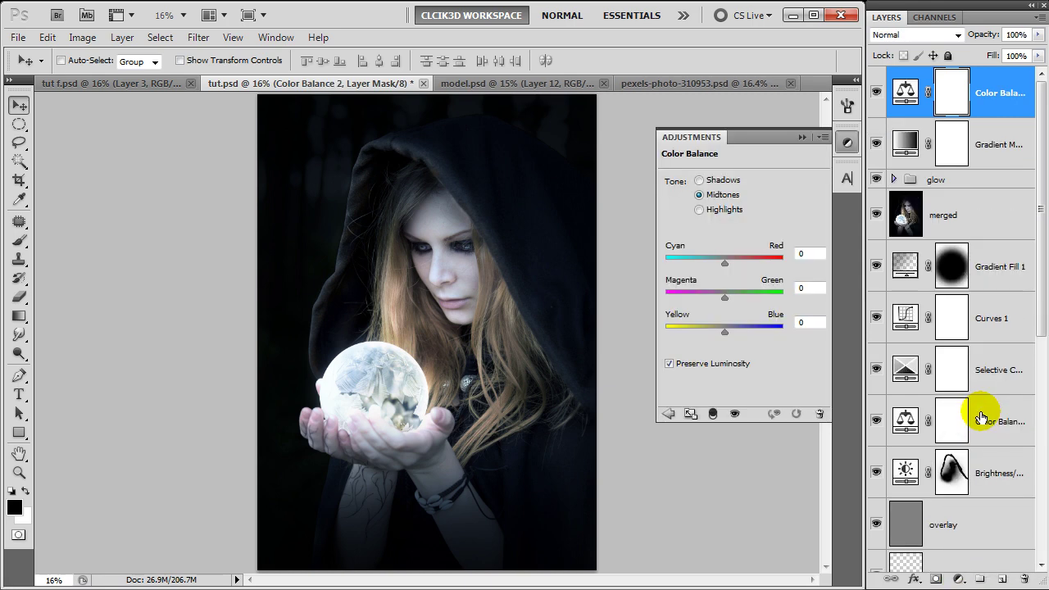
left_click(808, 252)
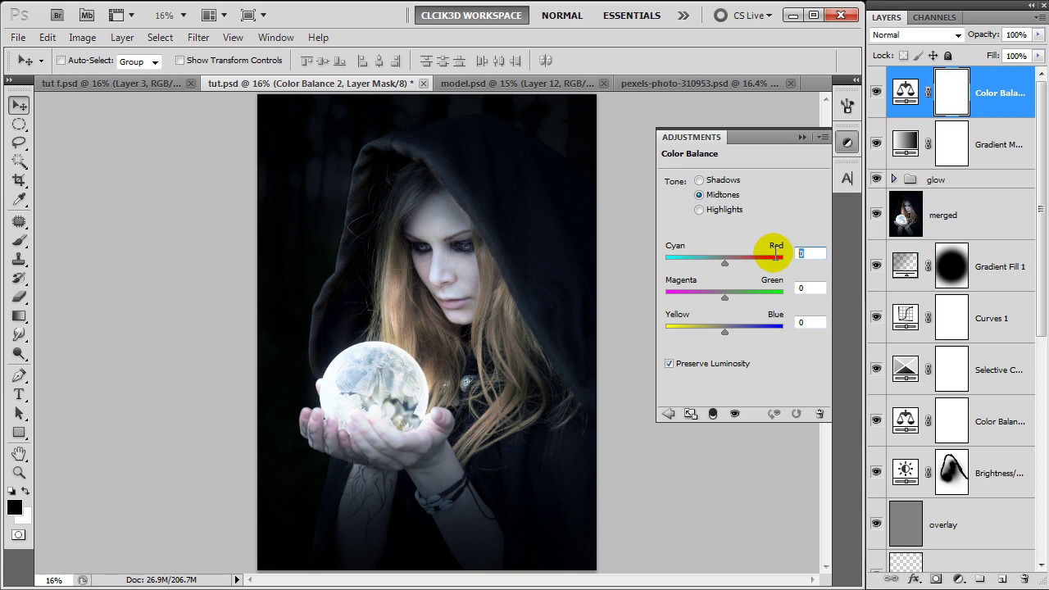
type("-2")
key("Tab")
type("-1")
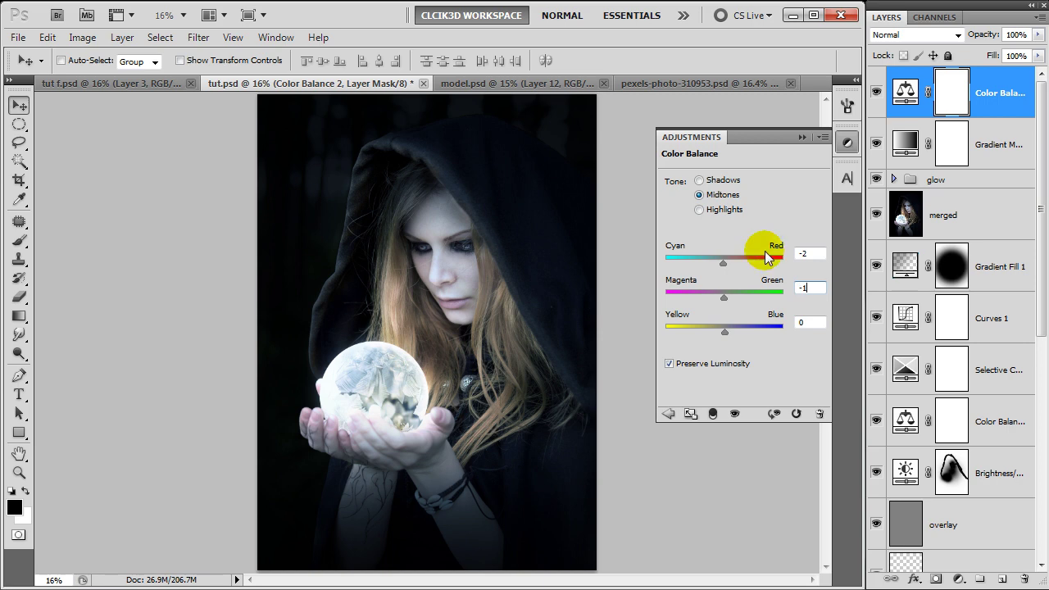
key("Tab")
type("6")
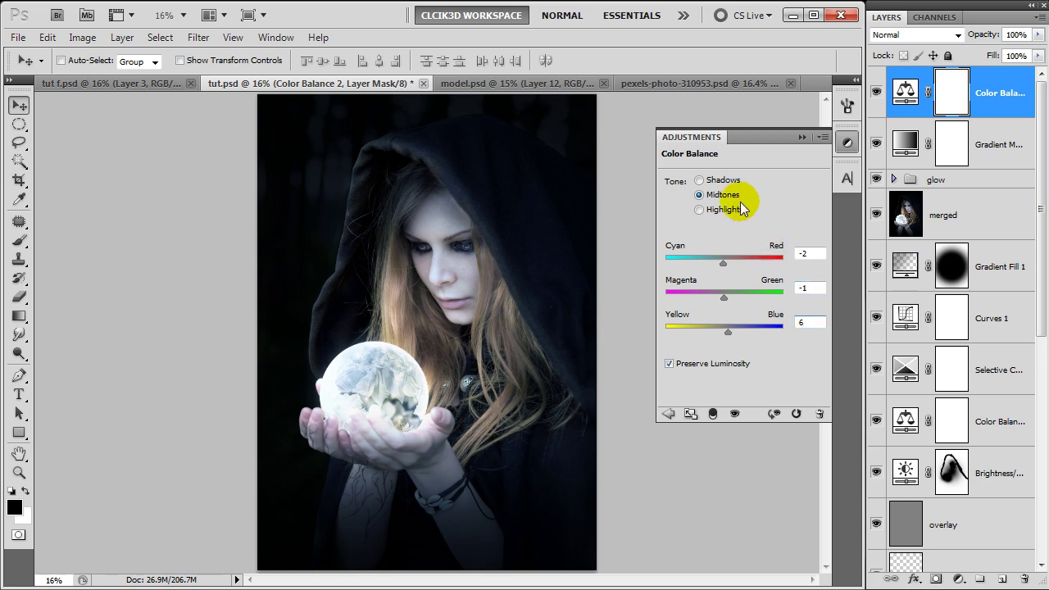
Set shadows to -2 / 0 / +1 and highlights to 0 / +1 / +10.
left_click(699, 181)
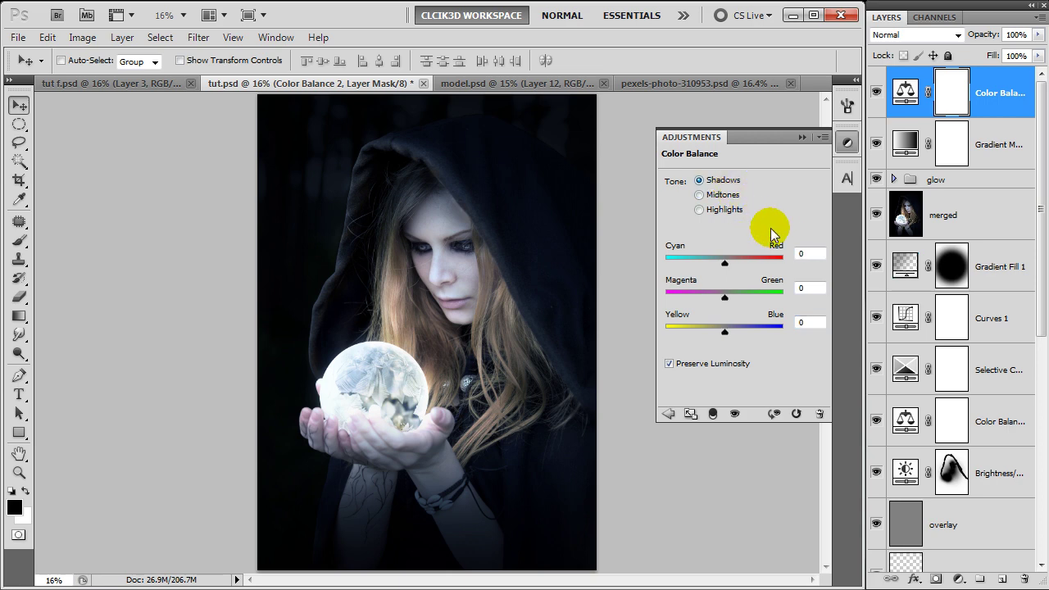
left_click(806, 254)
type("-2")
key("Tab")
key("Tab")
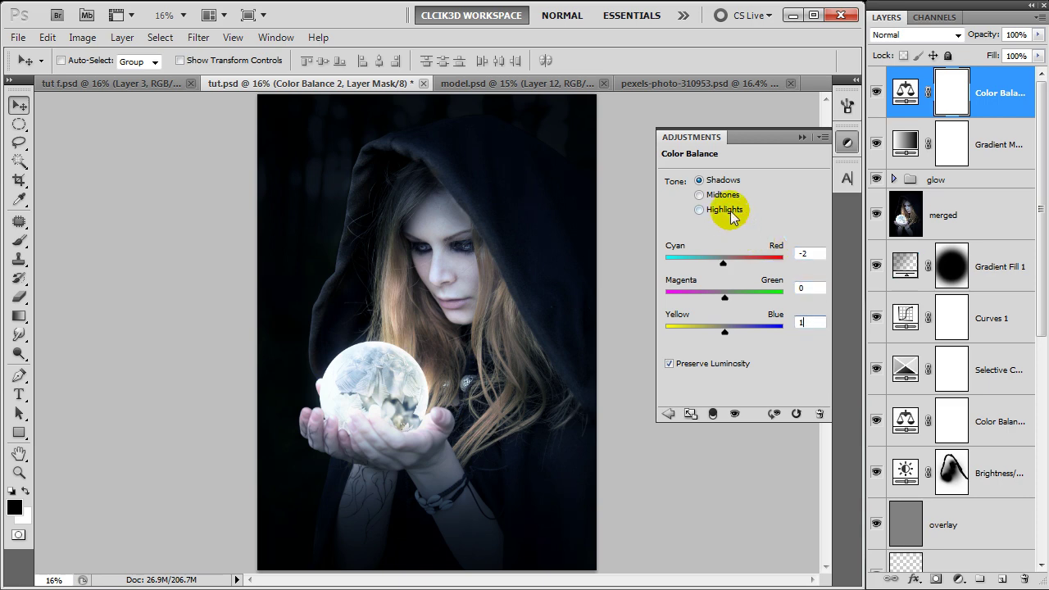
left_click(699, 210)
left_click(808, 254)
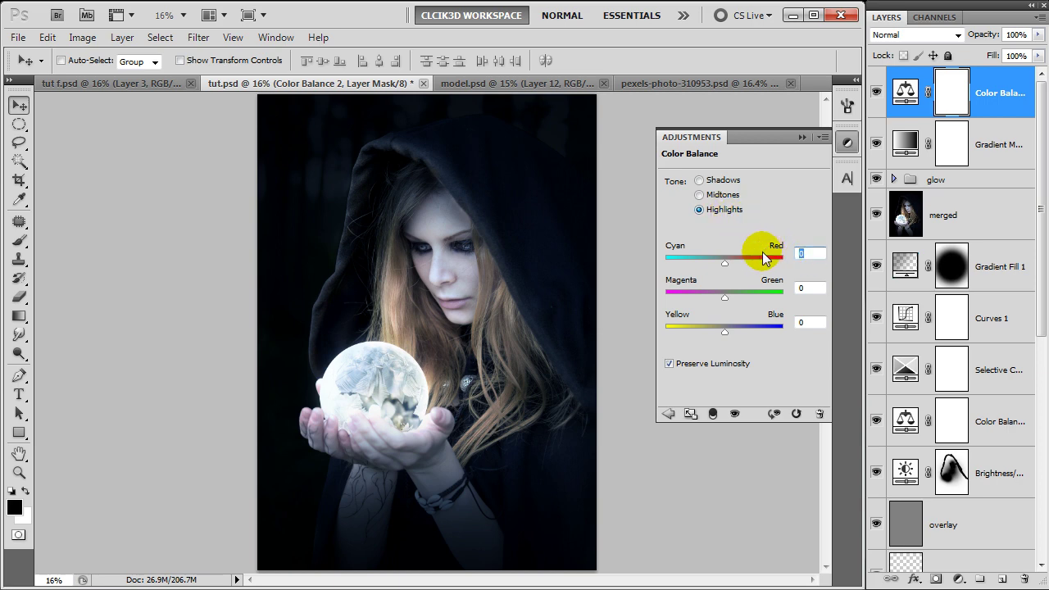
key("Tab")
key("Tab")
type("10")
left_click(803, 138)
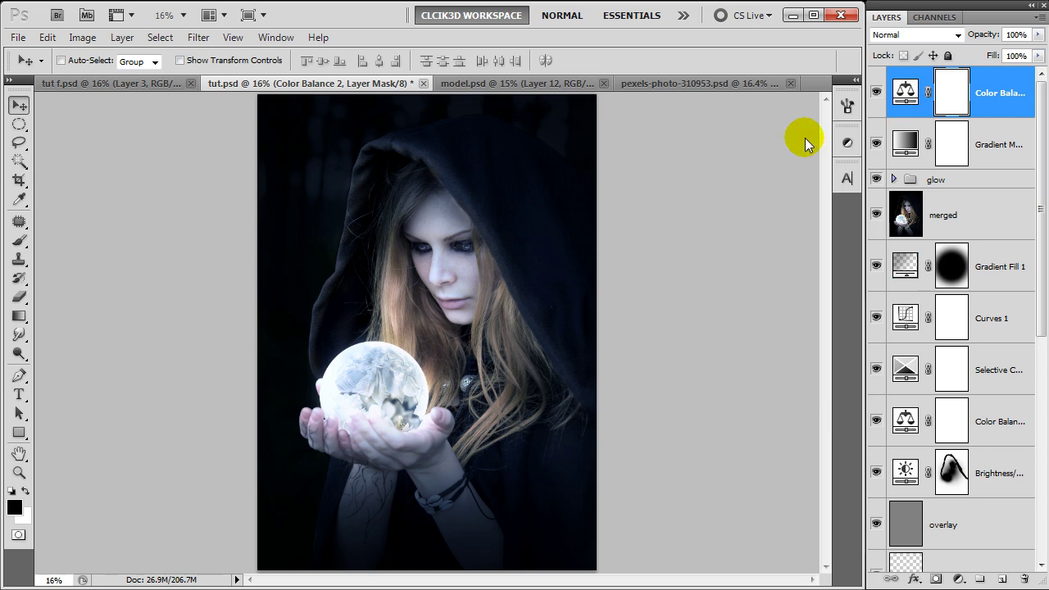
Add a Selective Color layer with Reds at Cyan 100, Magenta -25, Yellow -100.
left_click(959, 579)
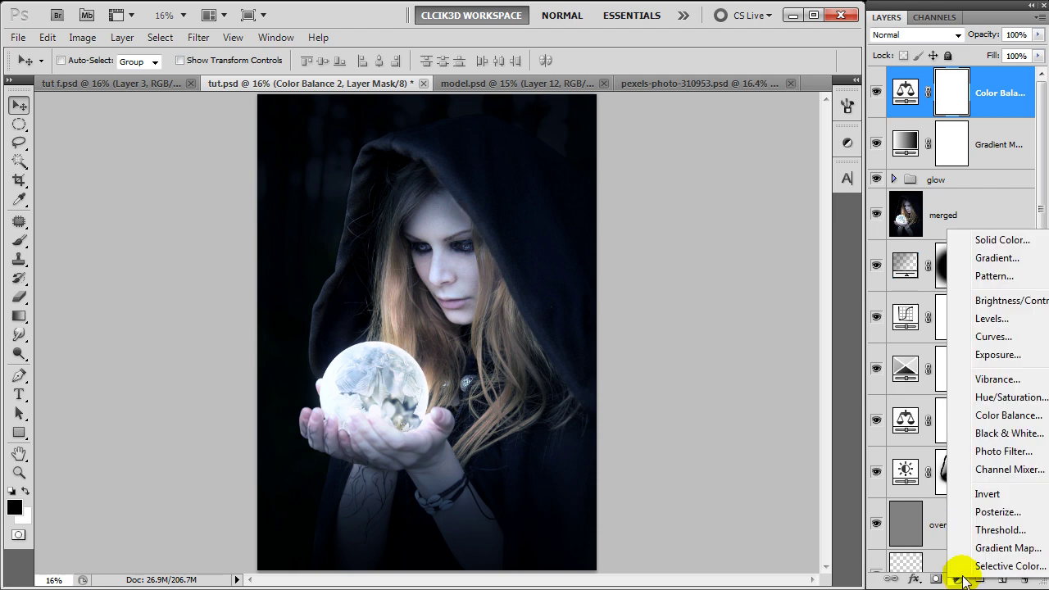
left_click(965, 568)
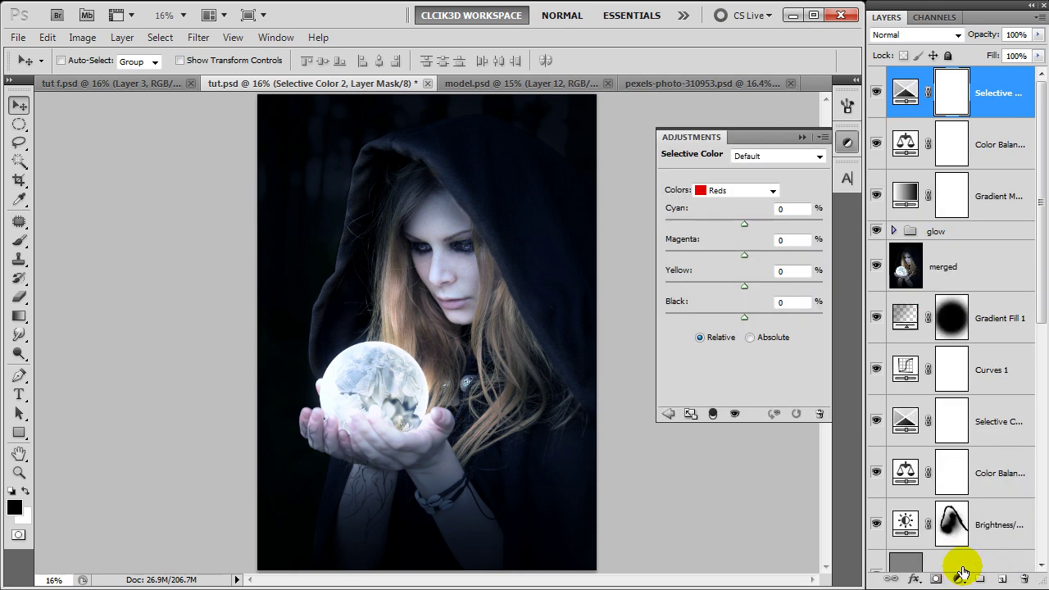
left_click(794, 209)
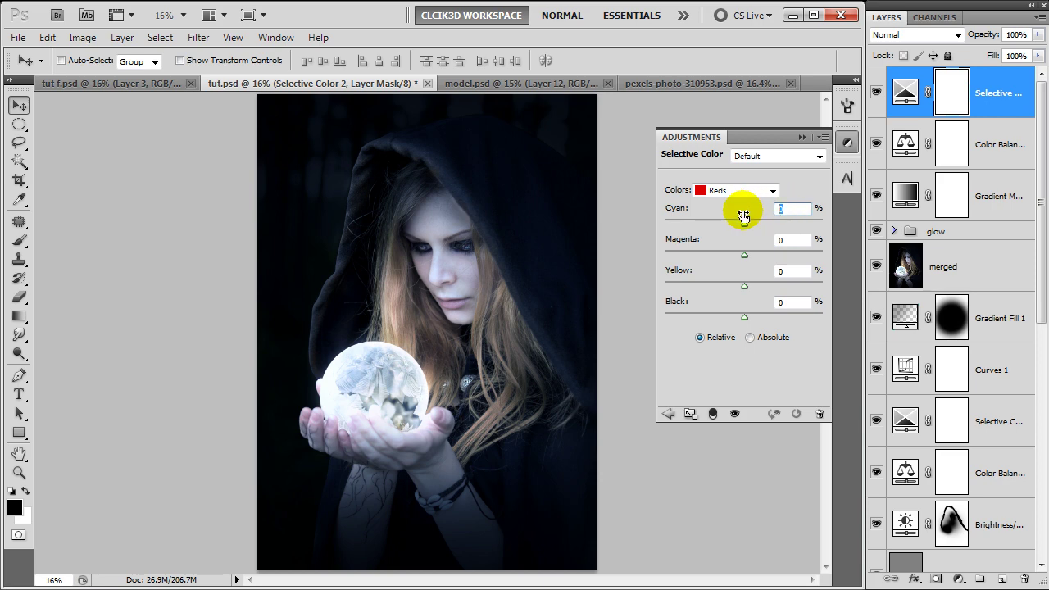
type("100")
key("Tab")
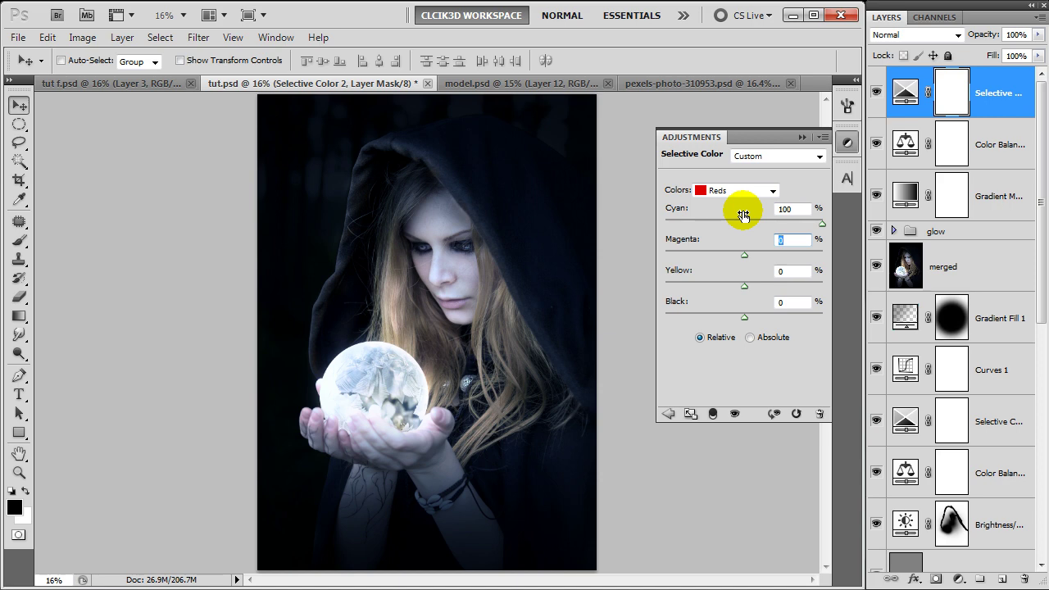
type("-25")
key("Tab")
type("-100")
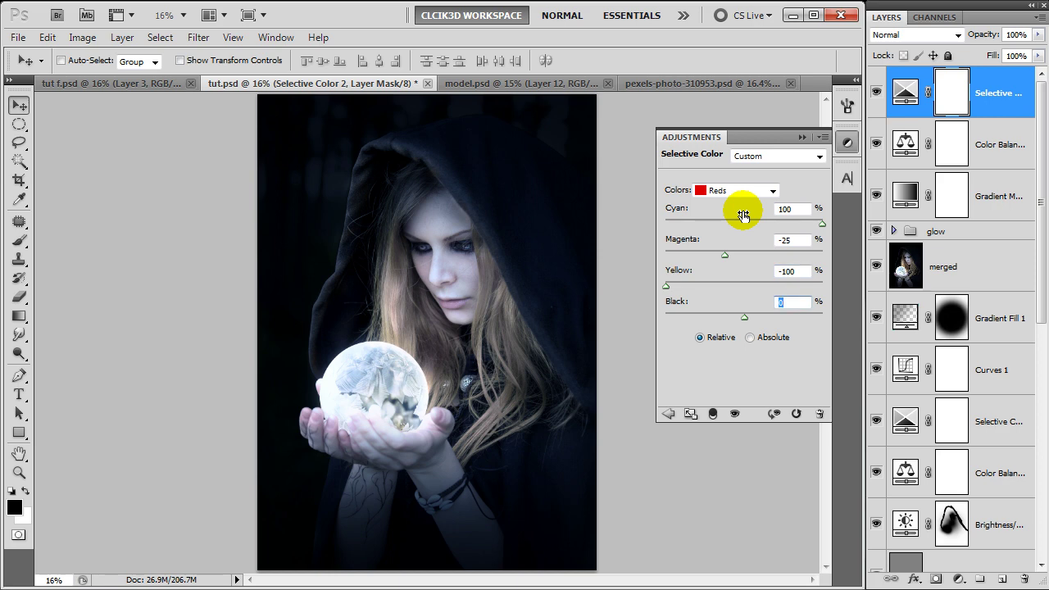
Set the Yellows range to Cyan +100 and Yellow -100.
left_click(740, 191)
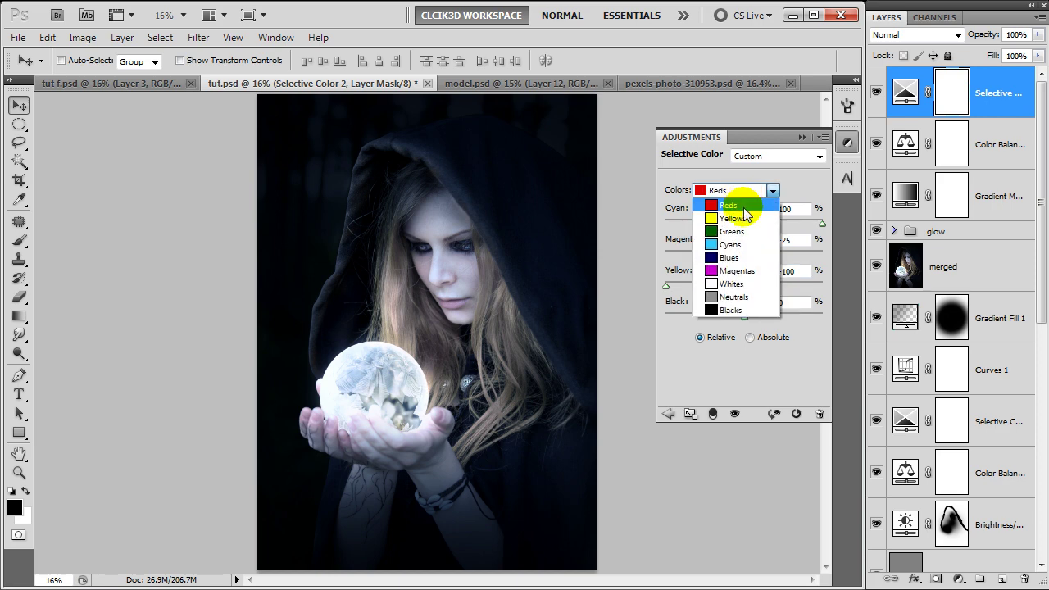
left_click(746, 219)
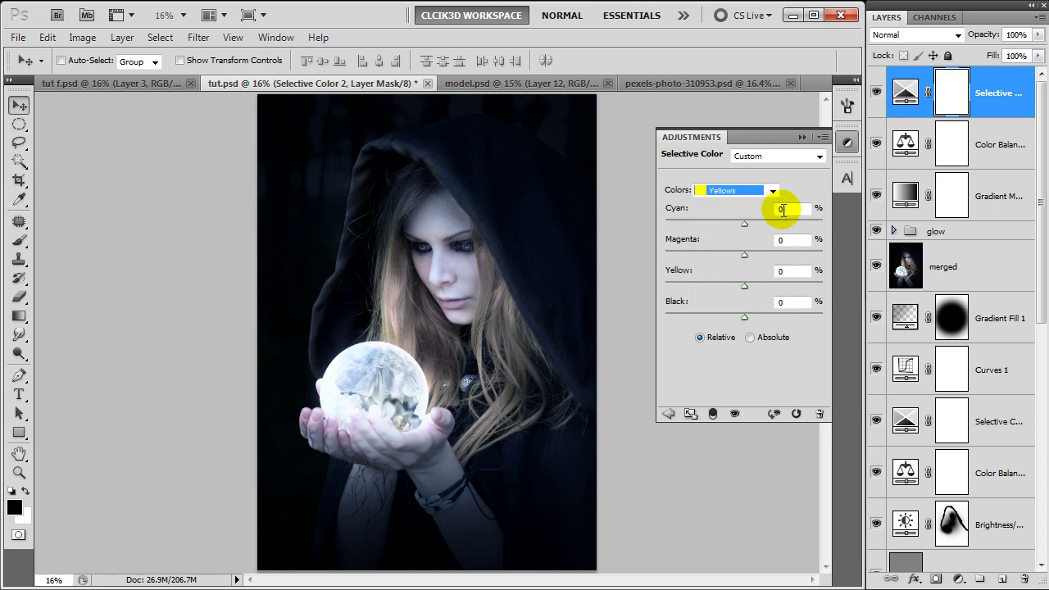
type("100")
key("Tab")
key("Tab")
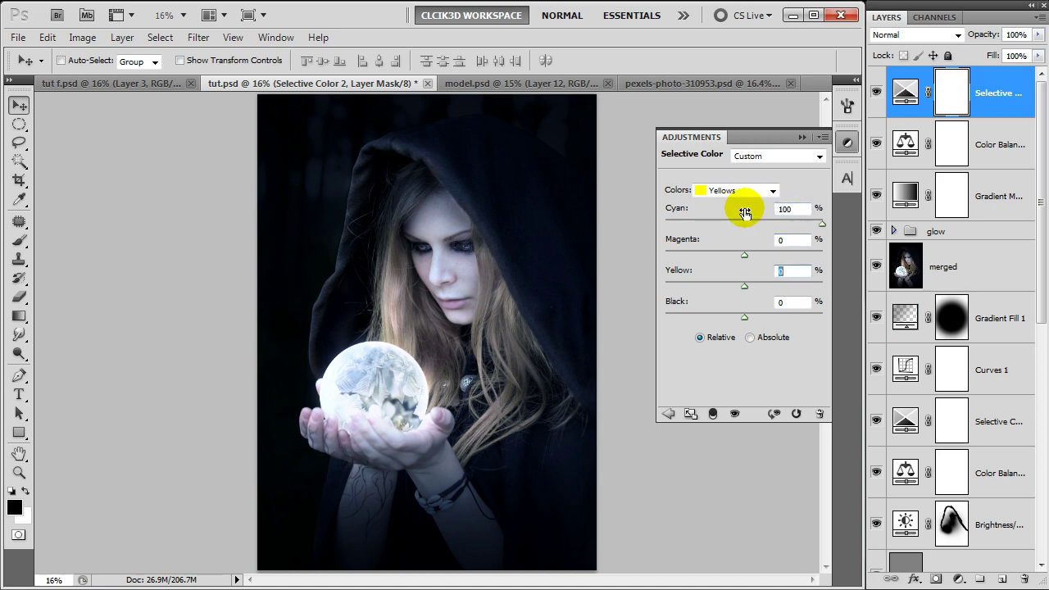
type("-100")
key("Tab")
left_click(802, 138)
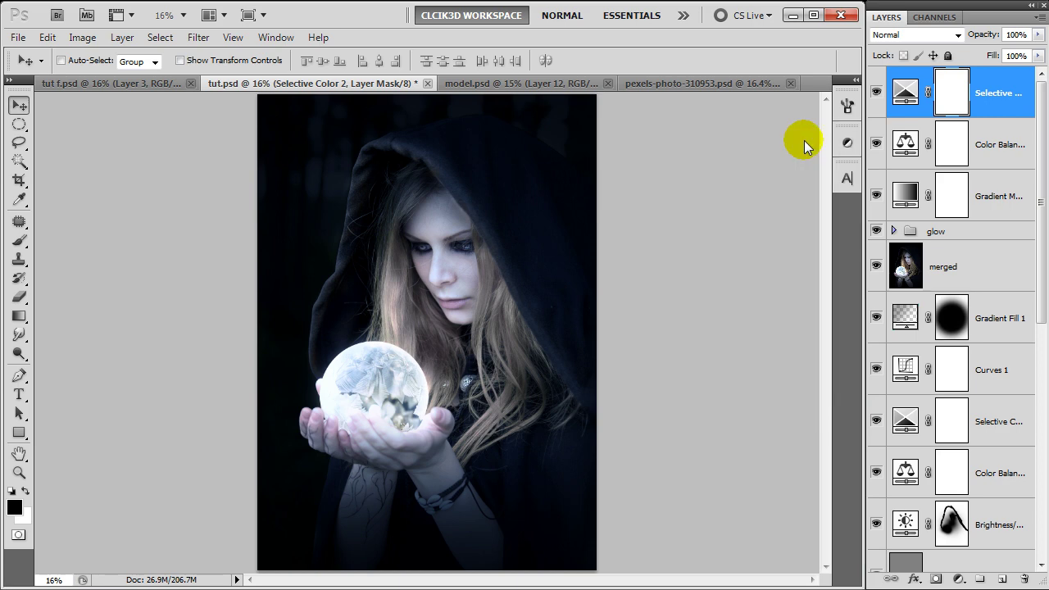
Stamp all visible layers into a new top Layer 9 blended in Linear Light.
left_click(990, 95)
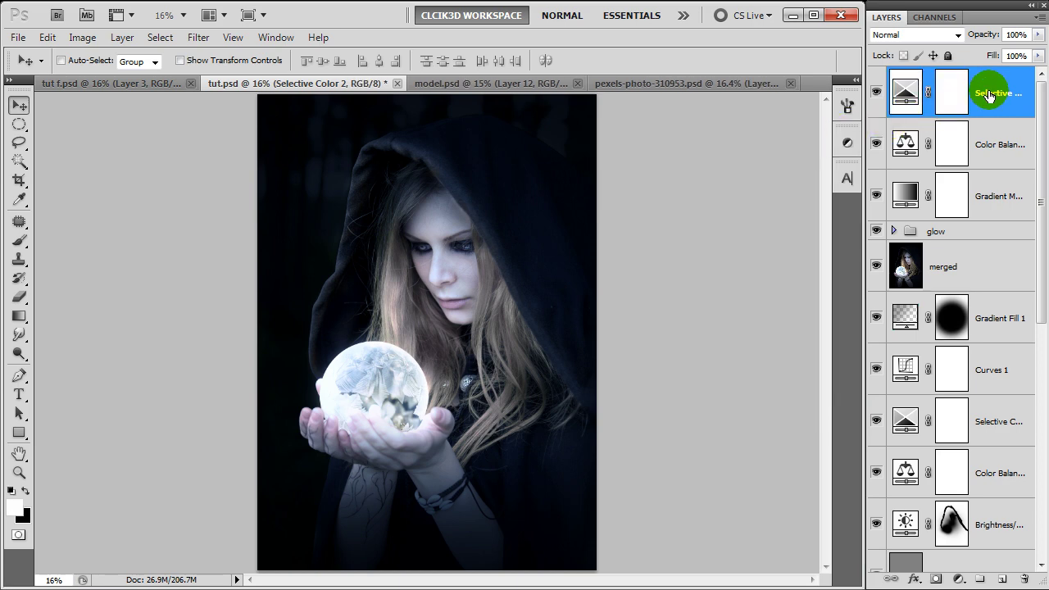
key("ctrl+shift+alt+e")
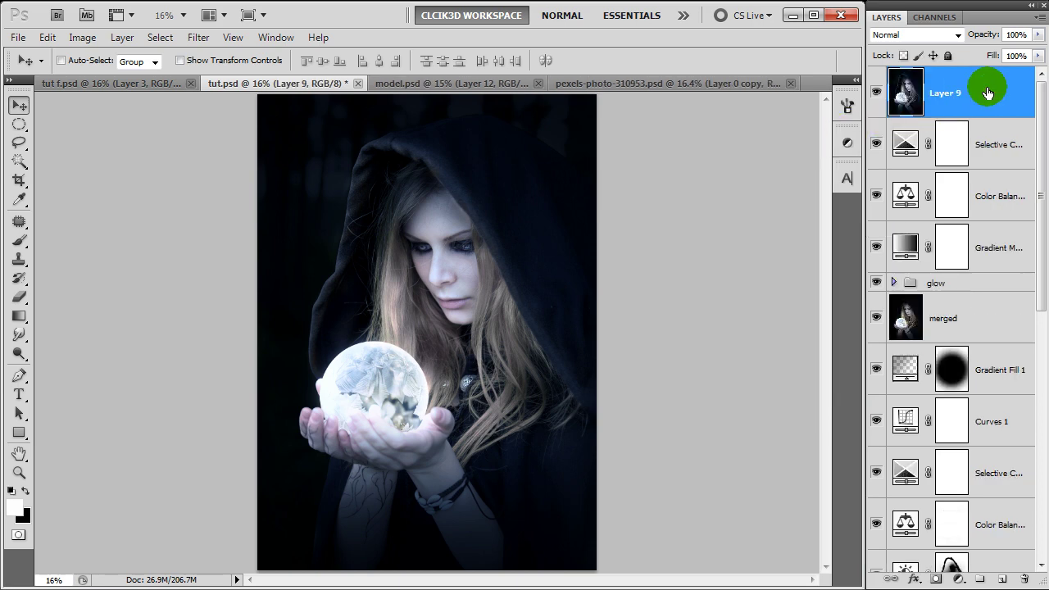
left_click(940, 40)
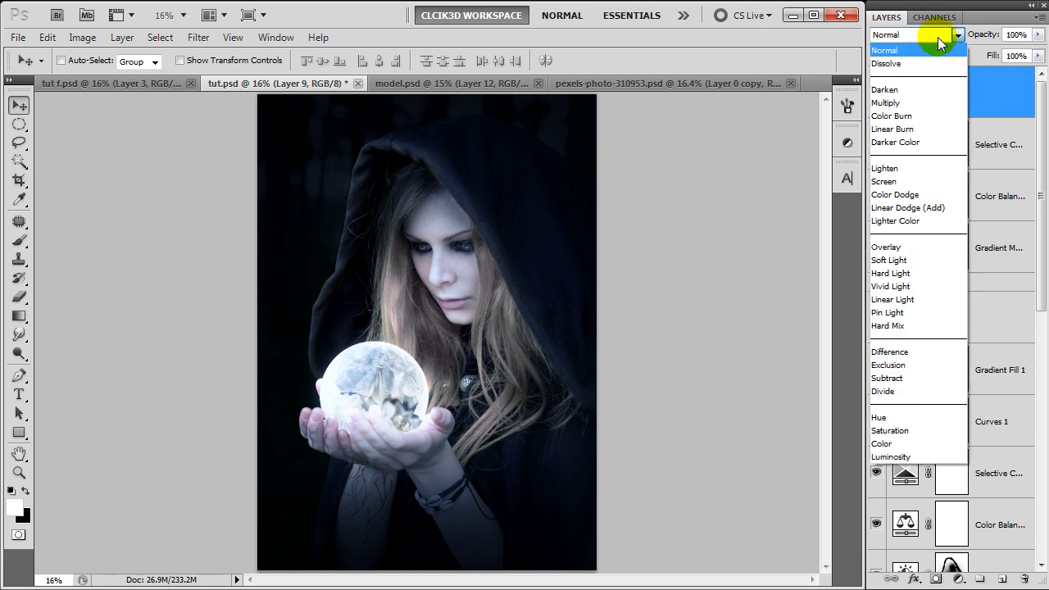
left_click(905, 300)
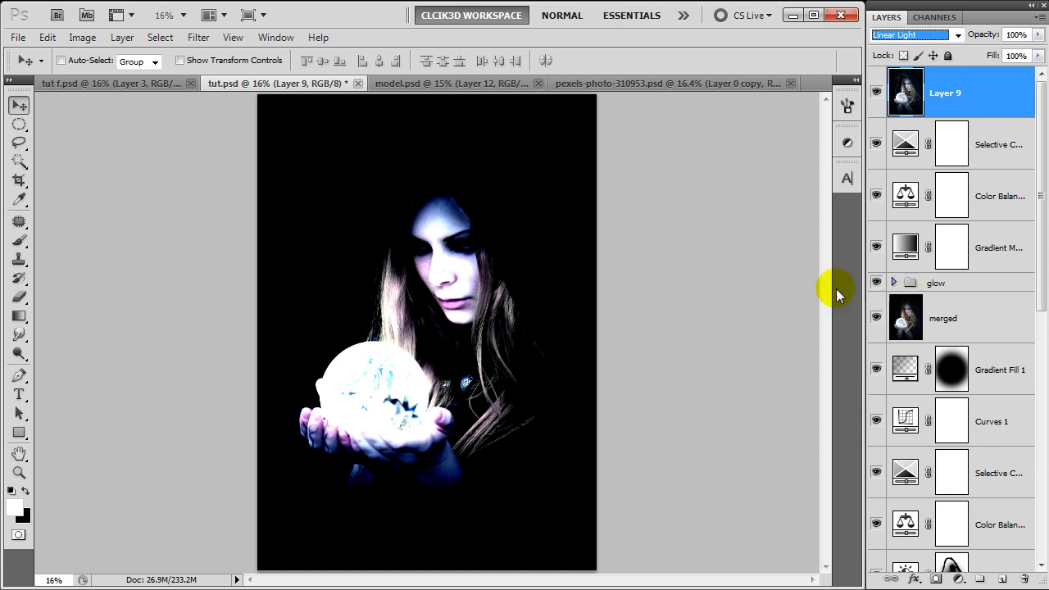
Apply a 1.0-pixel High Pass filter to Layer 9.
left_click(201, 37)
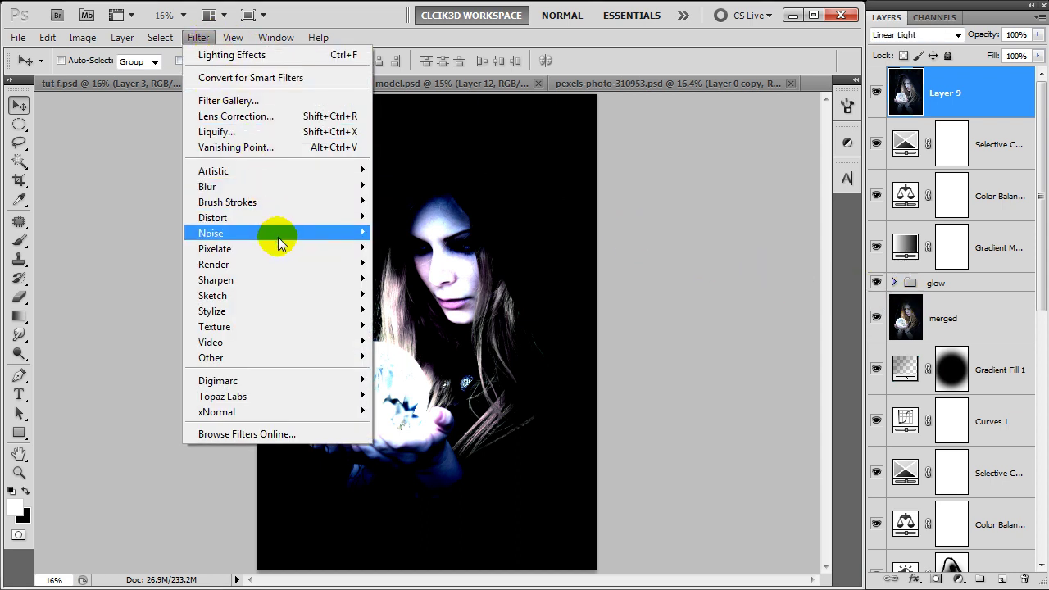
mouse_move(211, 358)
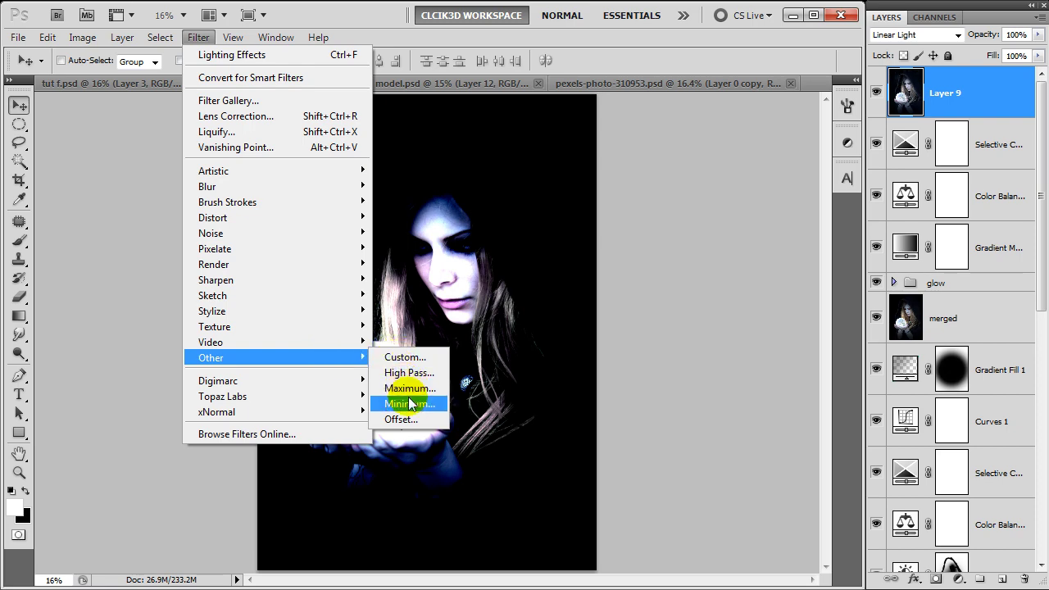
left_click(410, 373)
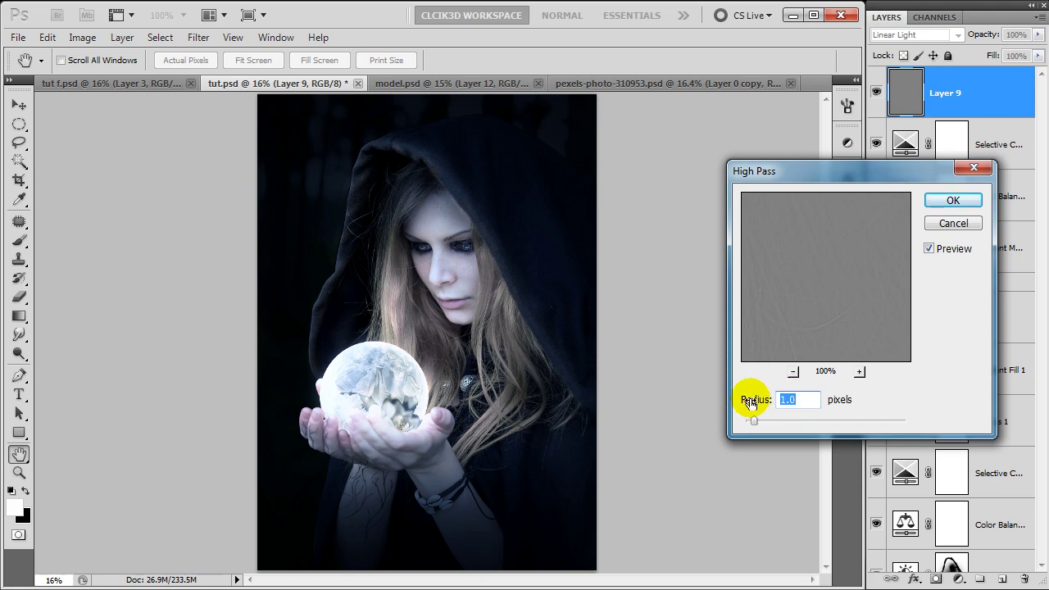
left_click(949, 201)
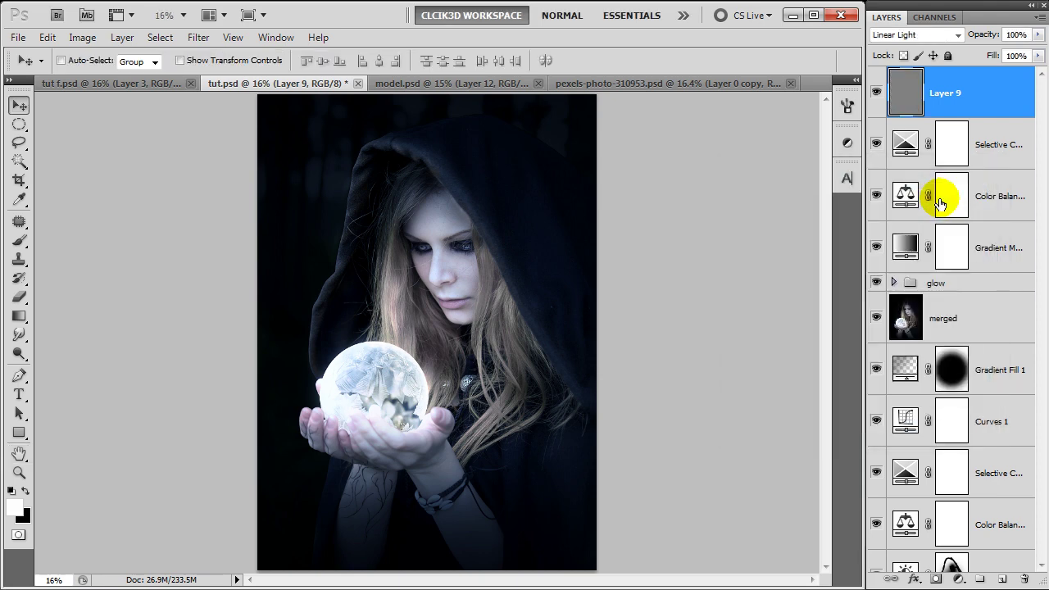